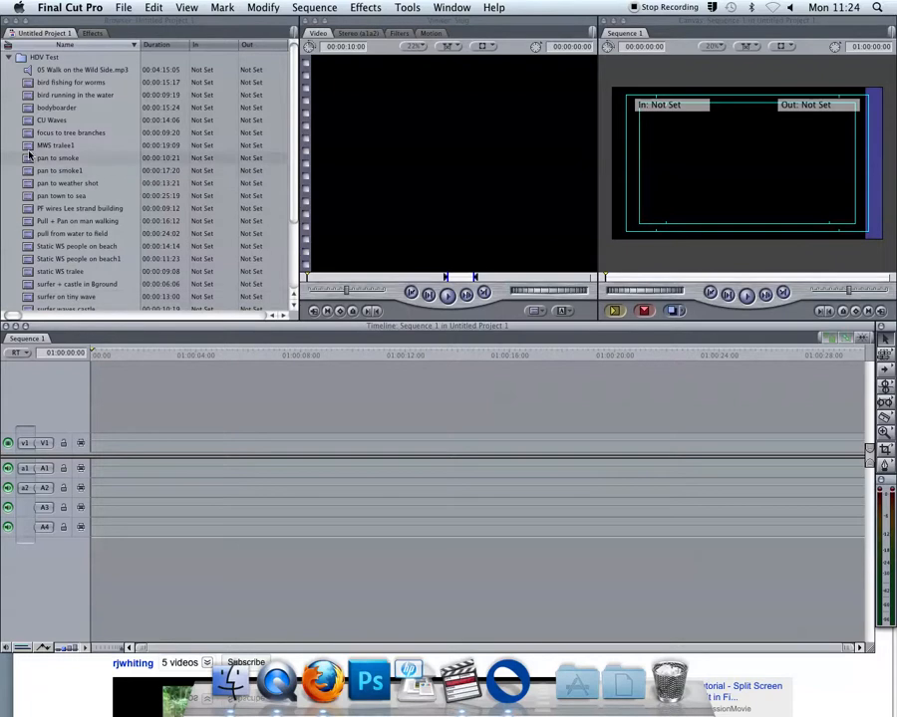
Place the MWS tralee1 clip at the start of track V1, park the playhead at 01:00:07:06 and select the clip
drag(29, 147, 97, 448)
drag(280, 353, 373, 379)
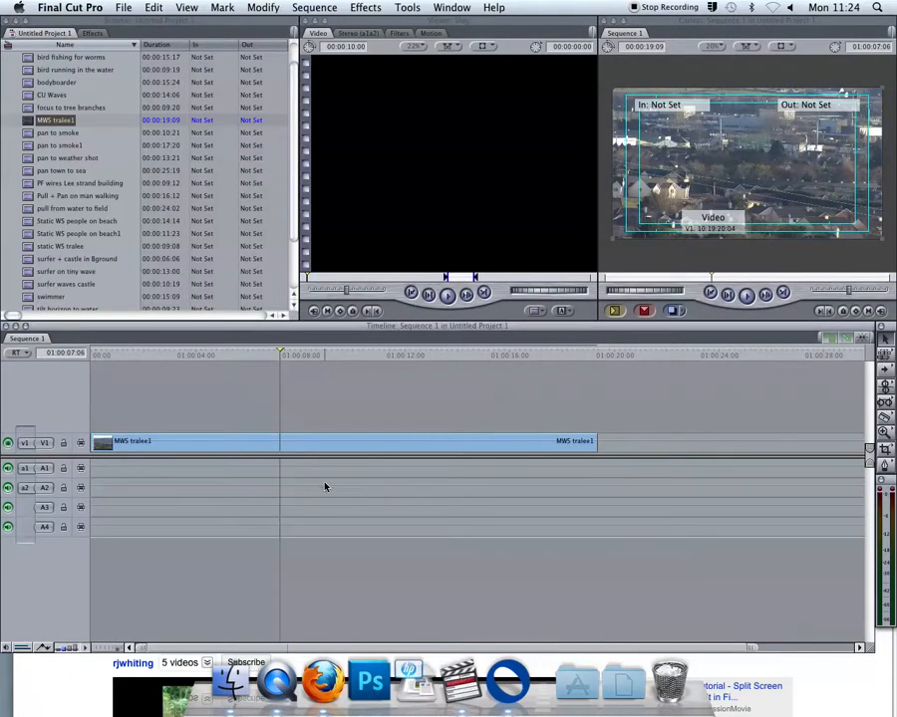
click(319, 445)
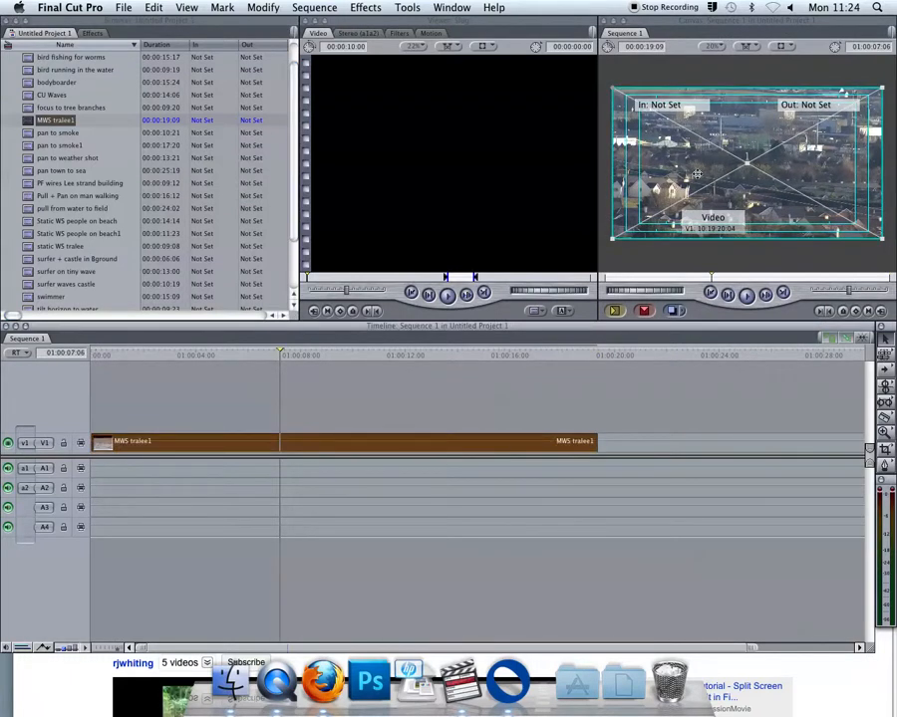
Try to shrink the clip and move it to the upper-left area of the frame, and undo both changes
drag(614, 239, 645, 149)
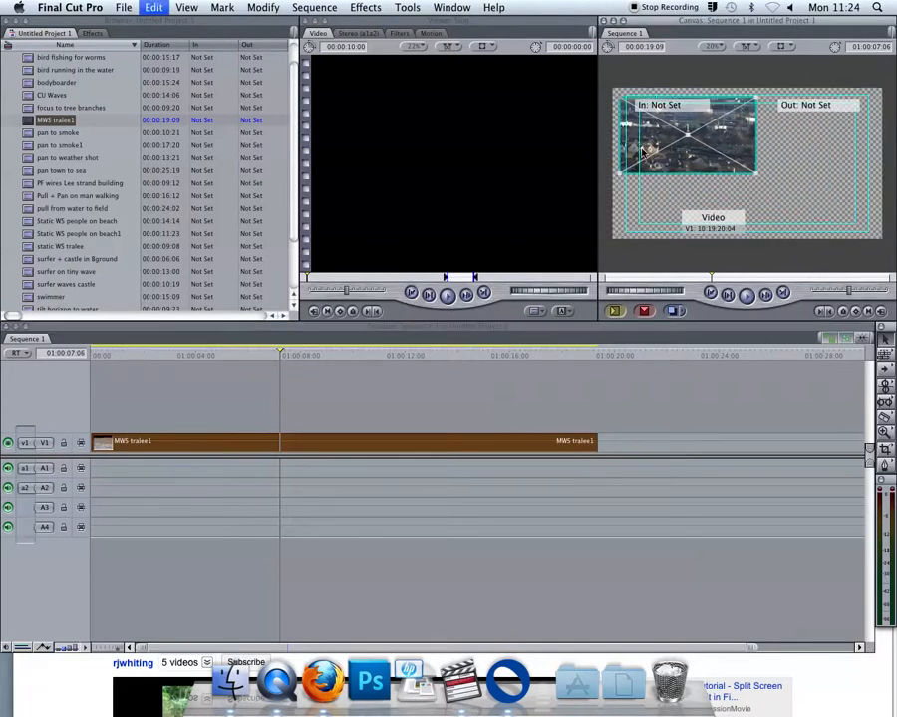
key(super+z)
key(super+z)
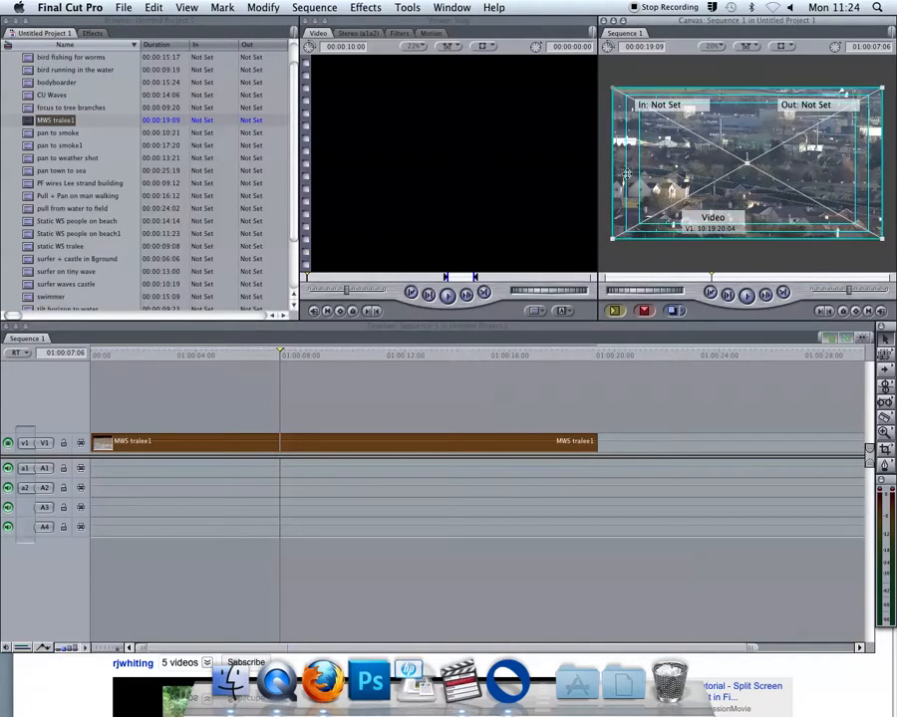
Load the timeline clip's Motion parameters in the viewer and choose Image+Wireframe as the canvas display mode
double_click(365, 441)
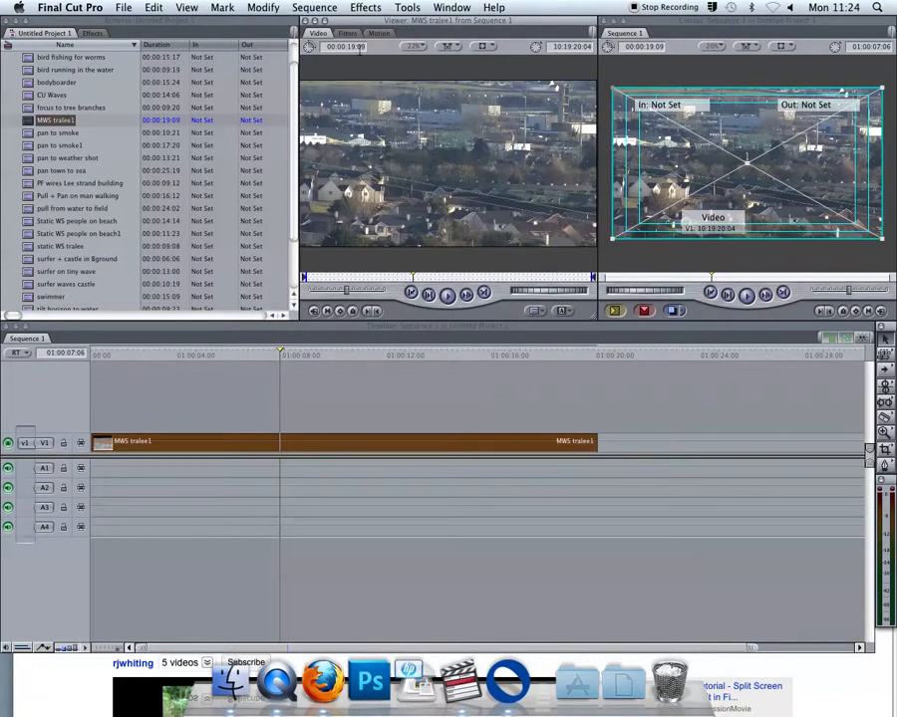
click(378, 34)
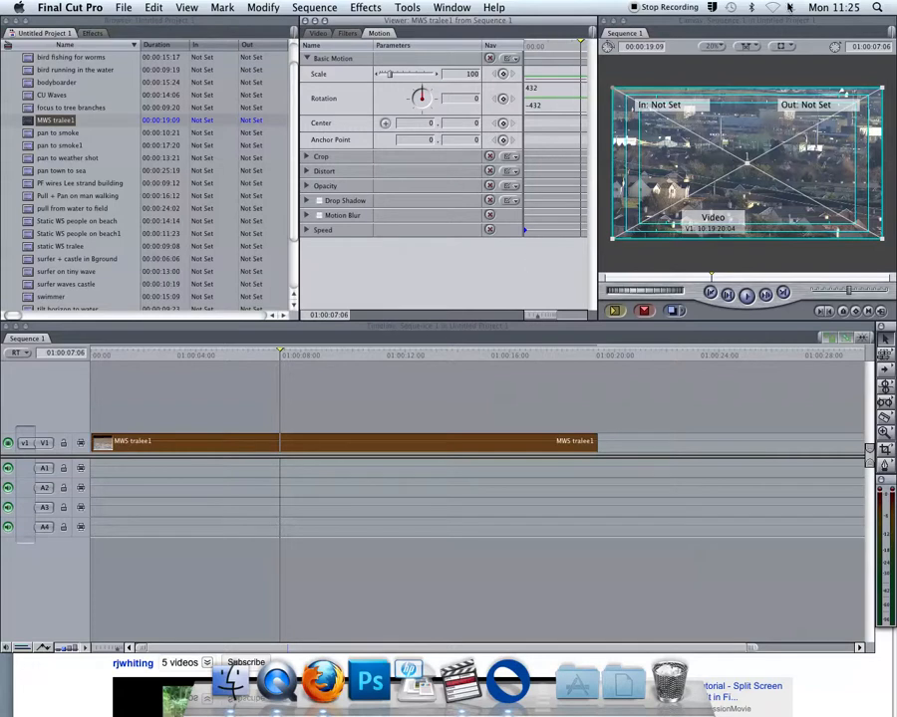
click(761, 38)
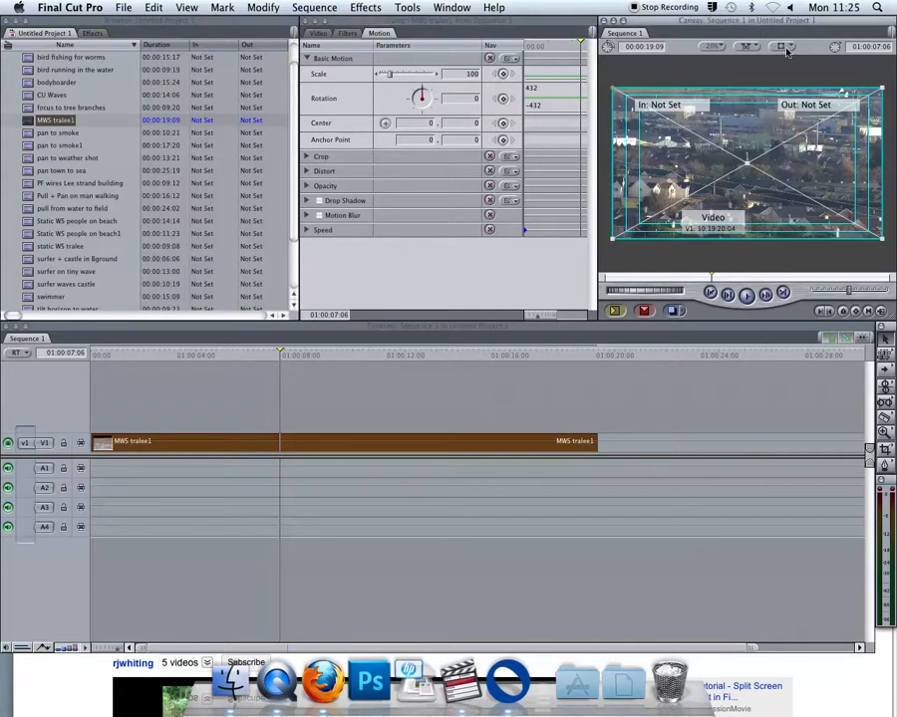
click(783, 47)
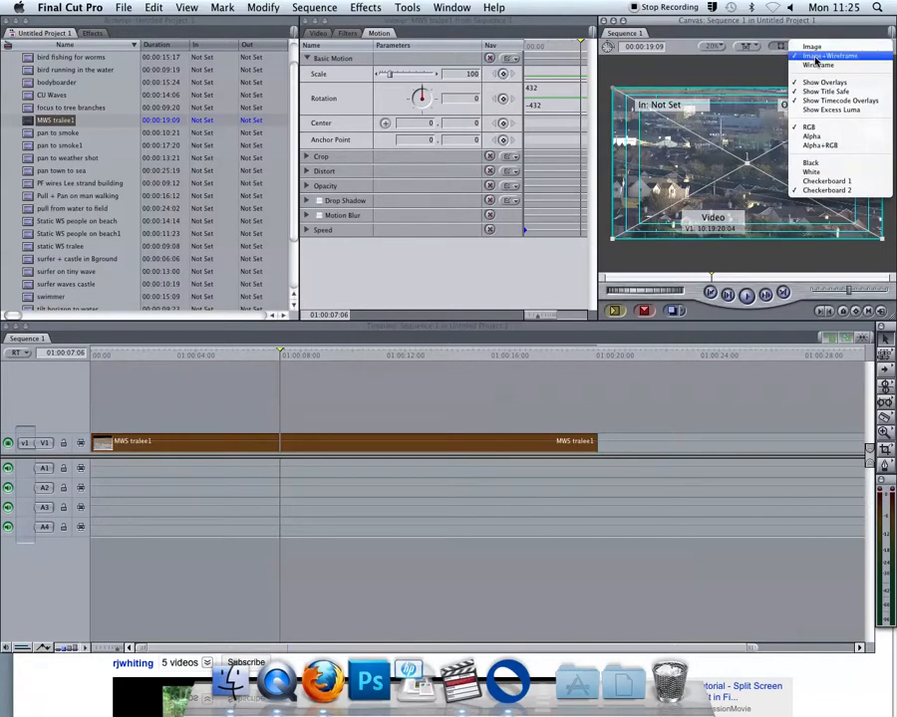
click(818, 56)
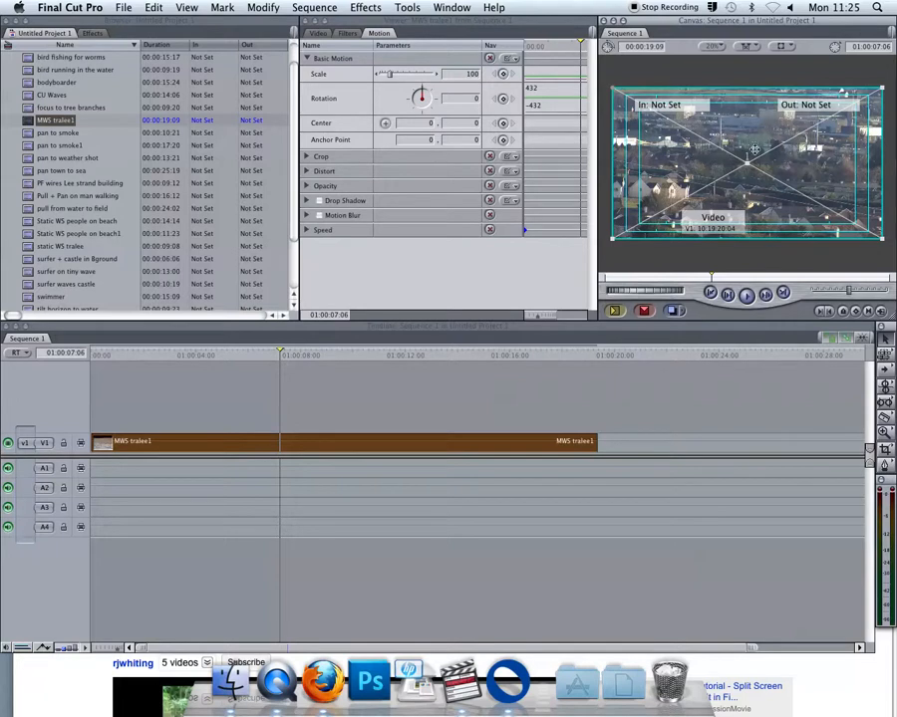
Try scaling the clip to about 56 with its centre near -243, -180, and undo the changes
drag(612, 90, 641, 131)
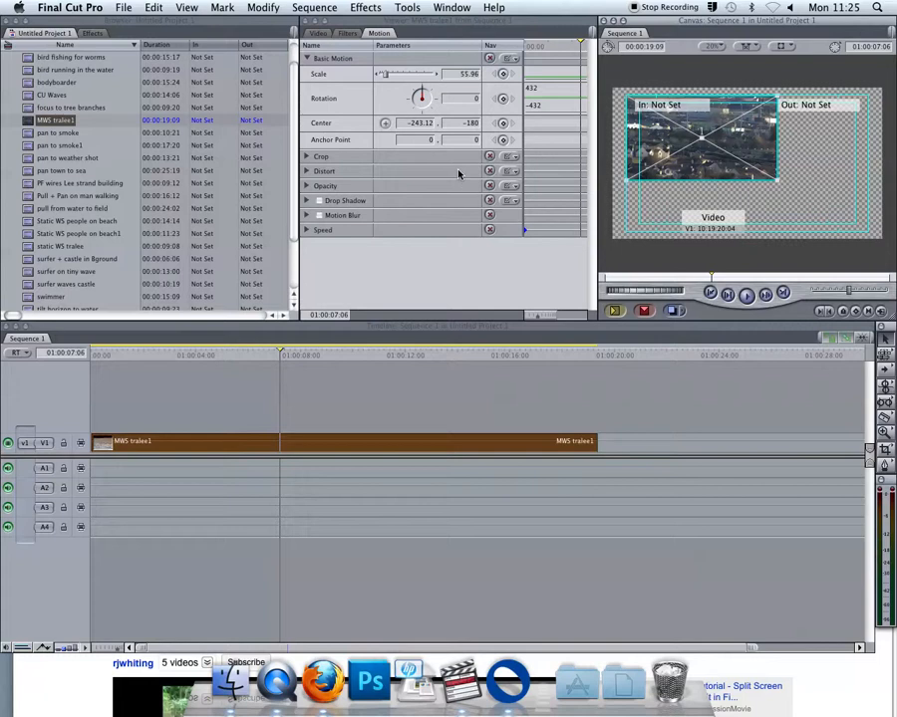
key(super+z)
key(super+z)
key(super+z)
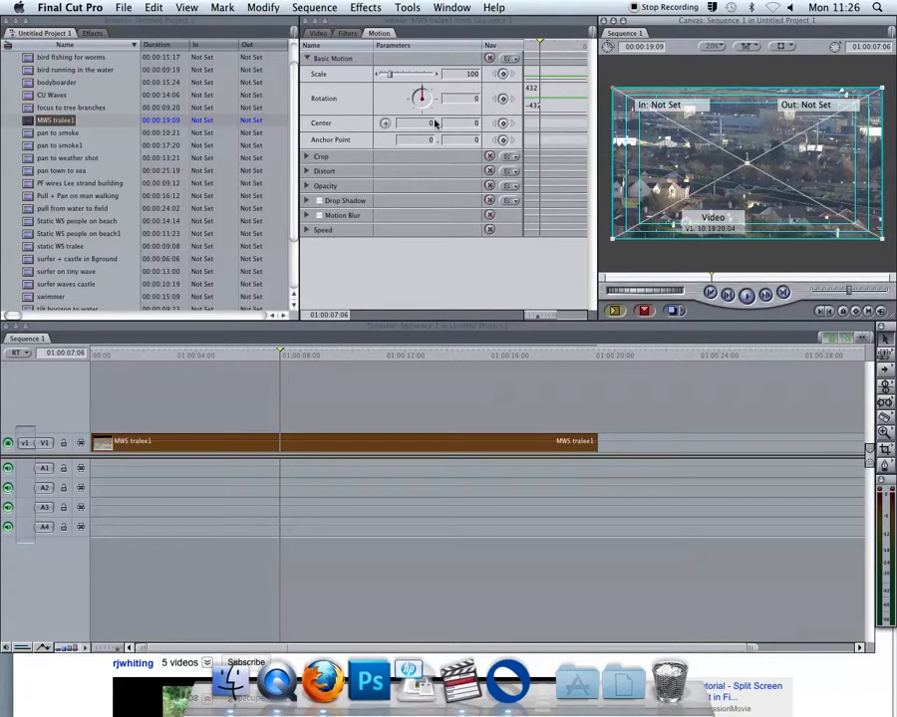
Try moving the clip's centre to about -318, -200 and back towards the middle of the frame, and undo the moves
drag(754, 186, 694, 161)
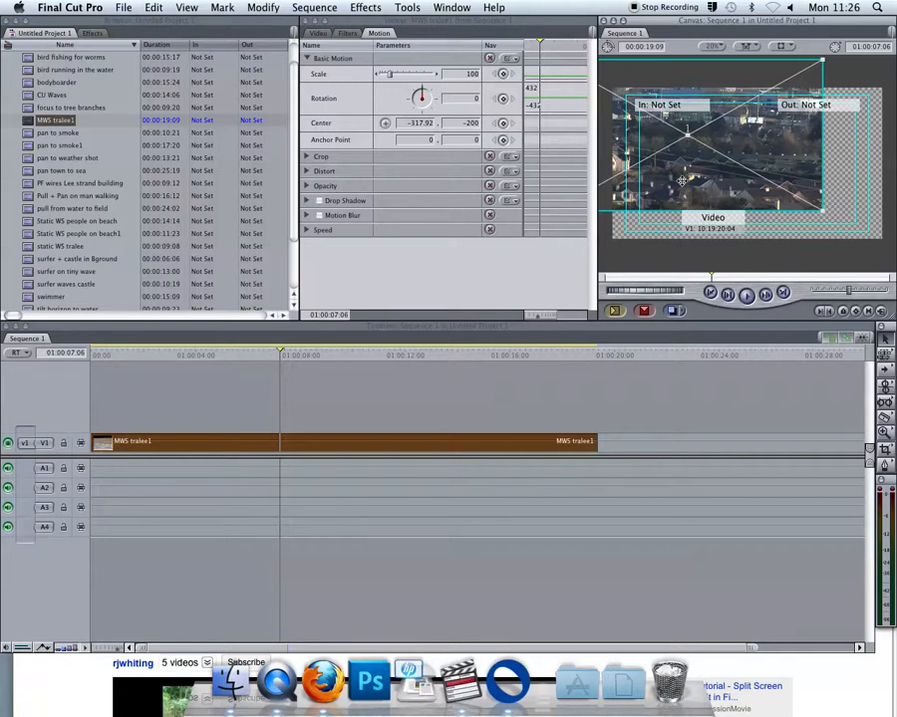
drag(679, 160, 741, 192)
key(super+z)
key(super+z)
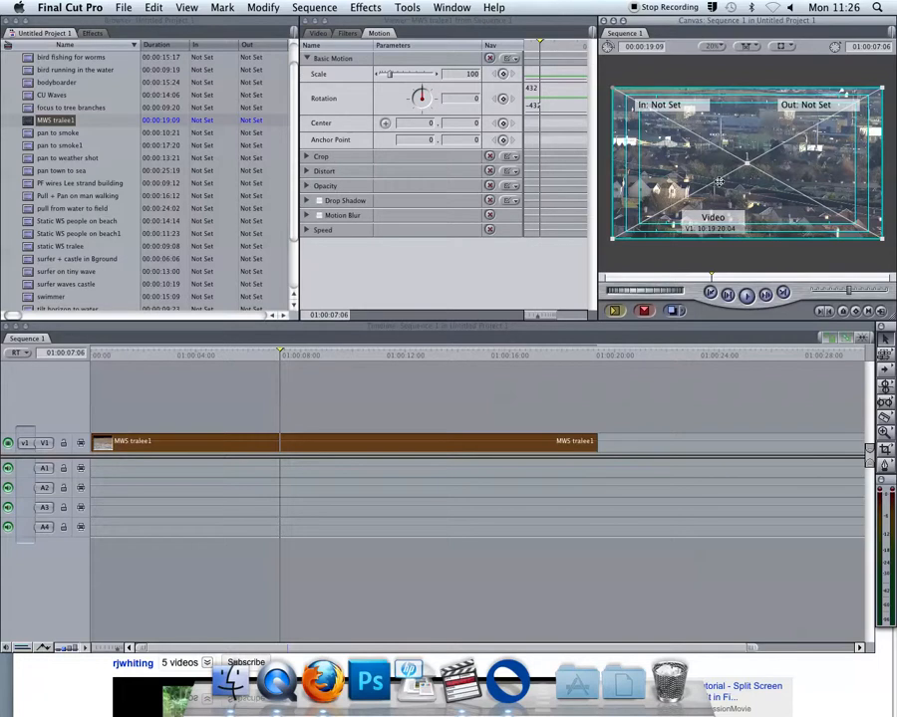
Try shifting the clip around the frame to a centre of about -71, 50, and undo all the position changes
drag(751, 178, 729, 190)
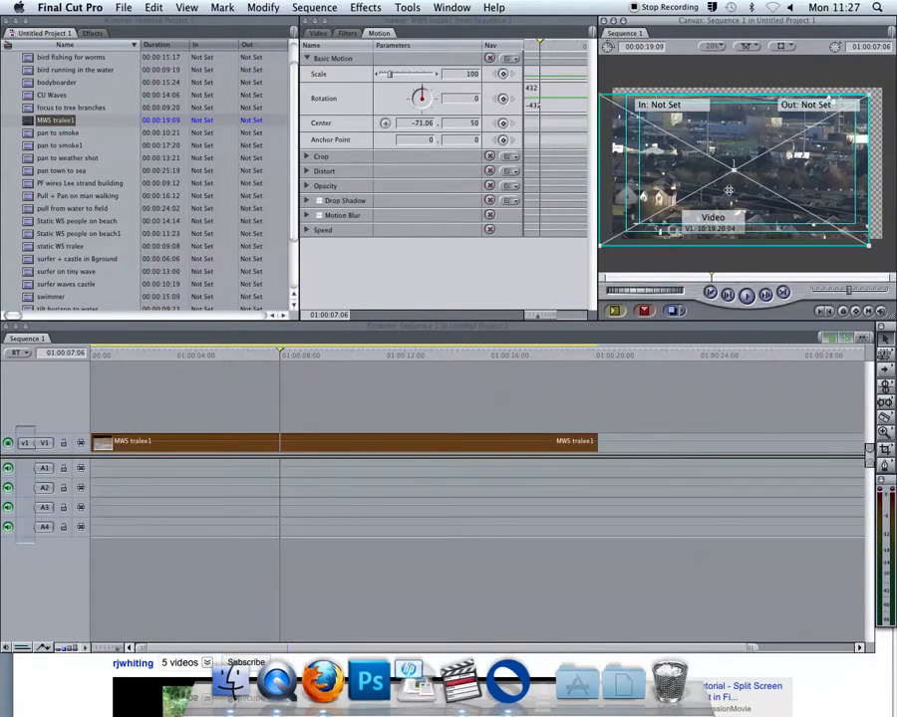
key(super+z)
key(super+z)
key(super+z)
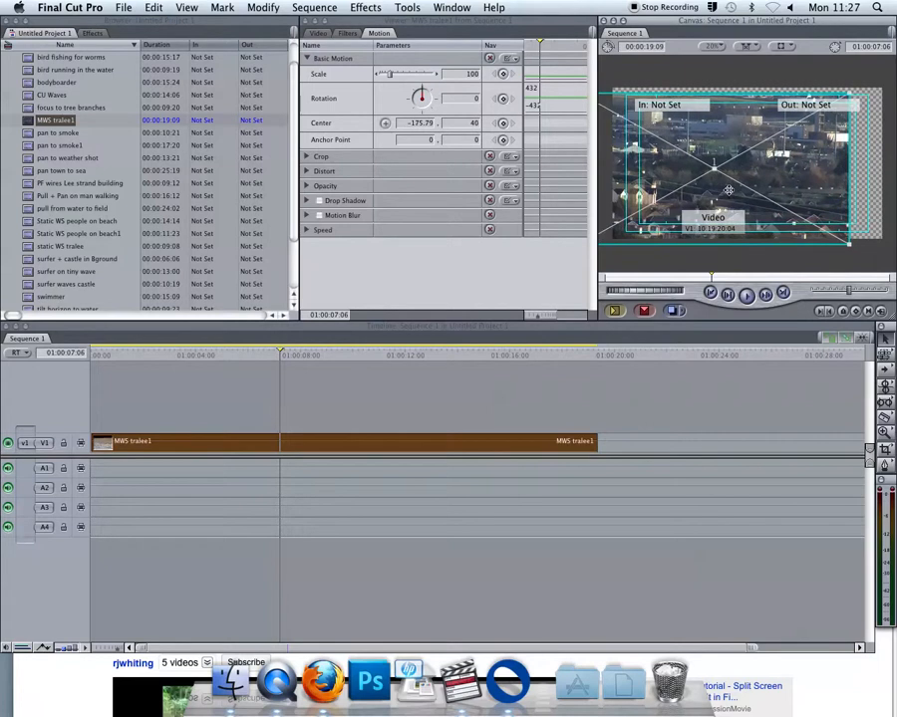
key(super+z)
key(super+z)
key(super+z)
key(super+z)
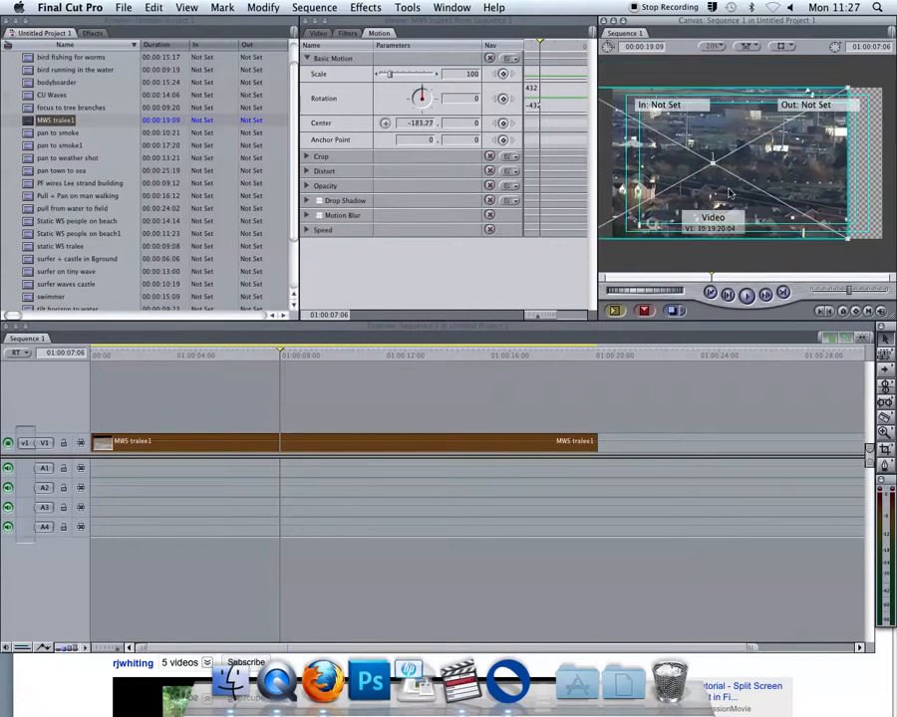
key(super+z)
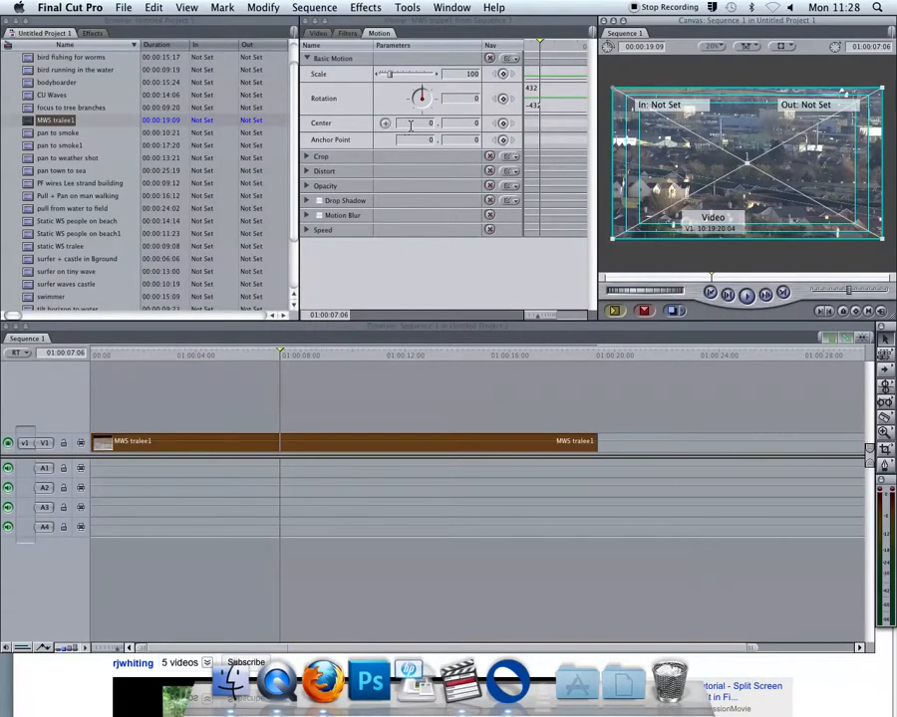
Try setting the clip's Center values to -720, -540, and undo both entries
click(408, 124)
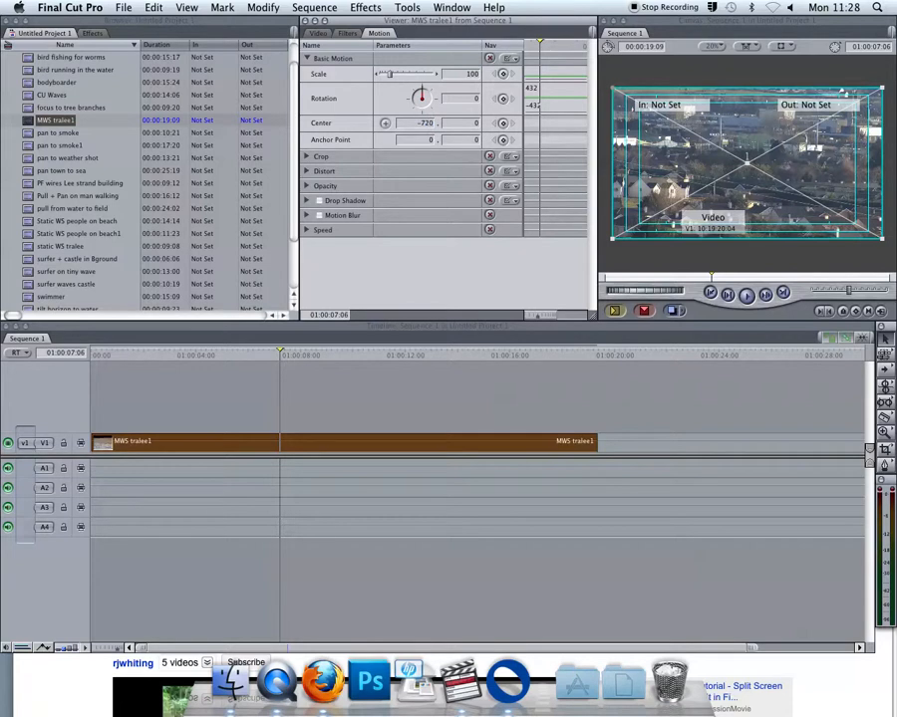
key(Return)
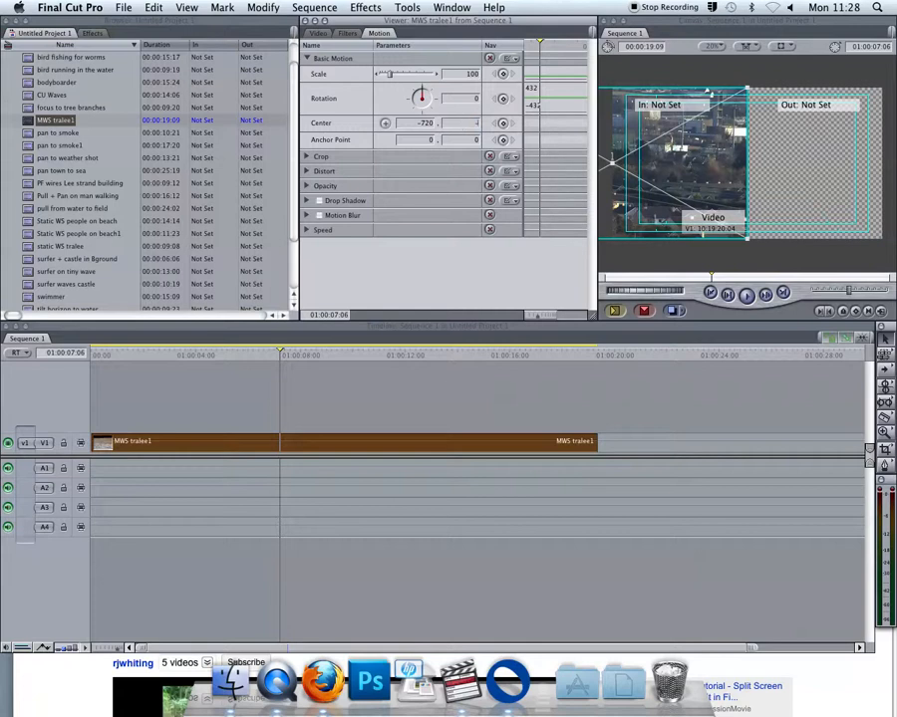
key(Return)
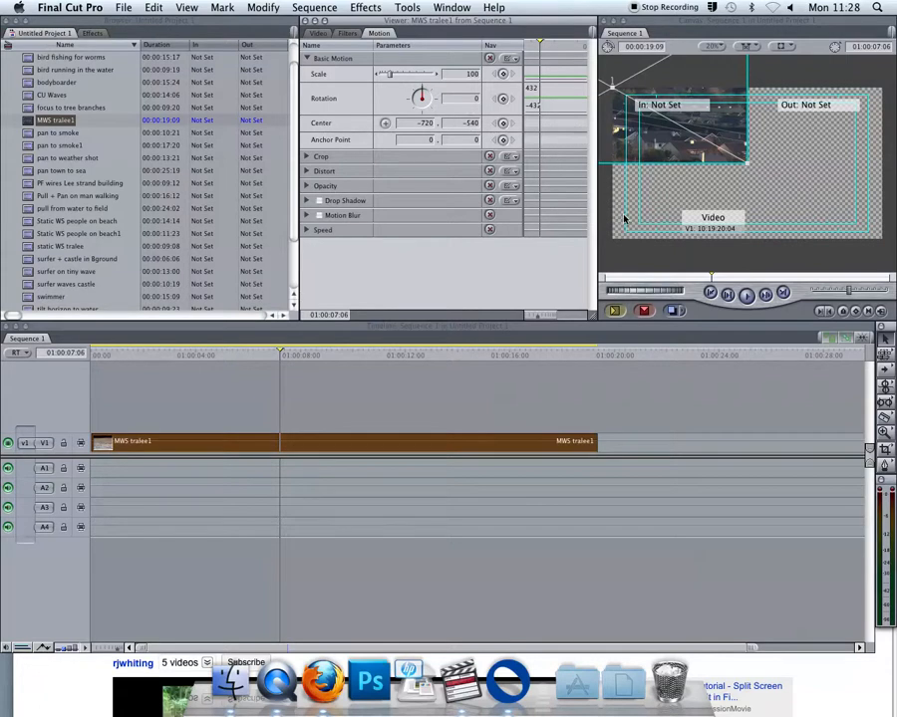
key(super+z)
key(super+z)
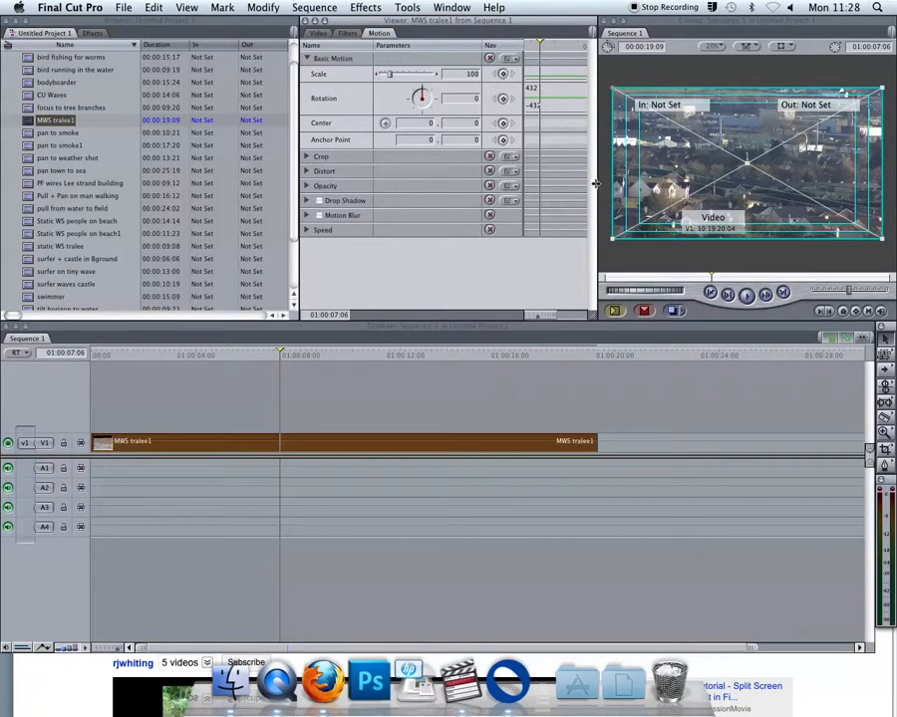
Arrange the windows in the Two Up layout and enlarge the canvas view to 25%
click(454, 7)
mouse_move(457, 52)
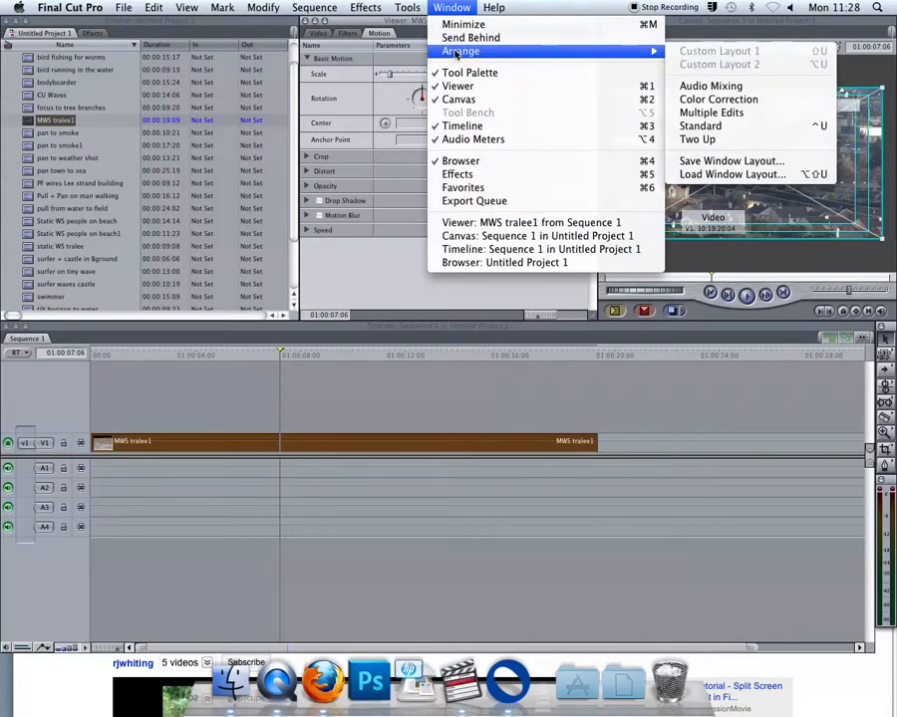
click(715, 146)
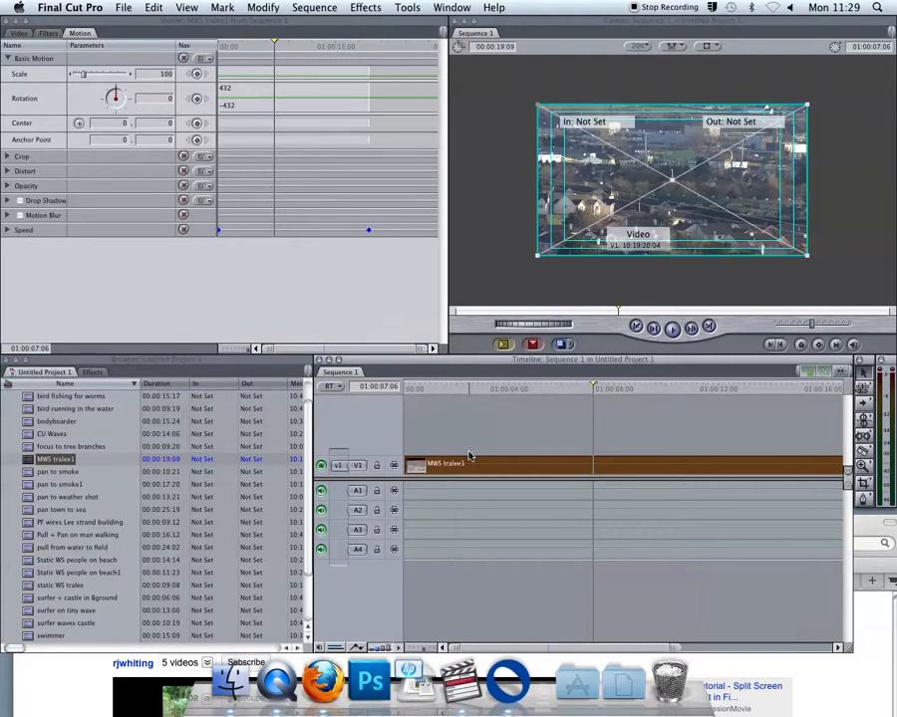
key(super+equal)
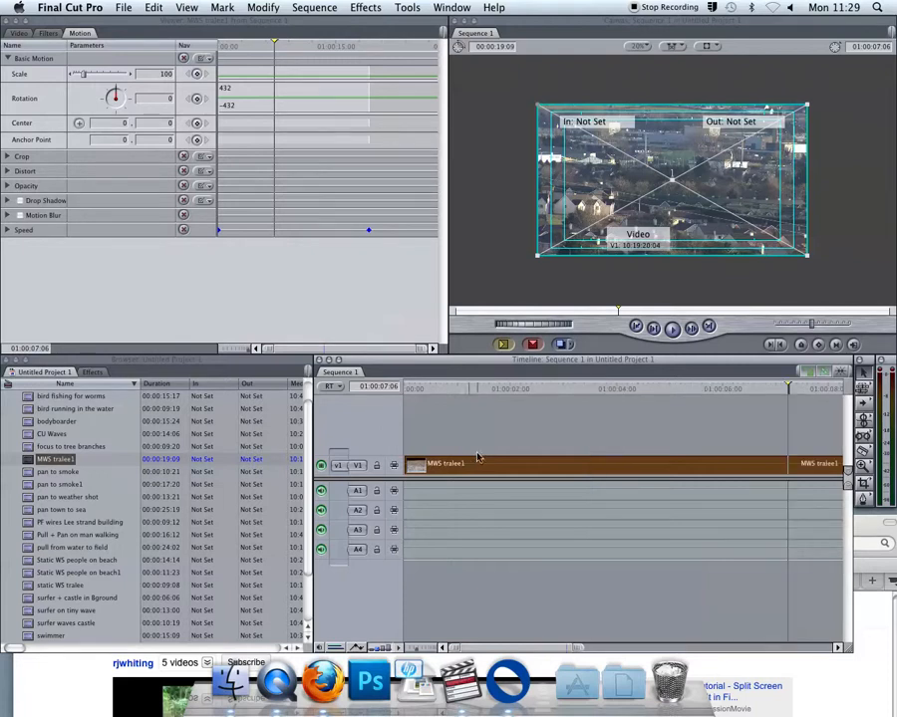
click(534, 25)
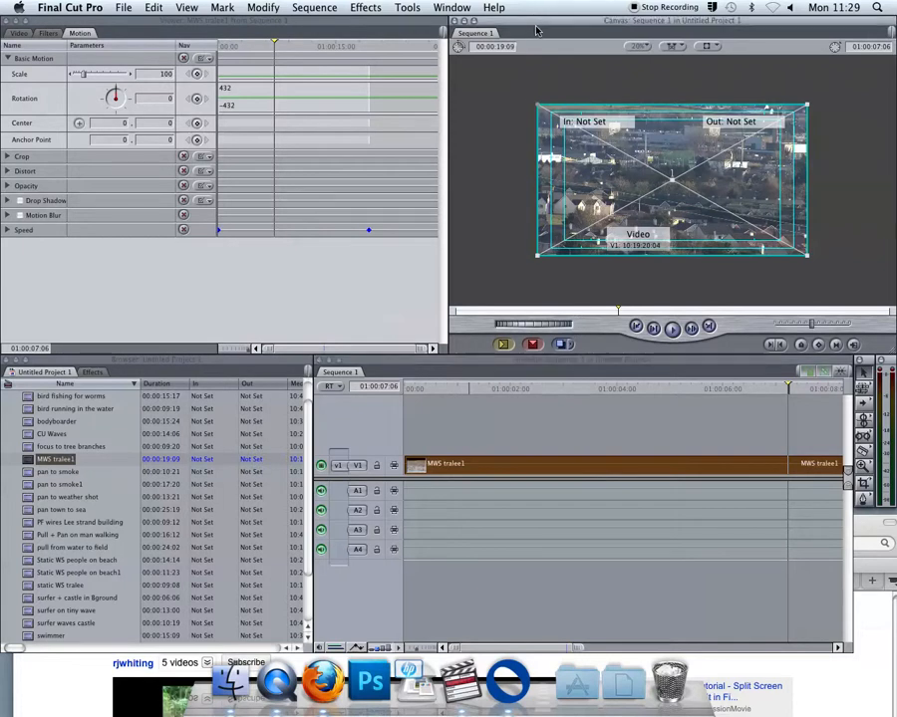
key(super+equal)
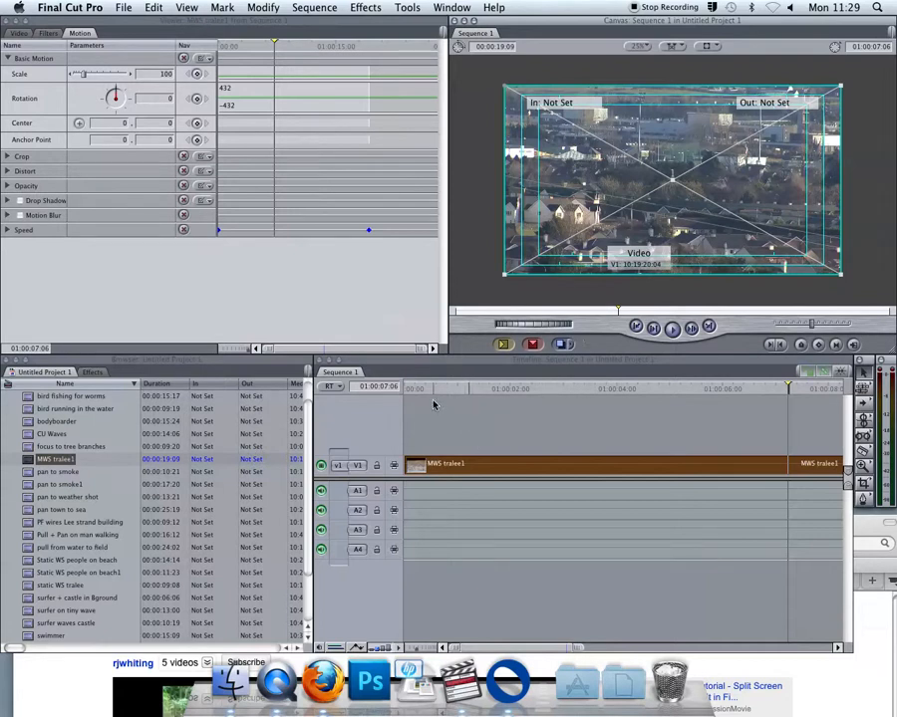
With the playhead at 01:00:00:14, move the clip's centre to about -312, -204 and set the canvas background to Black
click(405, 387)
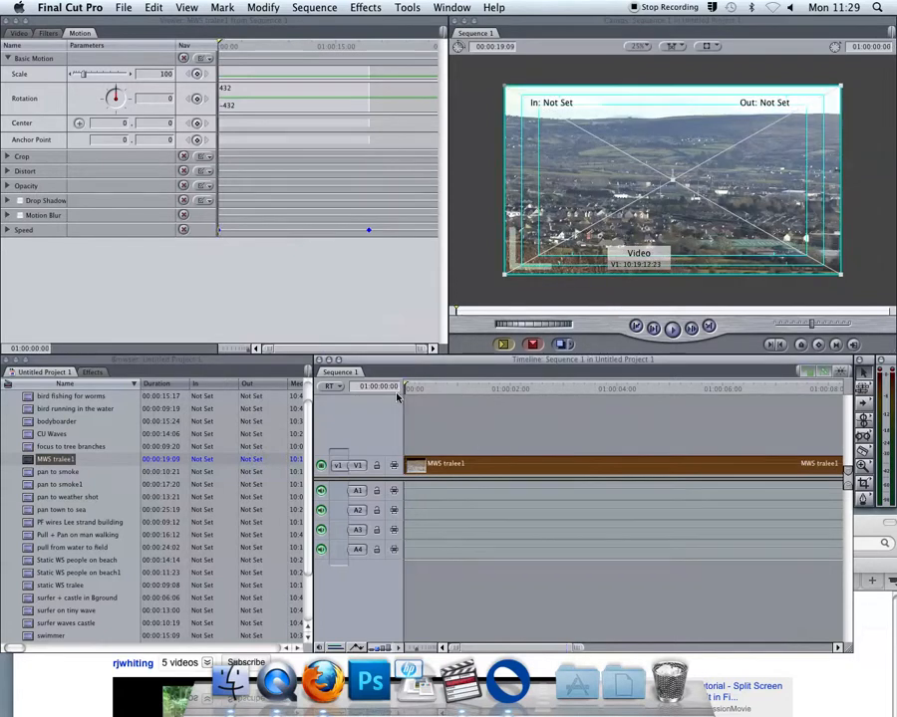
key(space)
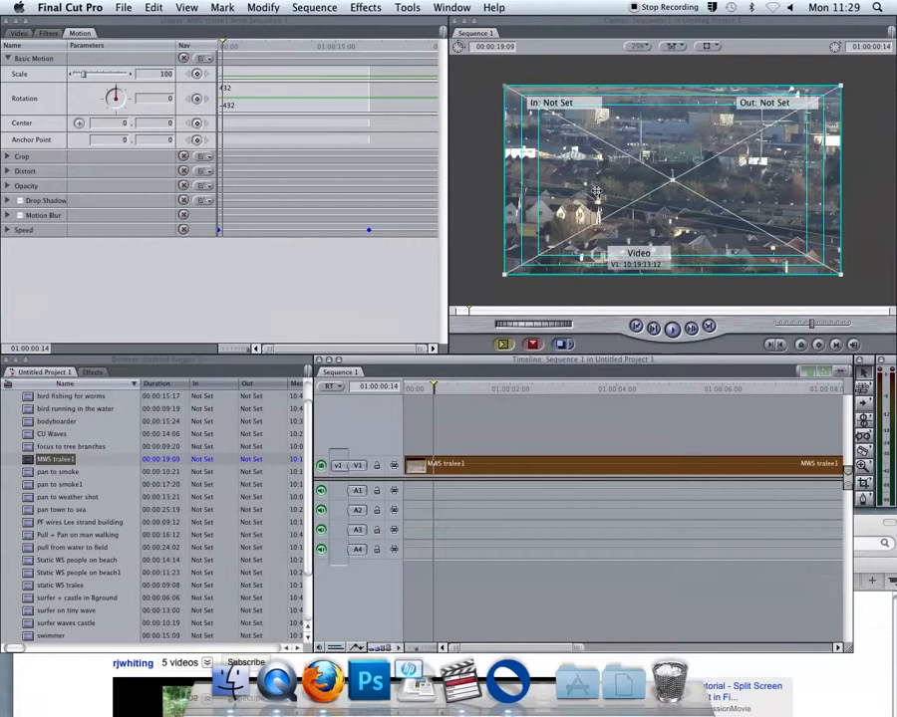
drag(596, 191, 544, 157)
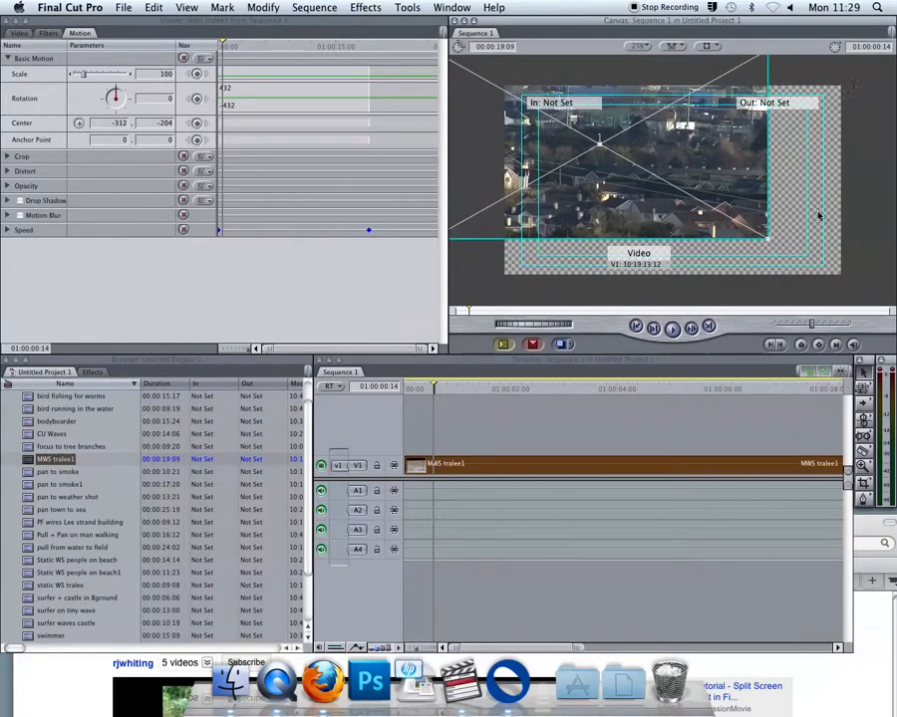
click(710, 47)
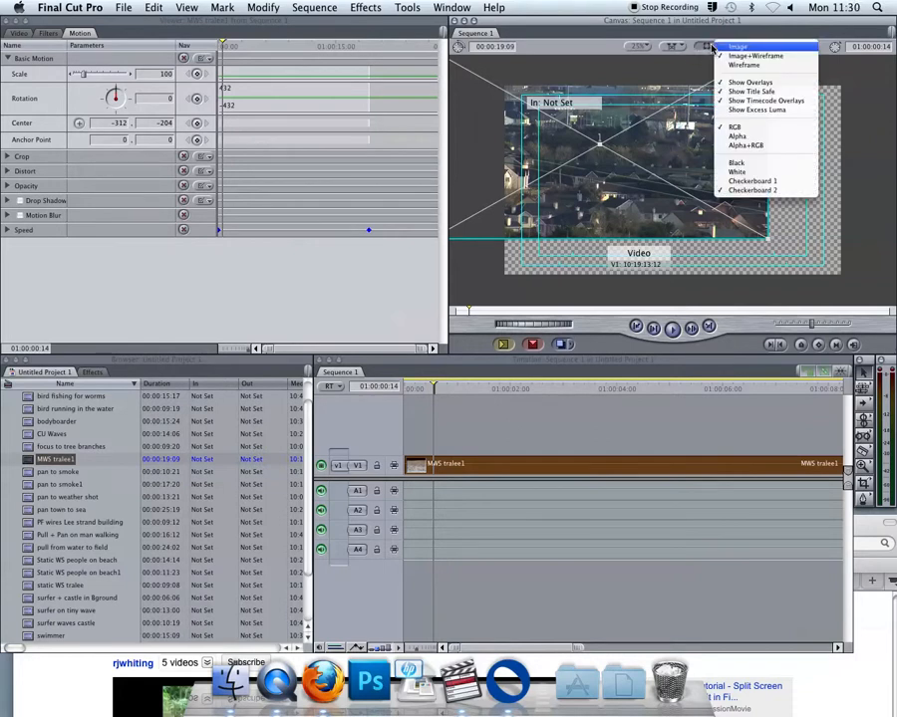
click(740, 163)
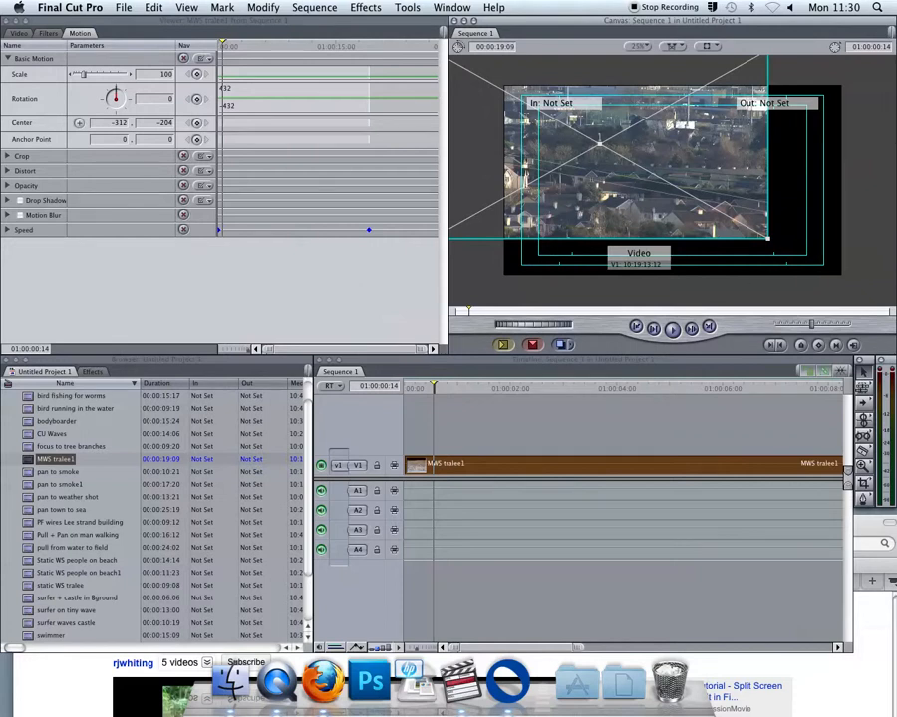
Try scaling the clip down to about 49 with distorted proportions, and undo the scaling
drag(767, 238, 650, 180)
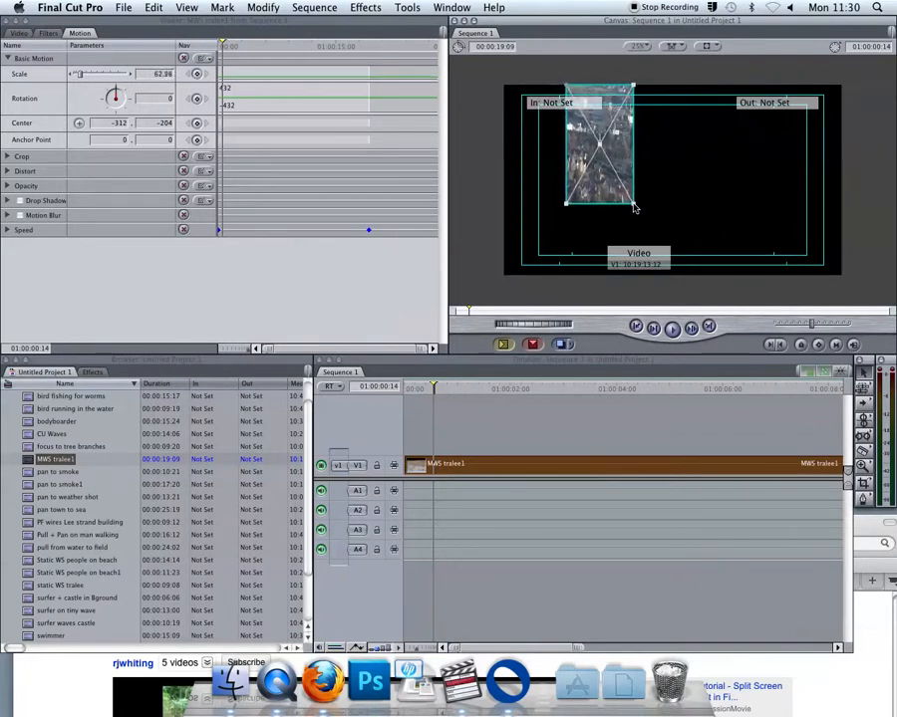
drag(640, 212, 635, 210)
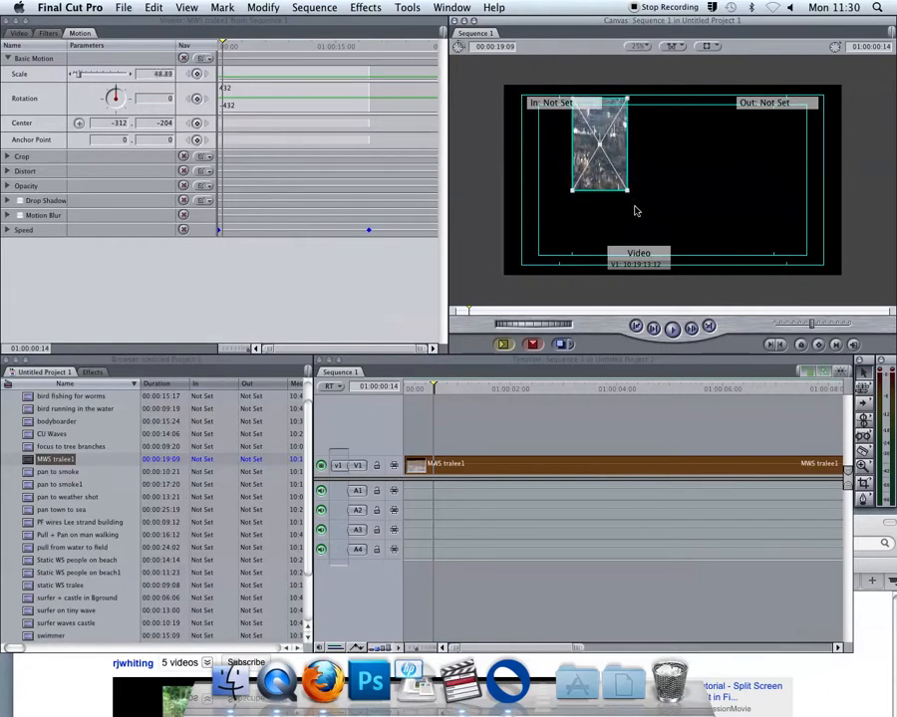
key(super+z)
key(super+z)
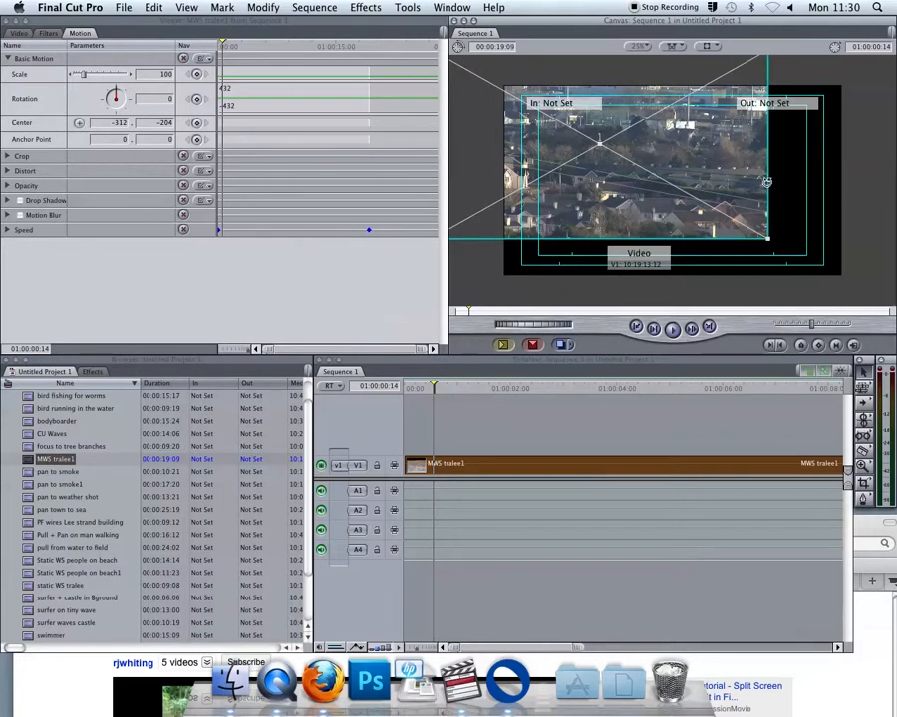
Rotate the clip clockwise in the canvas to about 31 degrees
drag(767, 182, 730, 272)
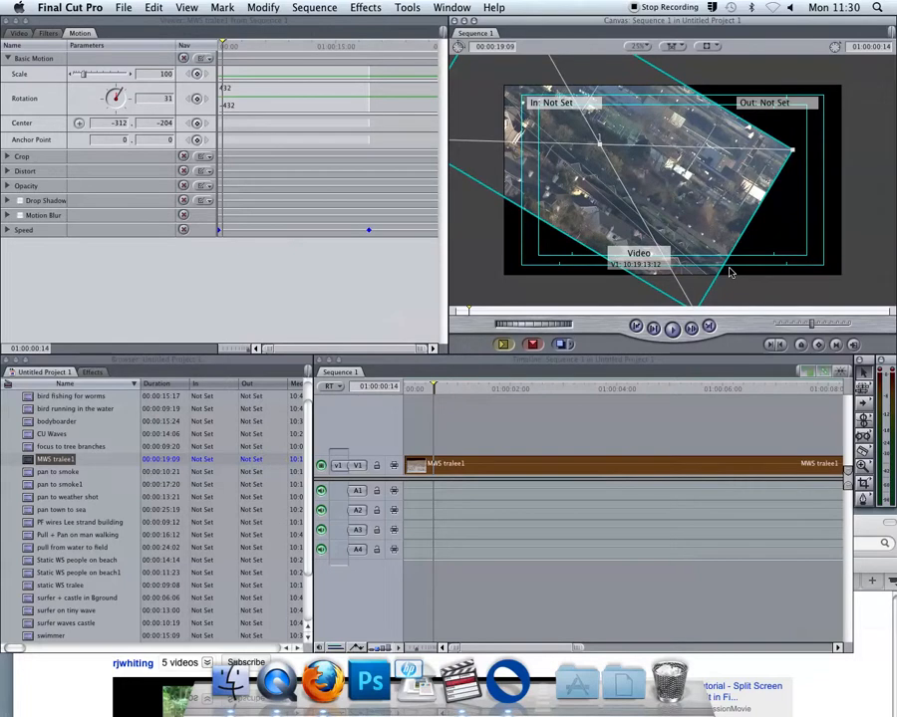
Undo the clip's rotation and its earlier move in the canvas
key(super+z)
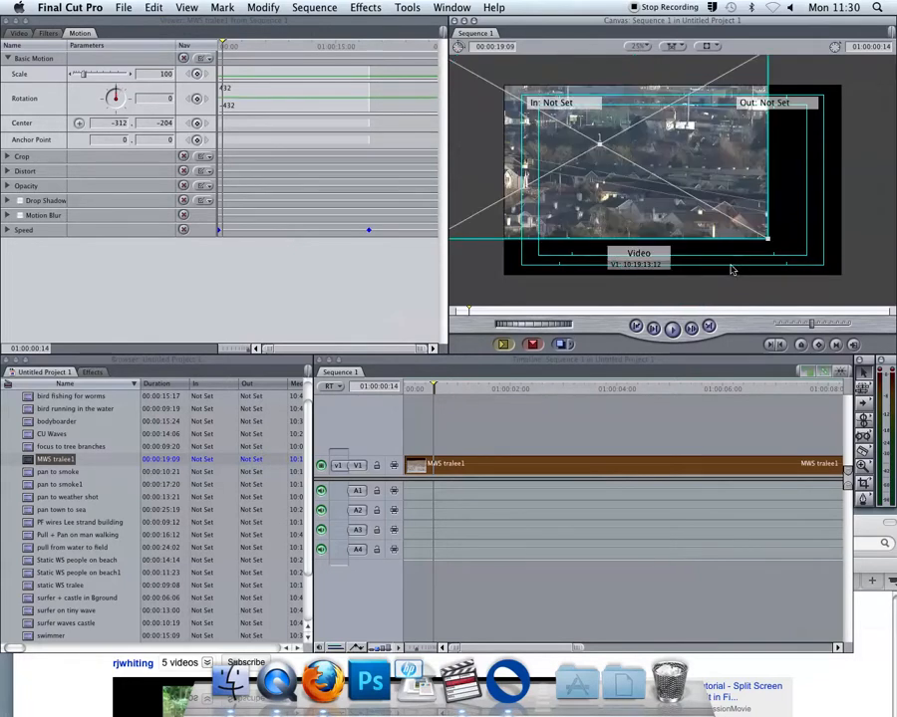
key(super+z)
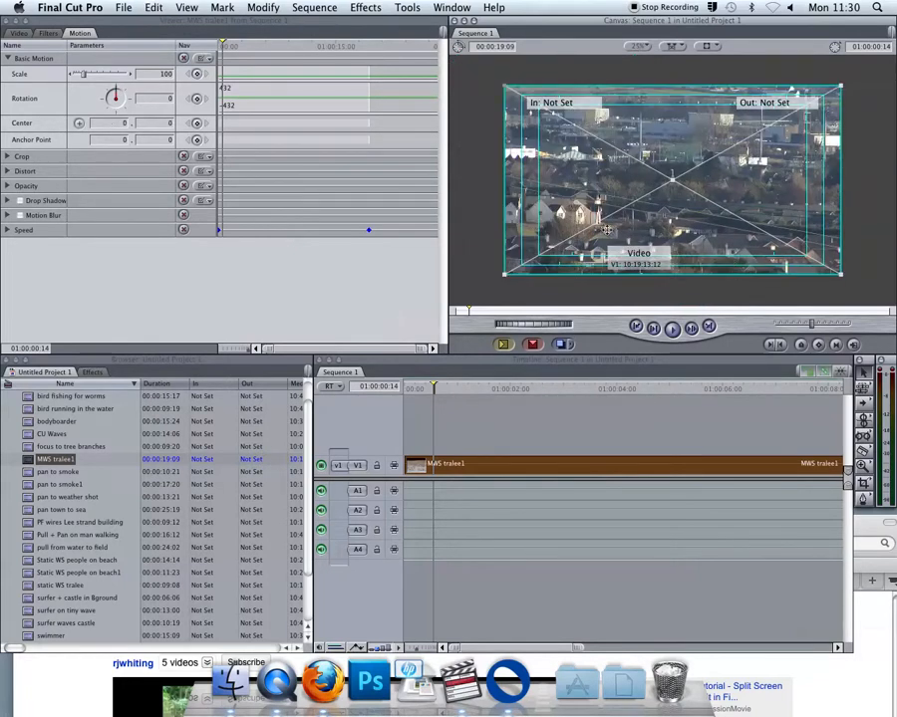
Try the Crop tool on the clip's corners and edges, crop the right side to about the middle, and undo the crop
click(864, 484)
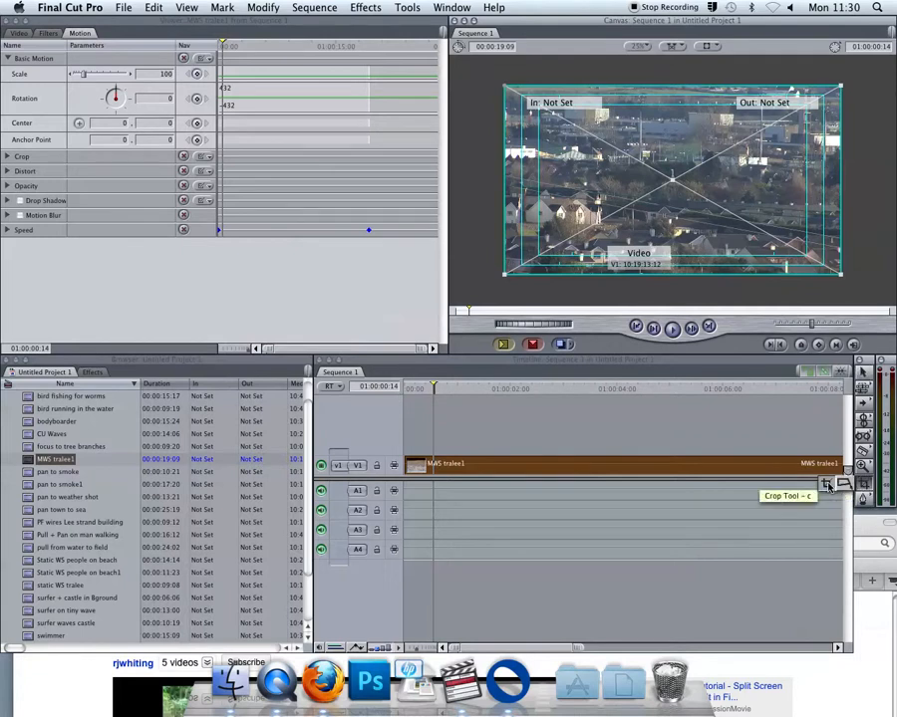
click(828, 487)
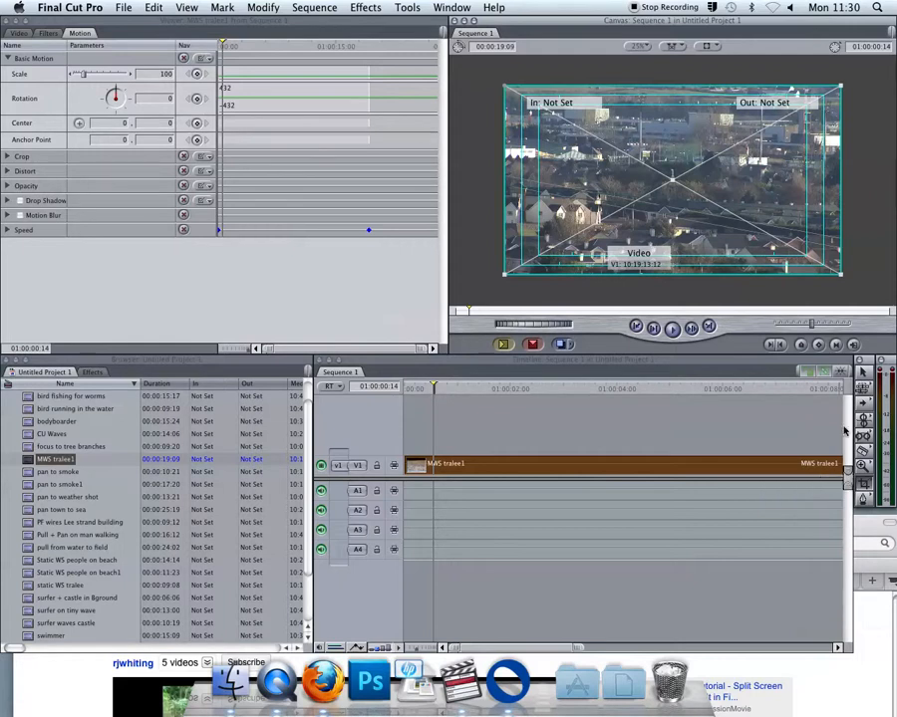
drag(840, 274, 857, 285)
drag(695, 273, 700, 205)
drag(840, 149, 863, 293)
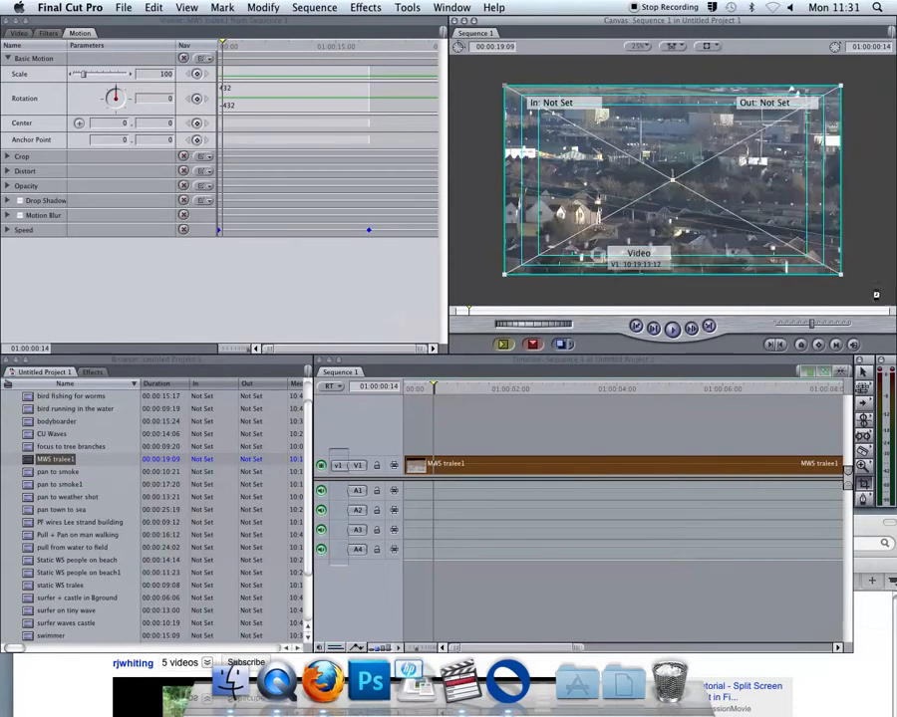
mouse_move(837, 88)
mouse_down()
mouse_move(728, 124)
mouse_move(837, 116)
mouse_move(839, 88)
mouse_up()
drag(673, 84, 674, 131)
drag(673, 157, 677, 84)
drag(840, 183, 668, 180)
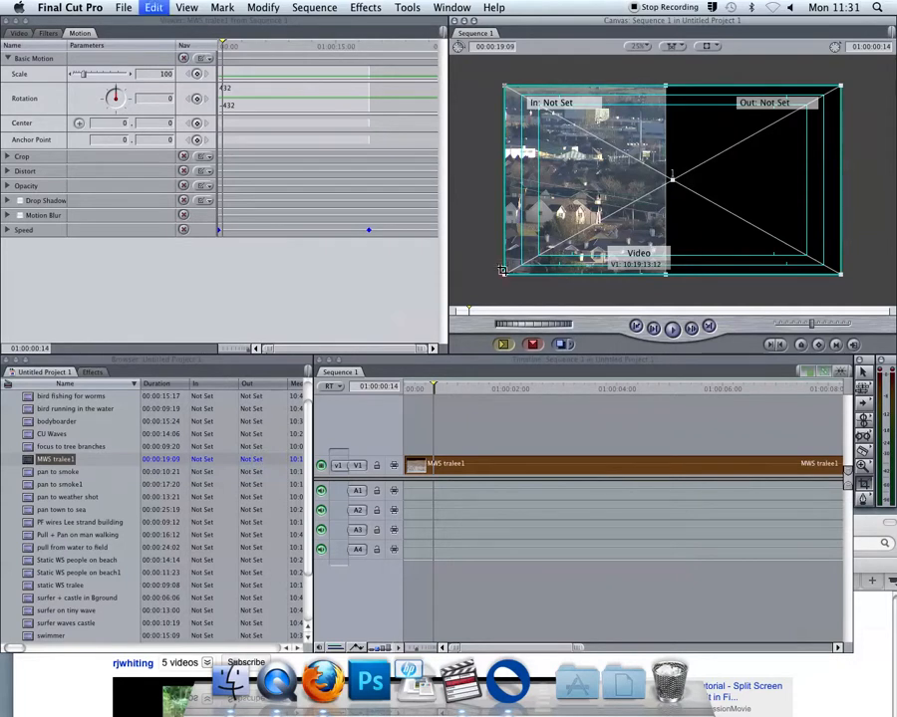
key(super+z)
Distort the clip symmetrically with the Distort tool, tapering its right edge to about half the frame height
click(864, 485)
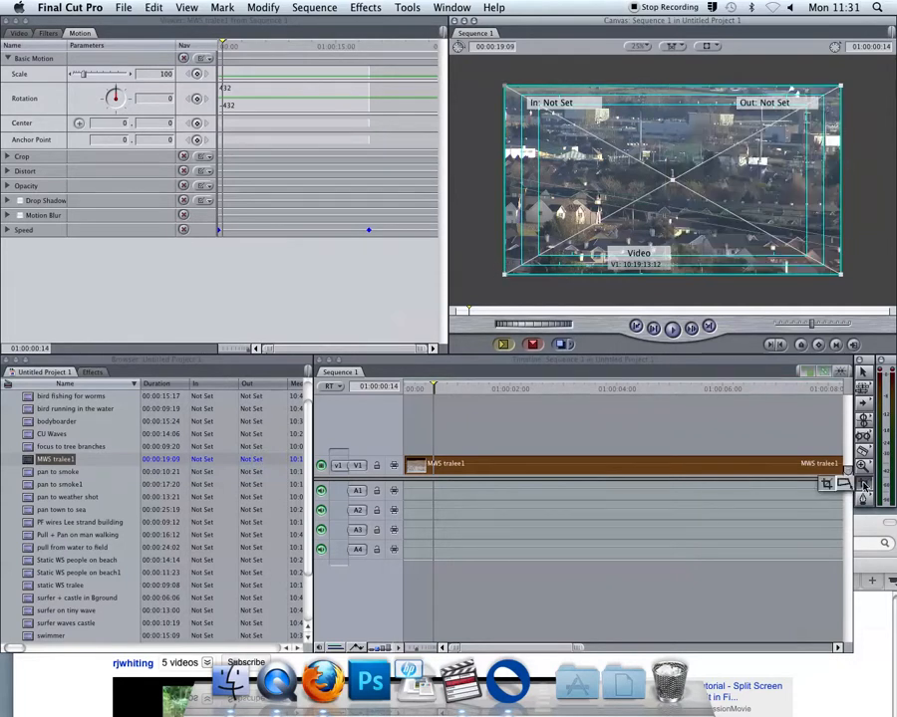
click(845, 484)
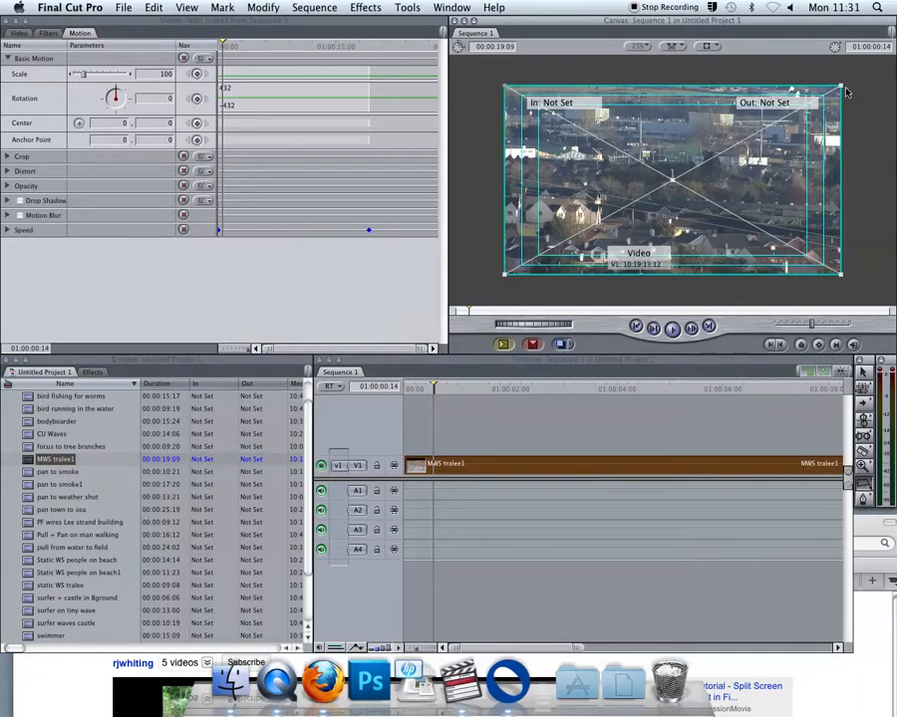
drag(835, 86, 840, 132)
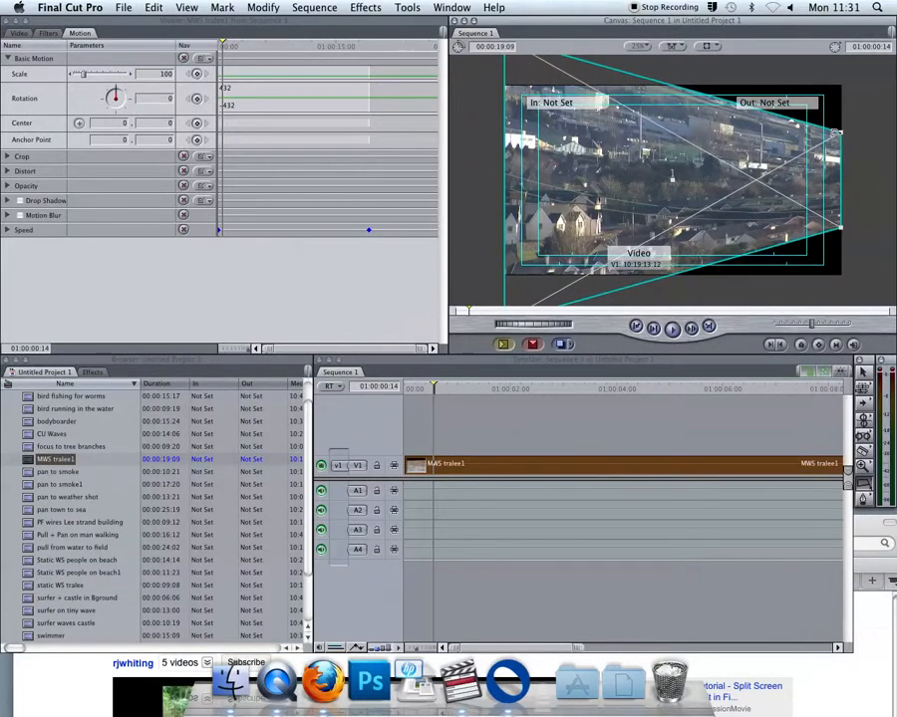
Try scaling the distorted clip to about 54 and moving it to about -225, -32, and undo everything including the distortion
click(864, 373)
drag(842, 136, 594, 176)
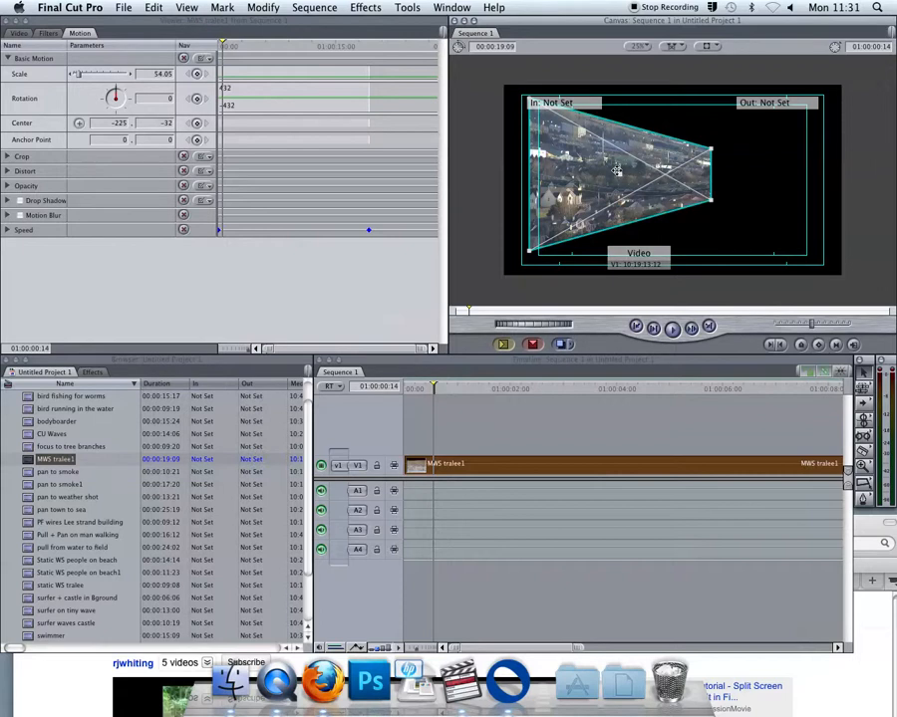
key(super+z)
key(super+z)
key(super+z)
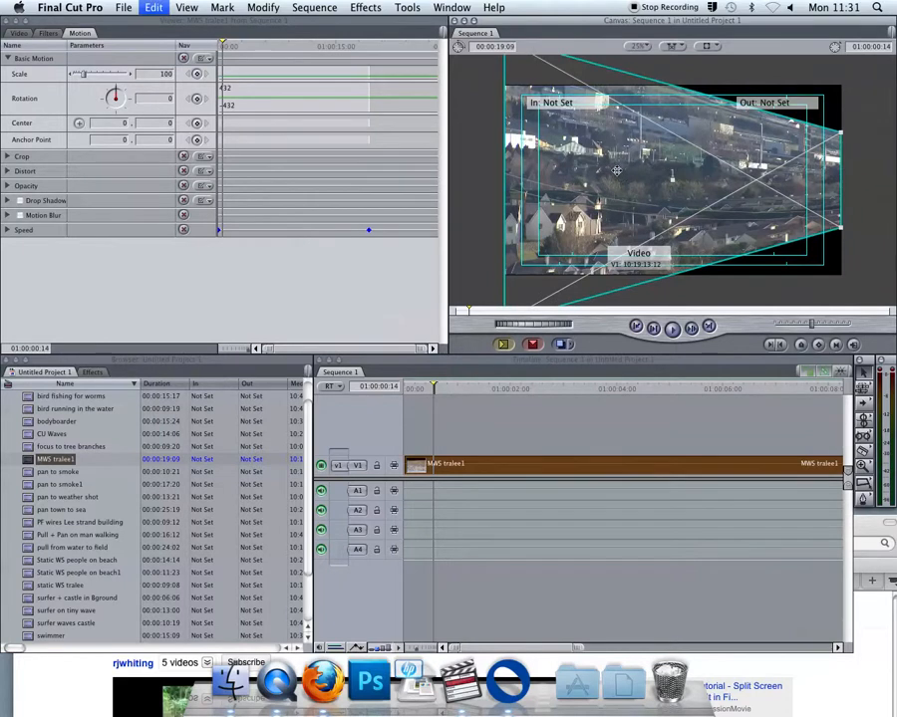
key(super+z)
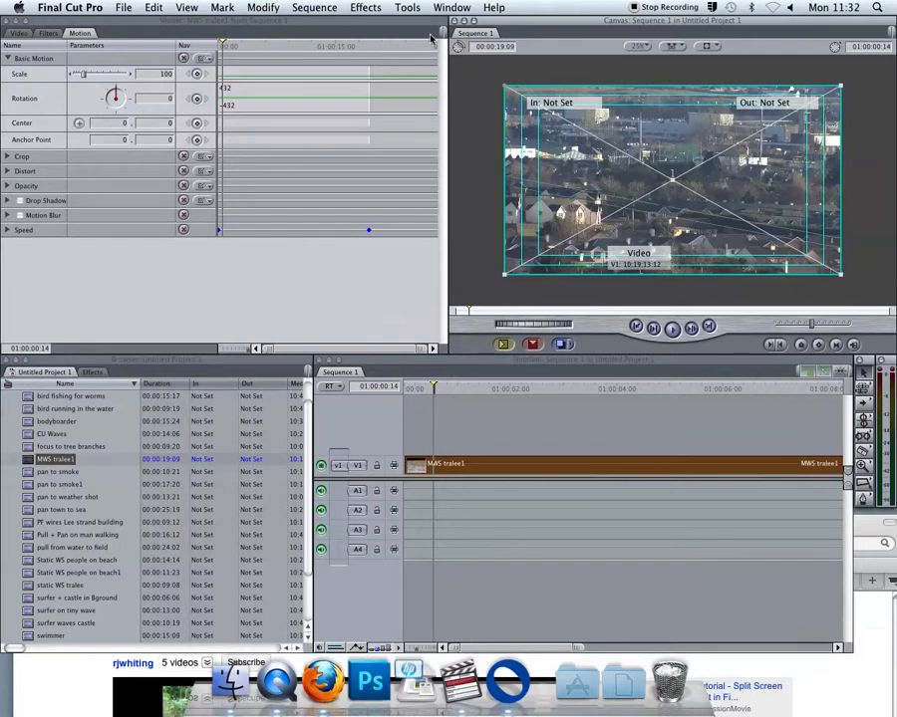
Set the clip's scale to 50 and move it in the canvas to a centre of about -195, -140
click(213, 129)
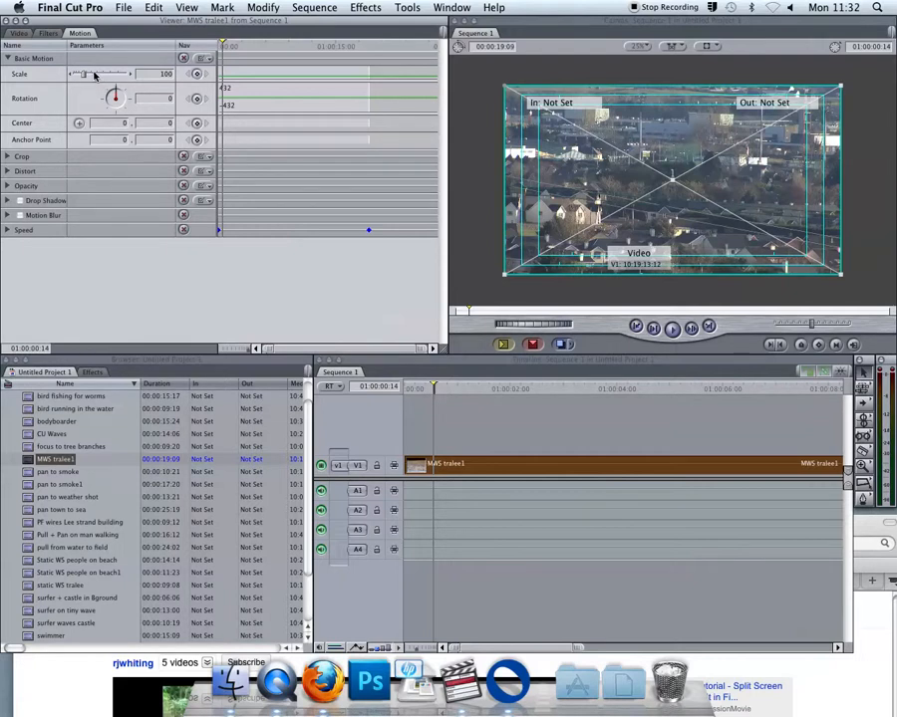
click(152, 74)
text(50)
key(Return)
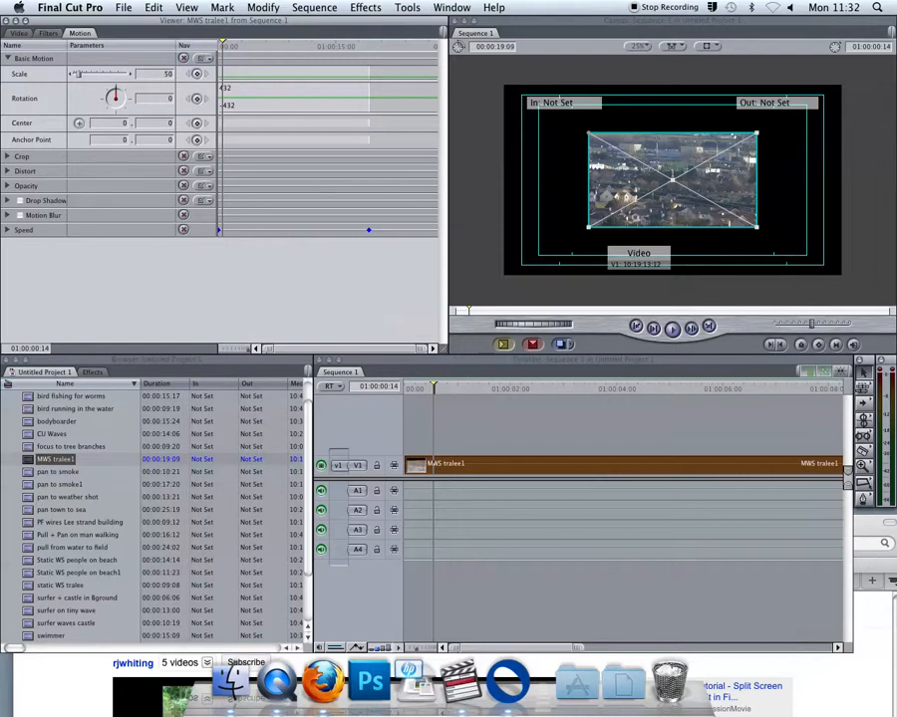
drag(612, 194, 526, 146)
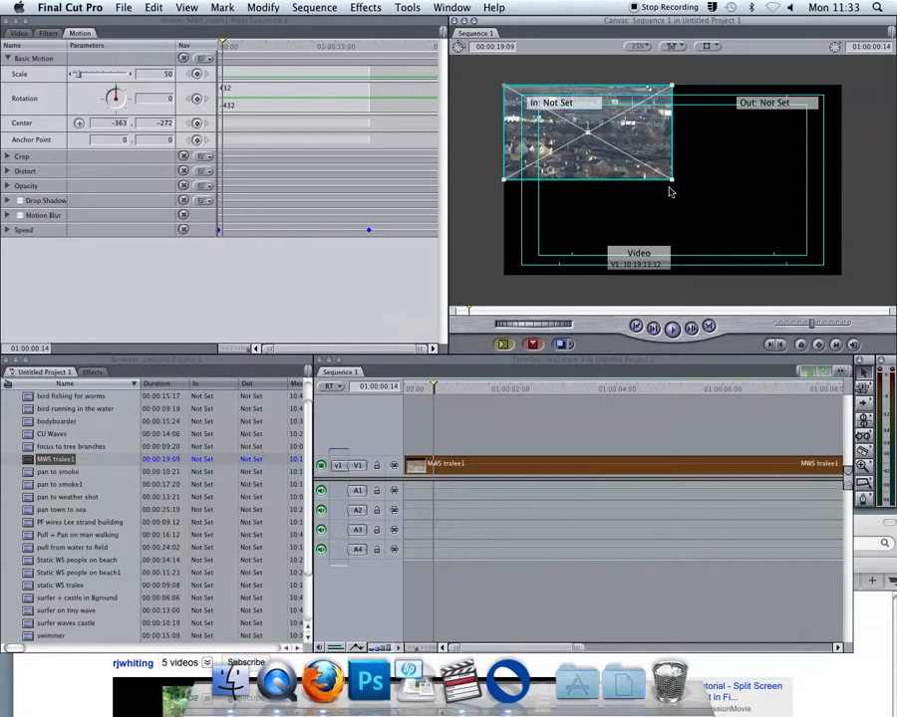
drag(549, 130, 590, 156)
Try rotating the clip with the rotation dial and to -60, and set the rotation back to 0
click(117, 89)
mouse_move(117, 92)
mouse_down()
mouse_move(126, 102)
mouse_move(113, 94)
mouse_move(108, 117)
mouse_move(113, 80)
mouse_up()
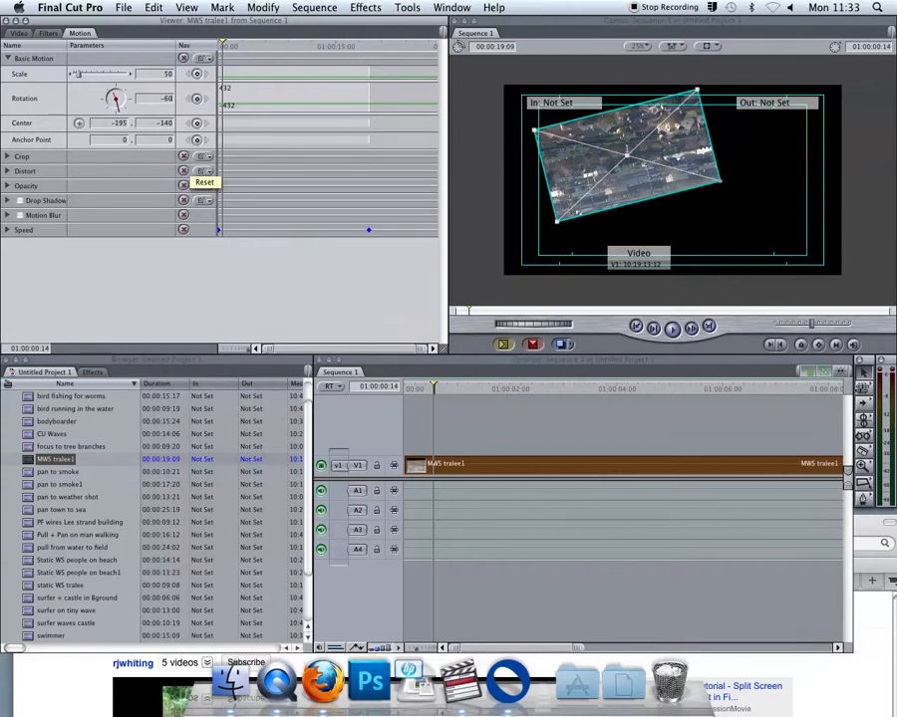
key(Return)
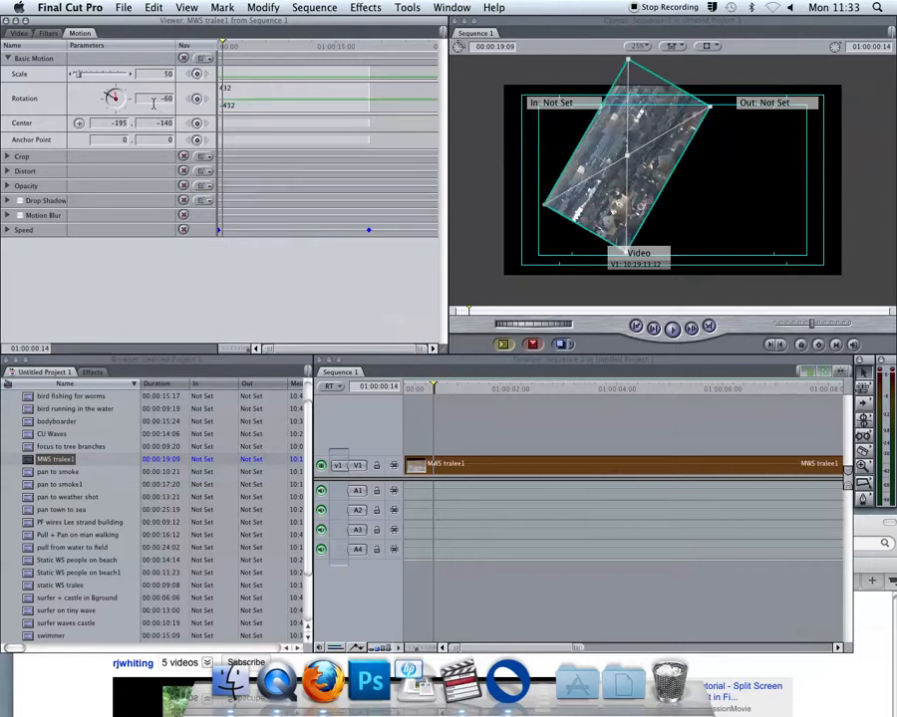
text(0)
key(Return)
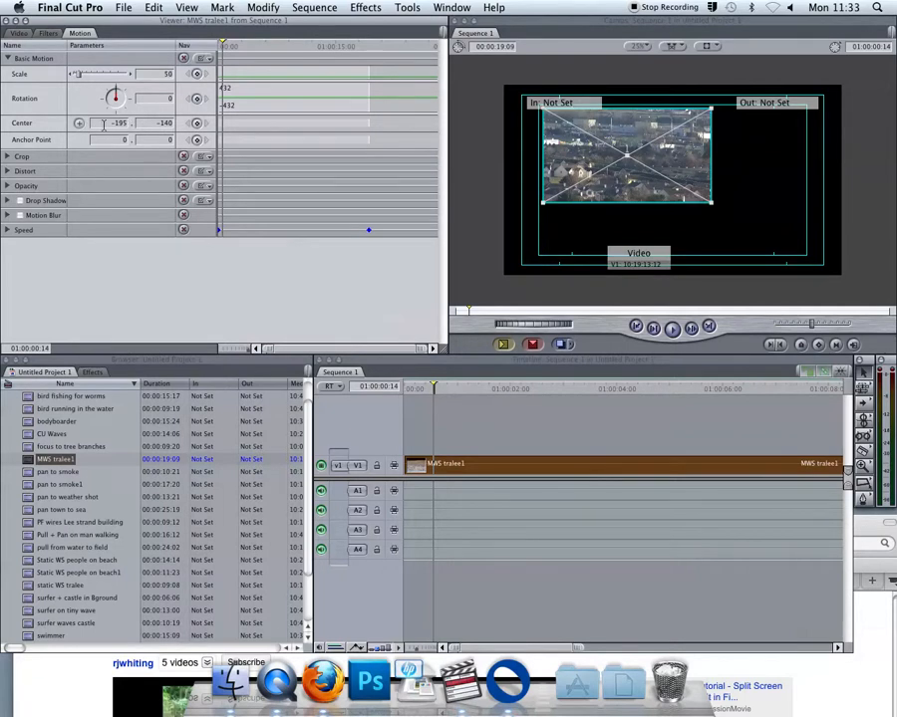
Try repositioning the clip's centre by picking a point near the frame's upper-right corner, at about 618, -372, and undo it
click(79, 123)
click(79, 123)
click(817, 118)
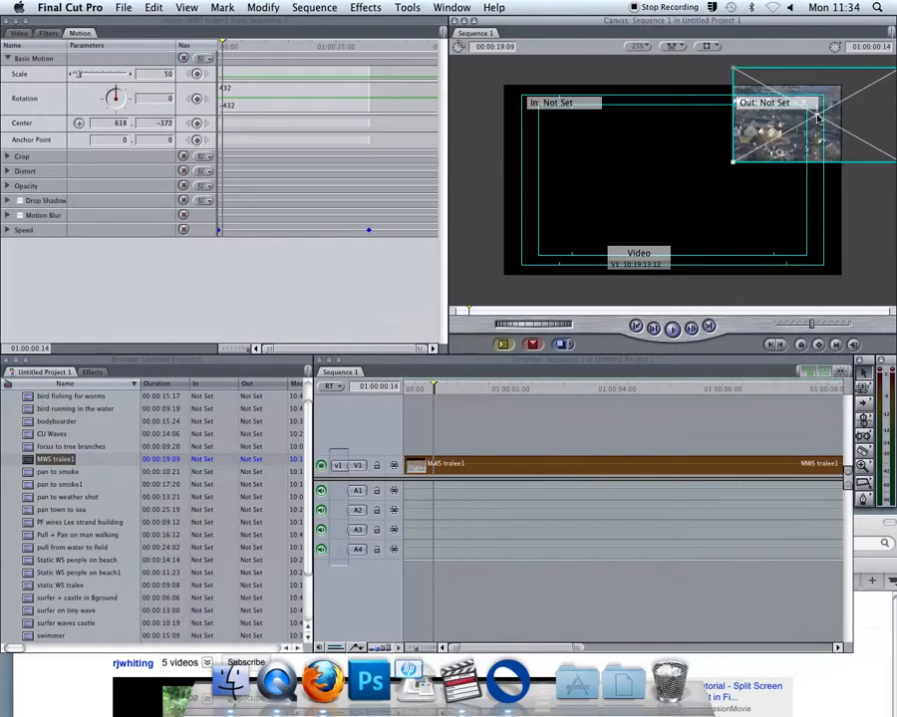
key(super+z)
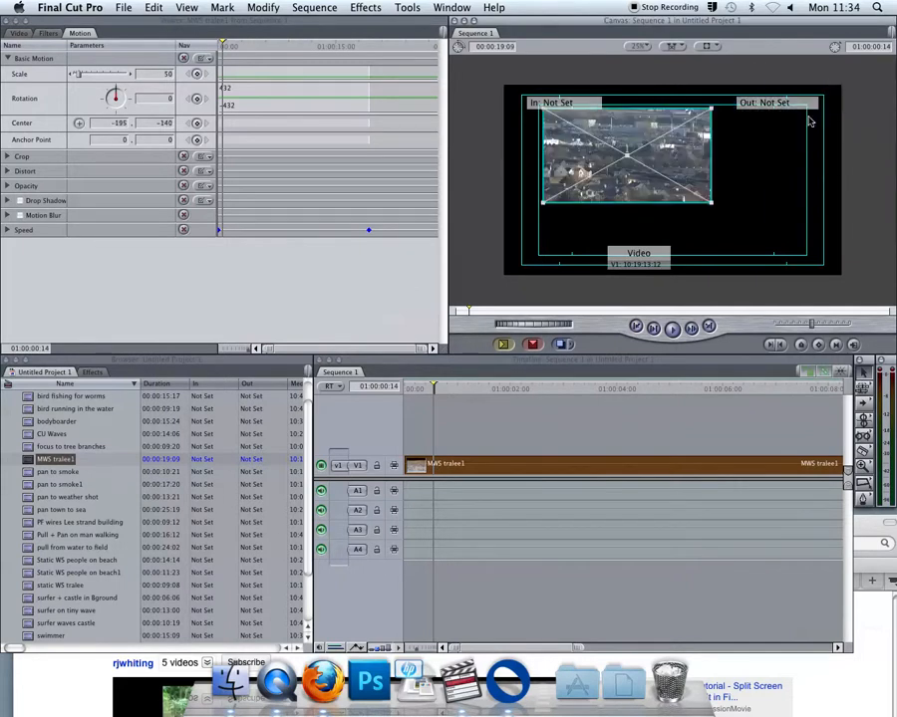
Try a left crop of about 12 and an opacity change on the clip, returning them to 0 and 100
click(8, 157)
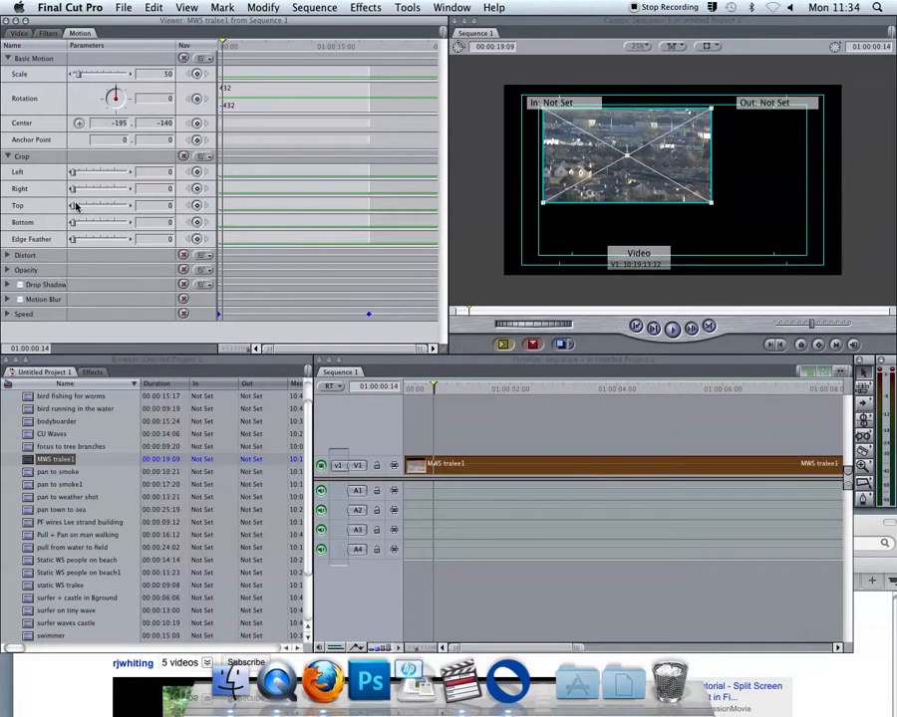
drag(74, 174, 79, 174)
mouse_move(72, 239)
mouse_down()
mouse_move(100, 239)
mouse_move(74, 238)
mouse_up()
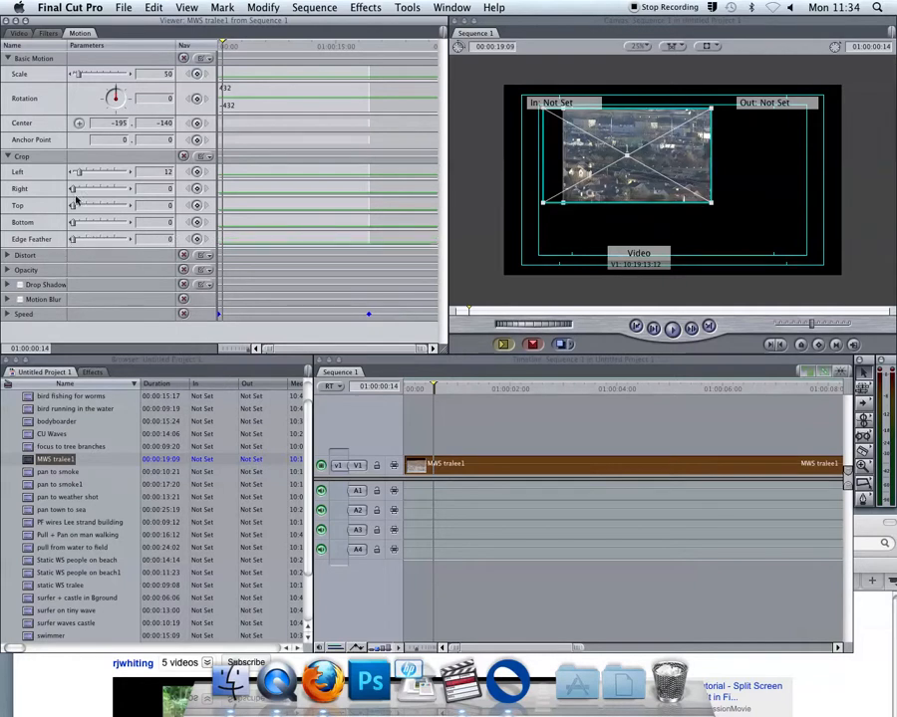
drag(71, 175, 50, 264)
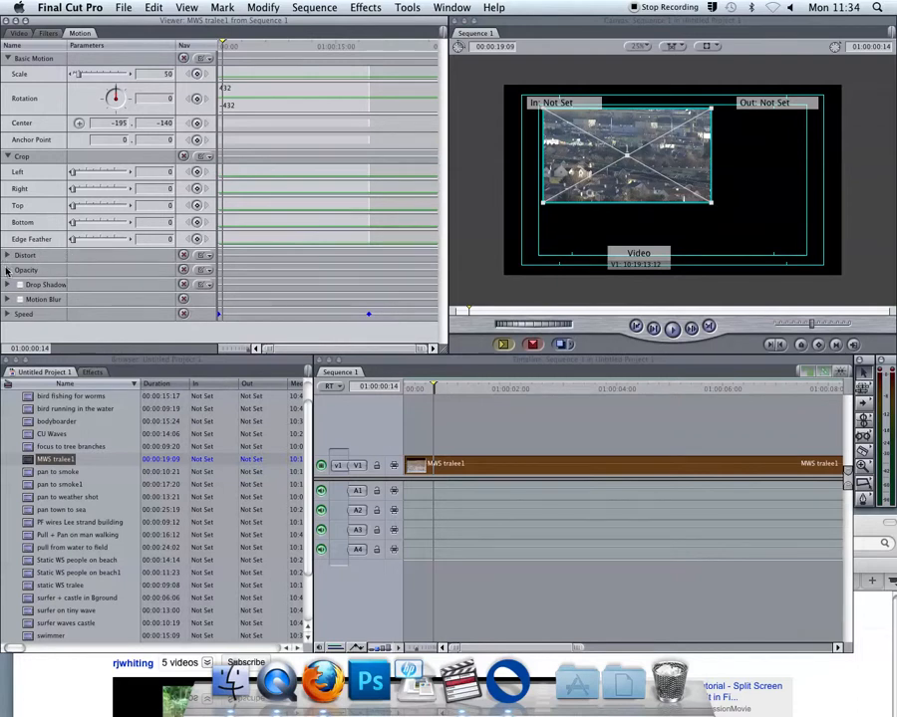
click(8, 269)
mouse_move(128, 286)
mouse_down()
mouse_move(107, 286)
mouse_move(130, 286)
mouse_up()
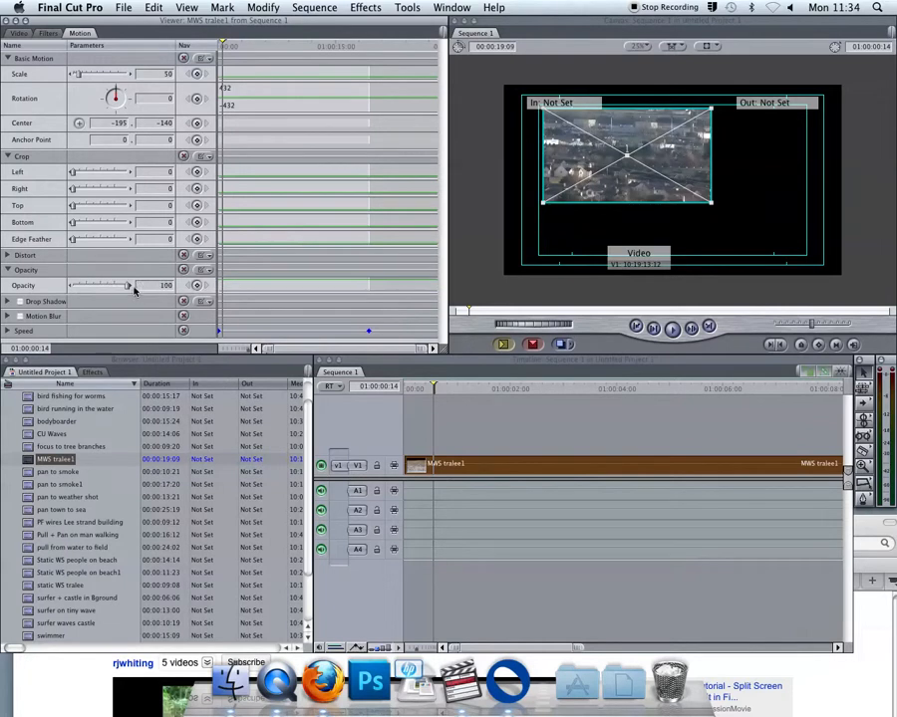
Try distorting the clip by setting the upper-left corner's horizontal value to 0, and undo the distortion
click(8, 257)
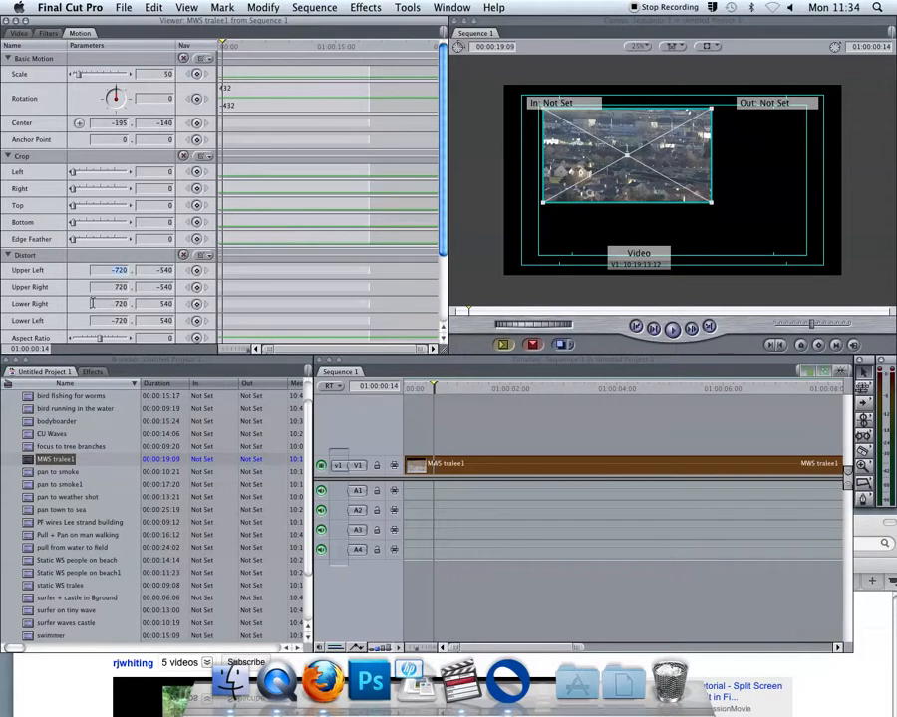
text(0)
key(Return)
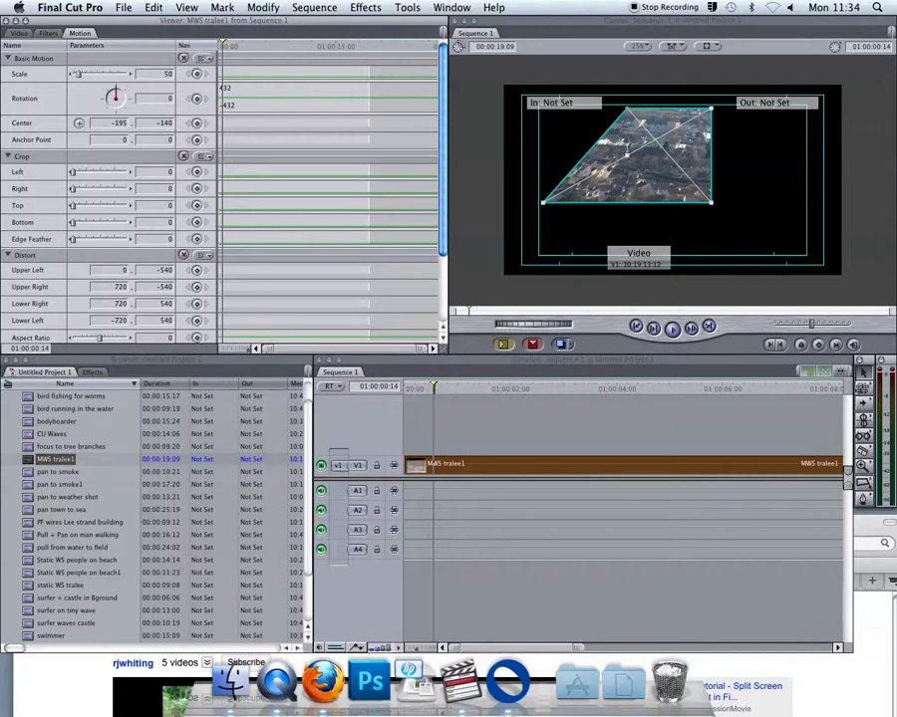
key(super+z)
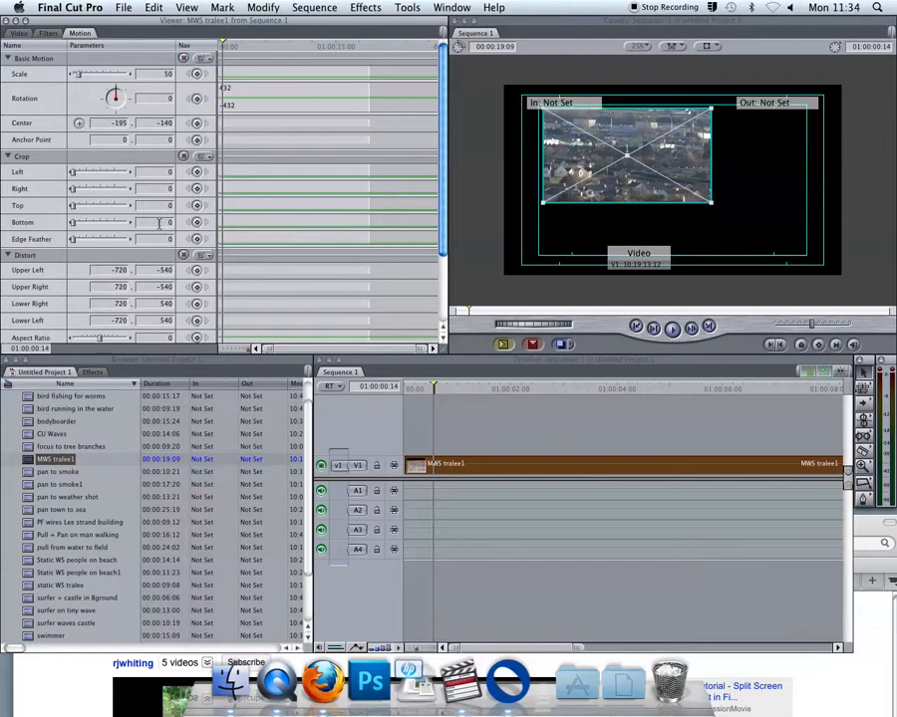
Decline saving the project and reset the clip's Basic Motion parameters
scroll(198, 206, down, 3)
scroll(199, 210, up, 3)
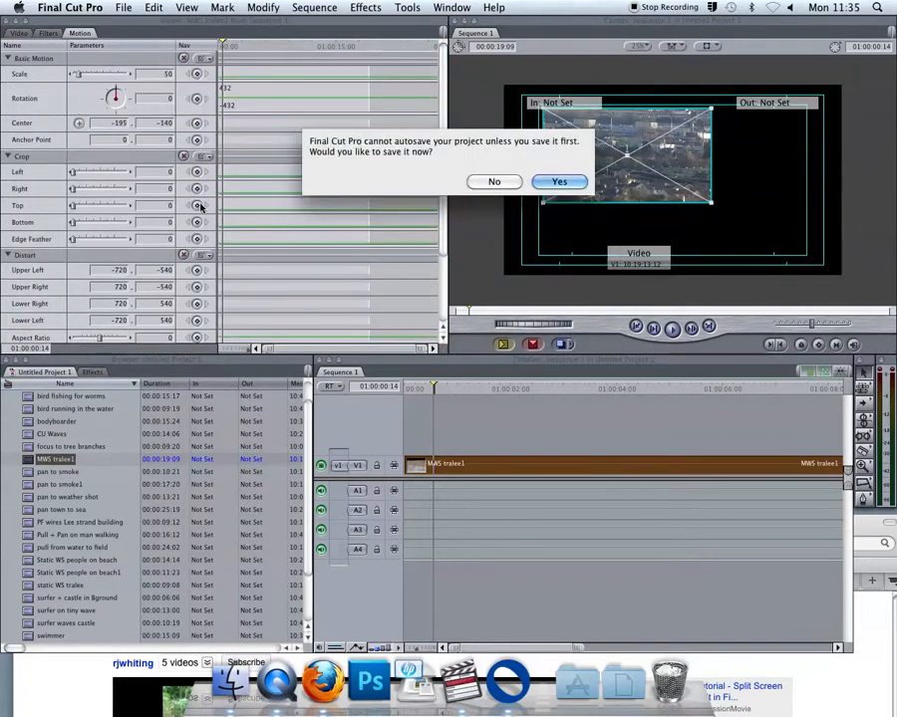
click(495, 181)
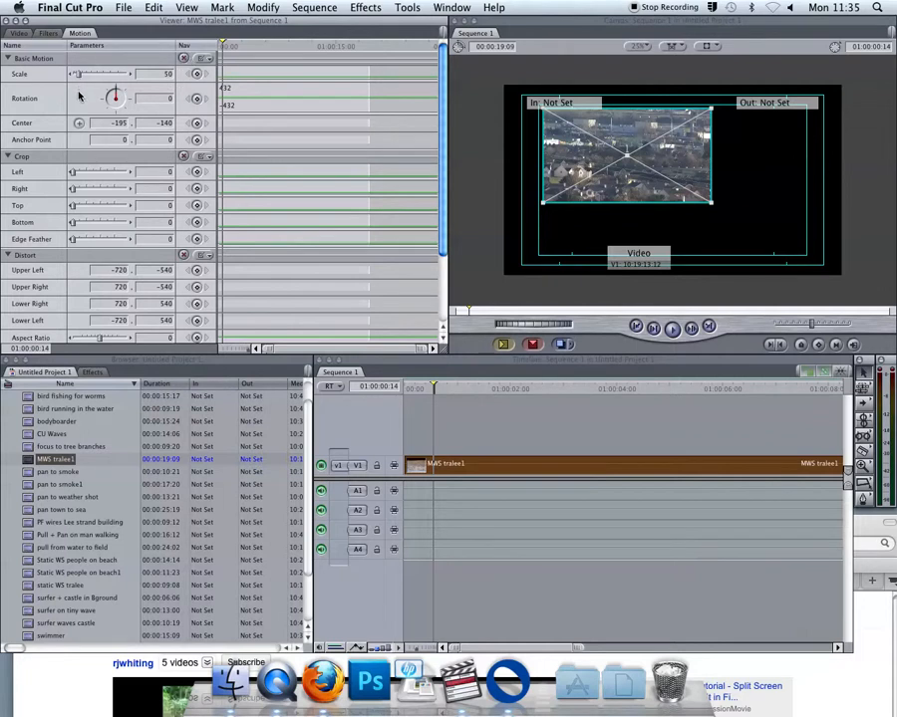
click(184, 59)
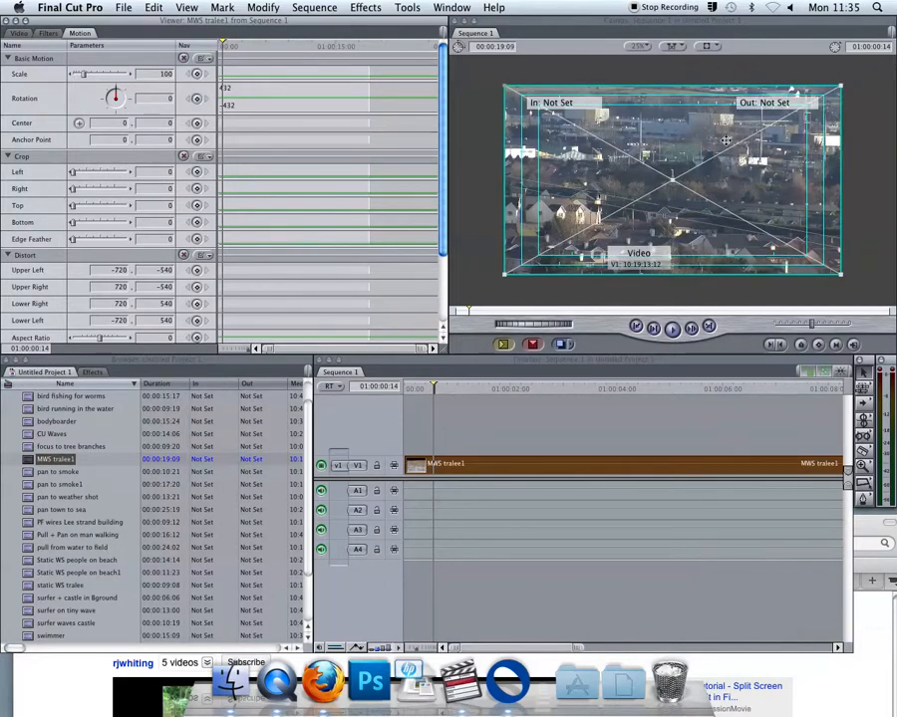
Try a bottom crop of 12, move the playhead to 01:00:00:08, and reset the clip's Crop parameters
scroll(156, 226, up, 10)
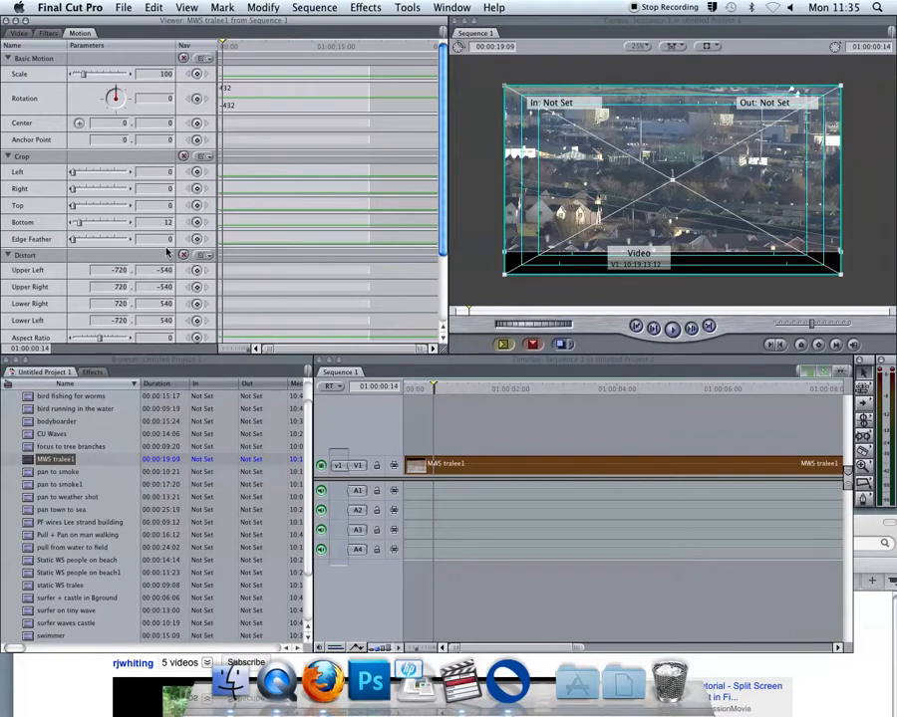
scroll(555, 193, up, 5)
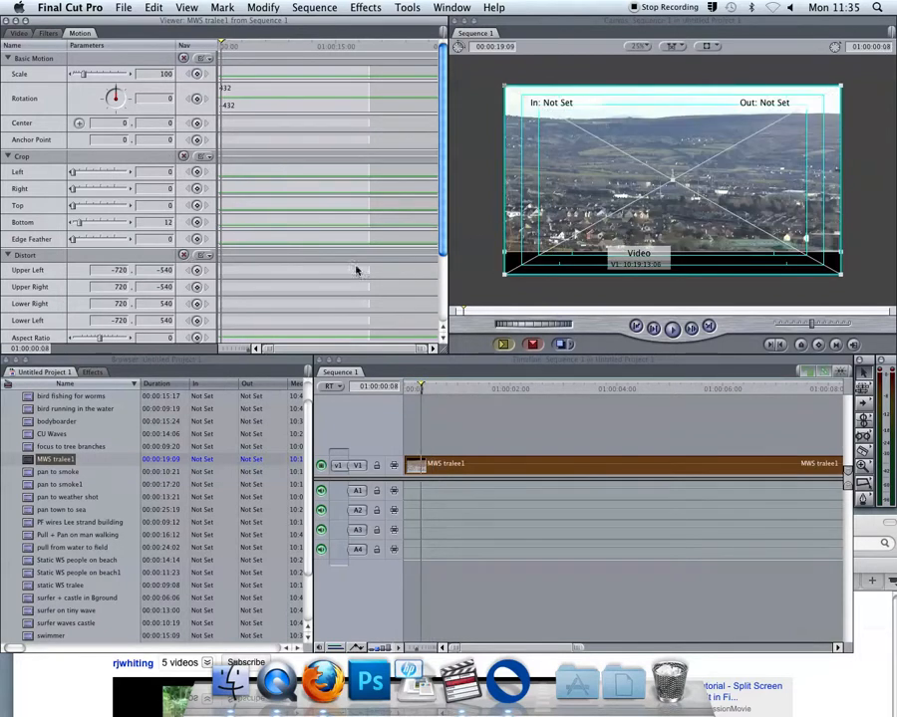
click(182, 157)
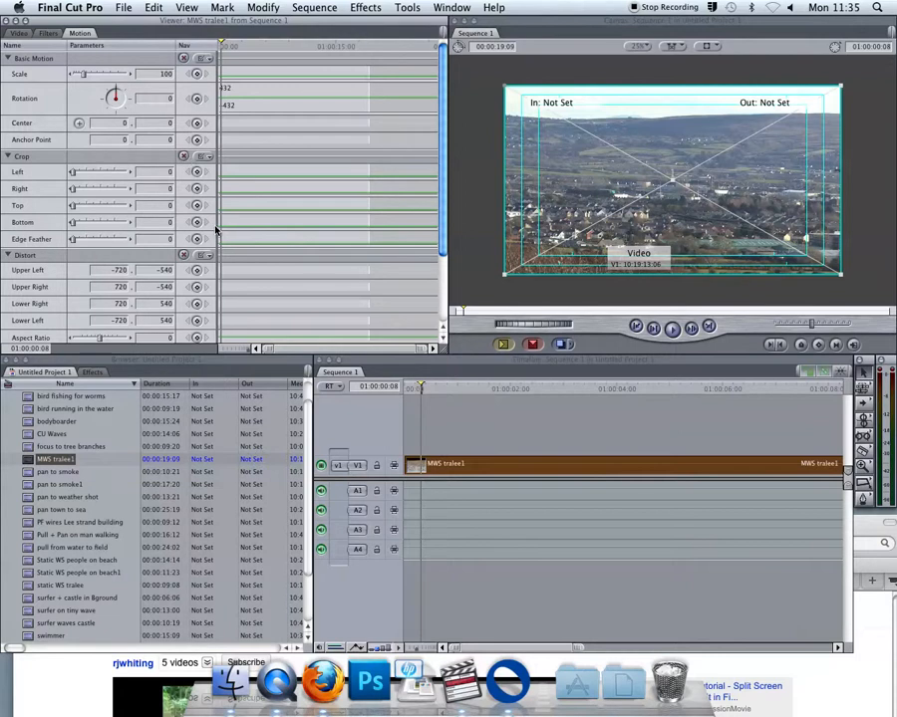
Crop the clip's bottom edge by about 20
scroll(168, 228, up, 6)
scroll(168, 229, down, 7)
scroll(165, 224, up, 4)
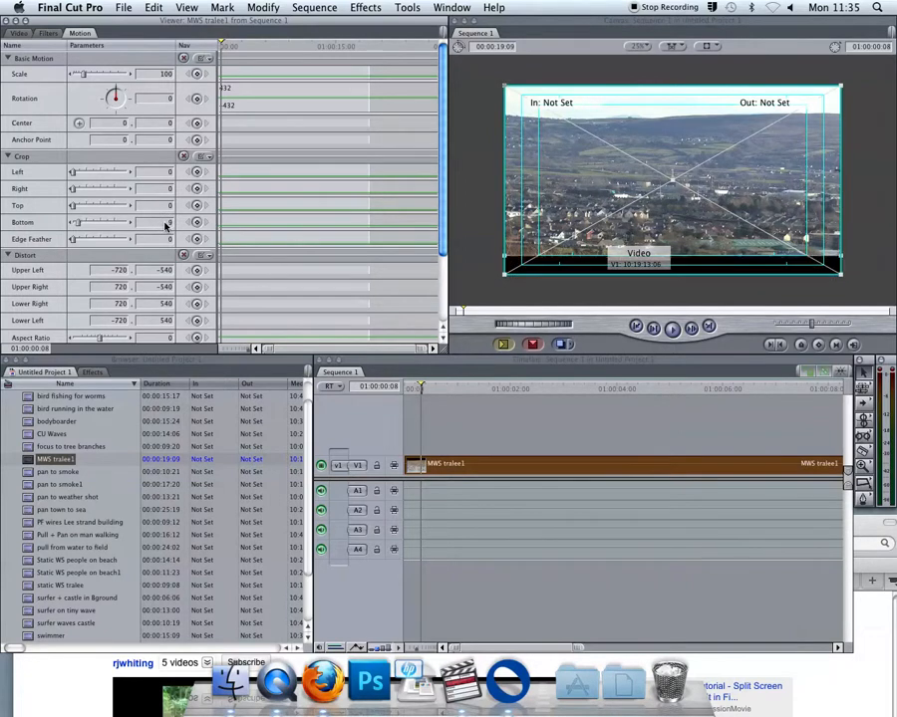
scroll(165, 225, up, 10)
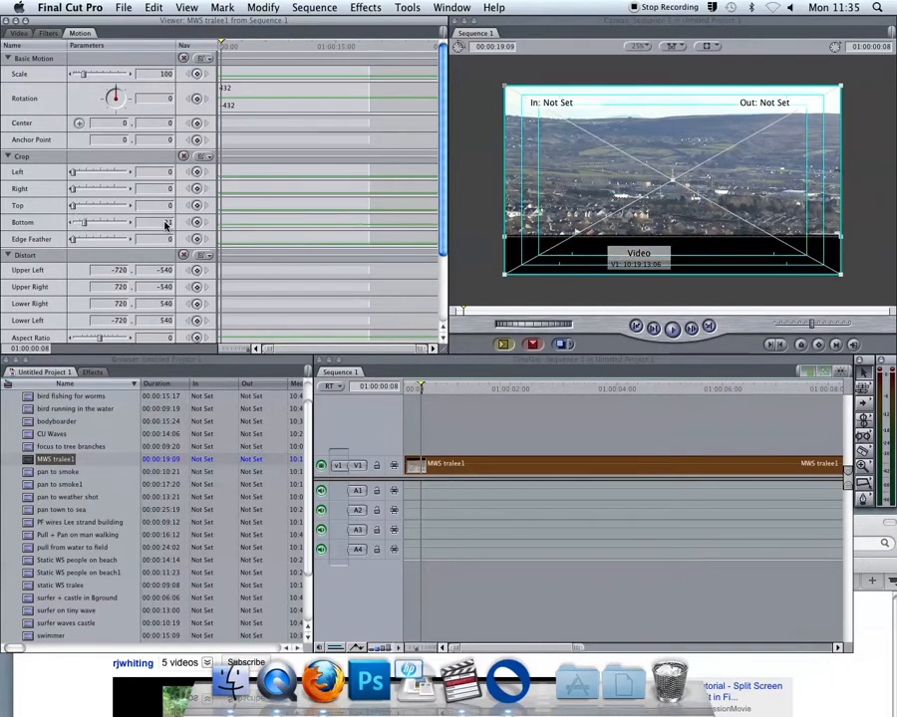
Return the clip's Bottom crop to 0 and load the MWS tralee1 source clip into the viewer
scroll(166, 225, down, 12)
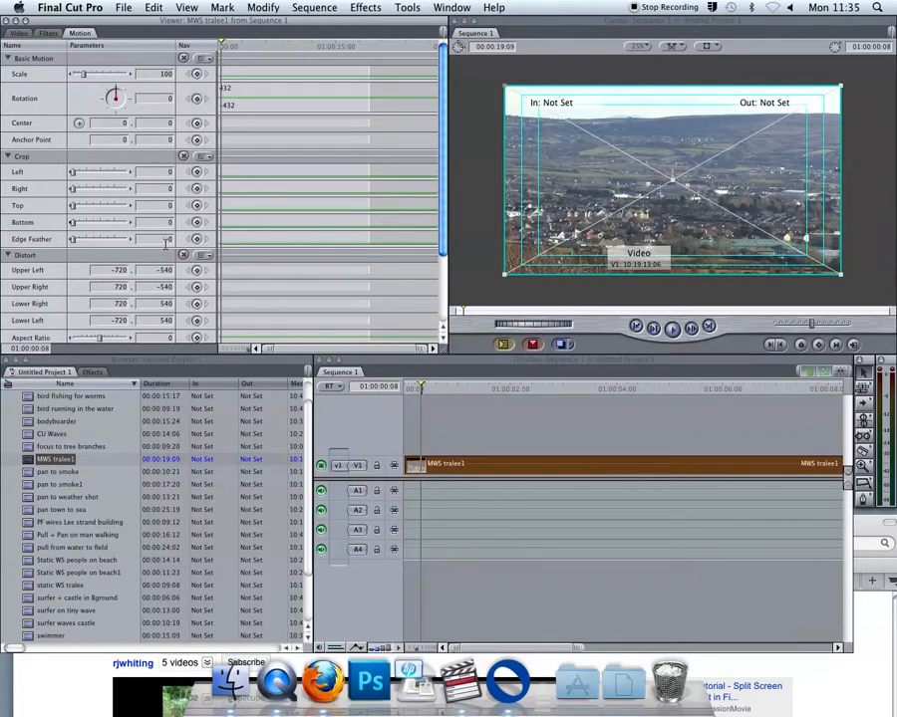
double_click(32, 460)
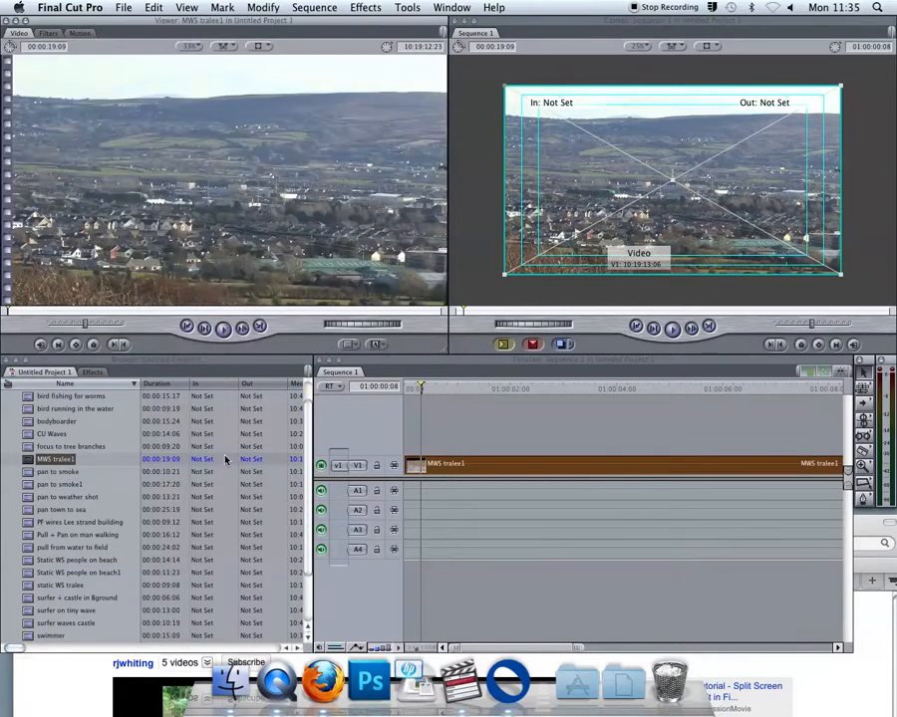
Play the sequence from its start to review the restored clip, stopping at 01:00:01:14
click(406, 389)
key(space)
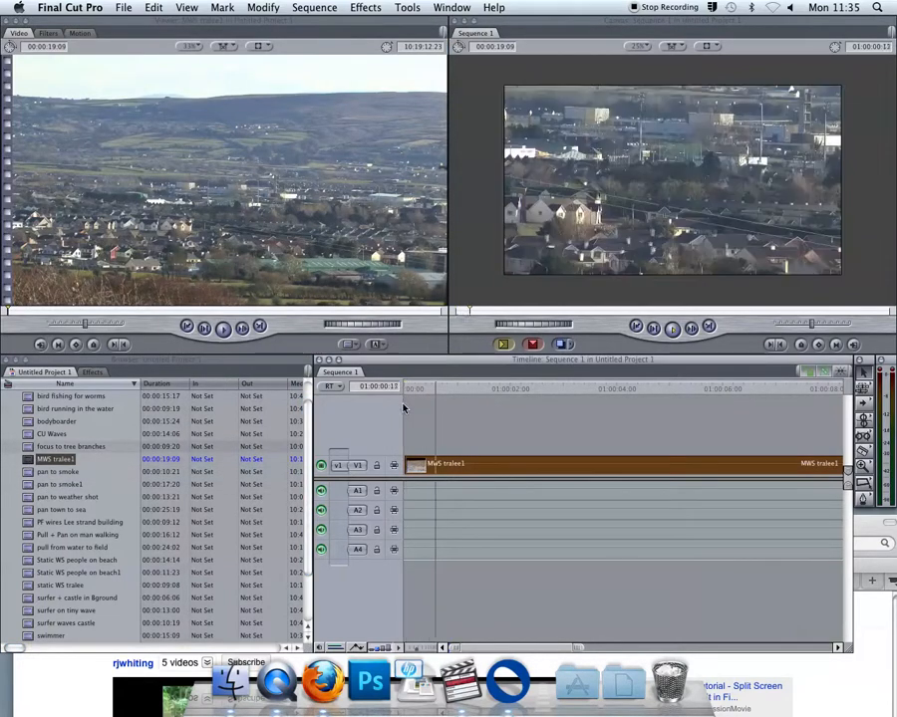
click(405, 466)
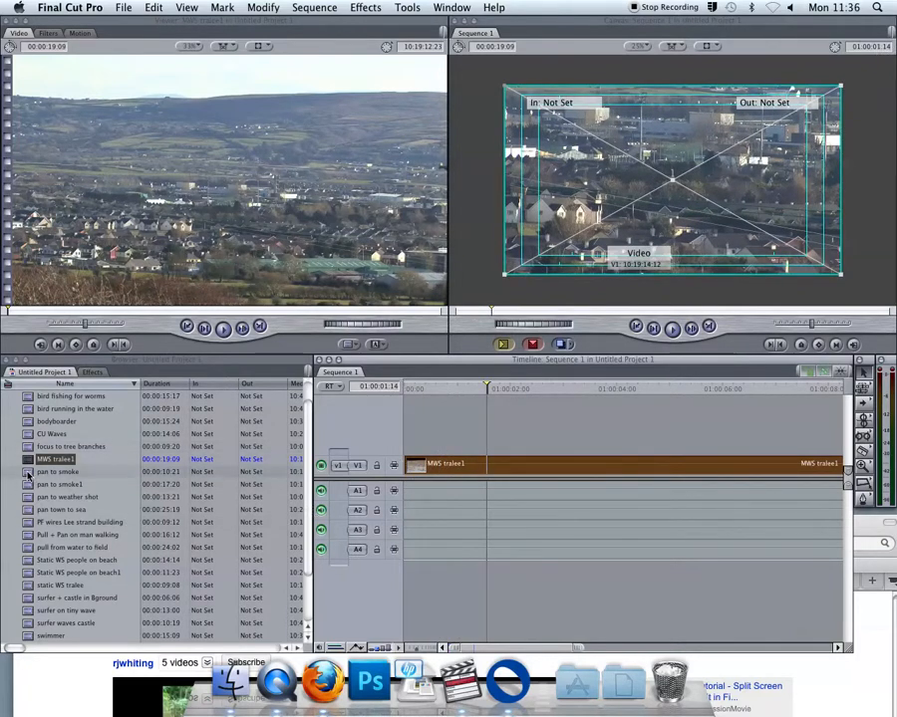
Add a V2 track targeted for video and place the pan to weather shot clip on it at the sequence start
drag(28, 474, 453, 455)
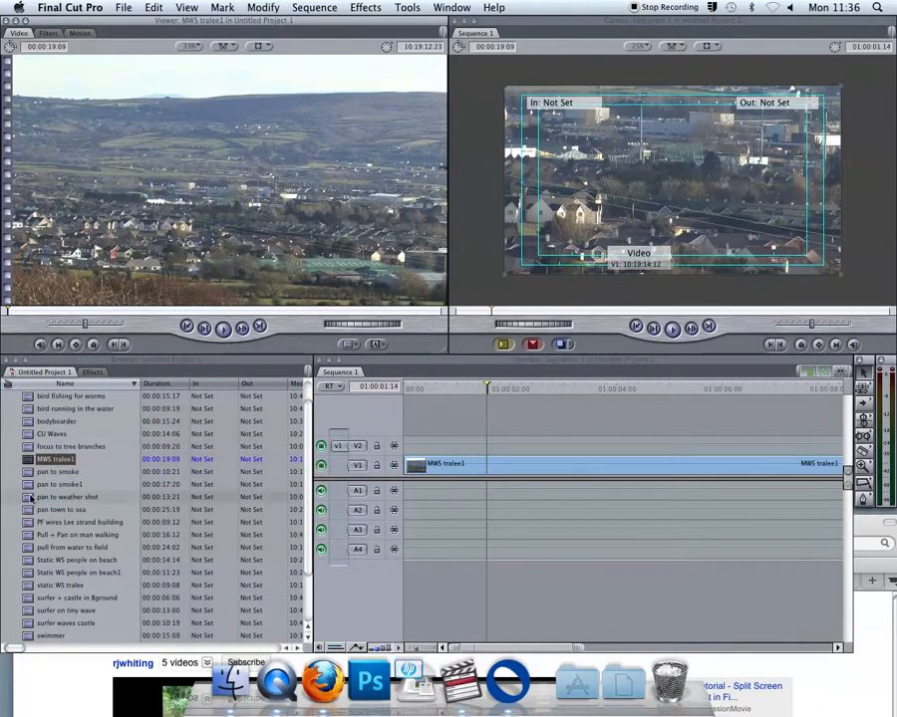
double_click(31, 498)
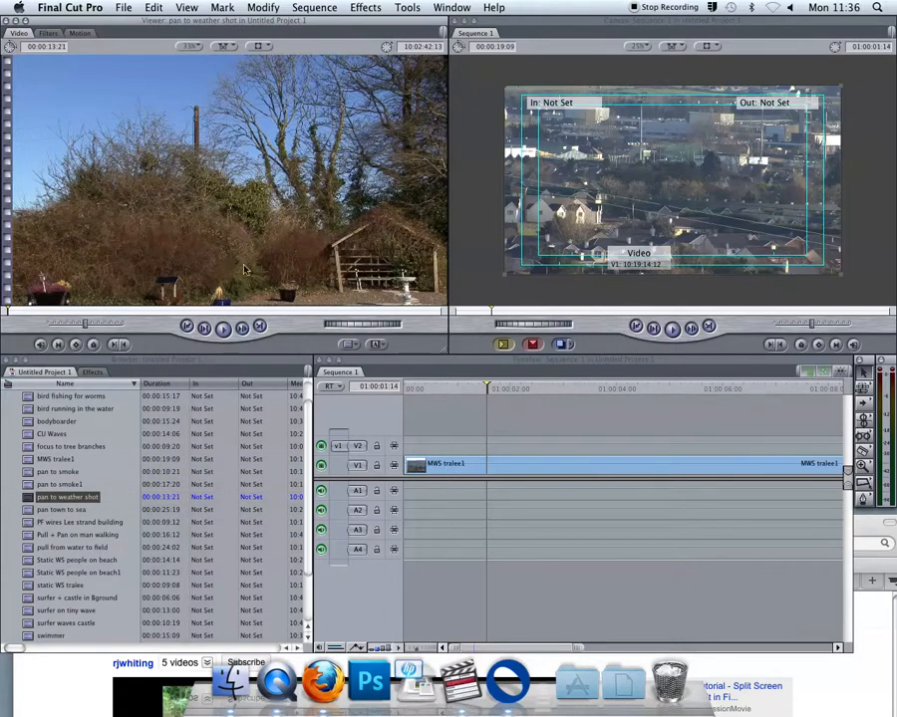
click(533, 345)
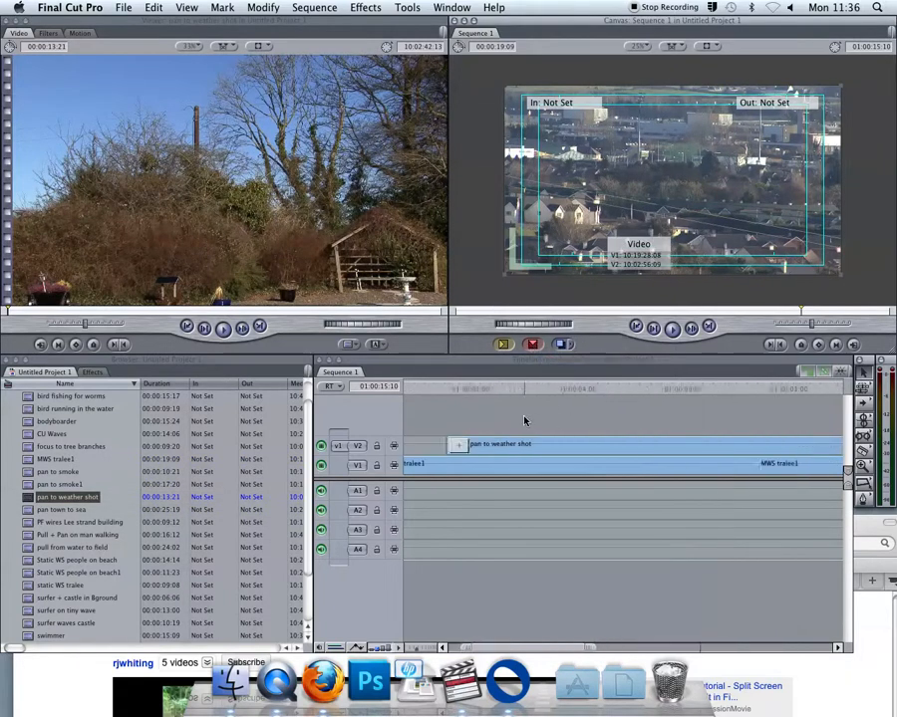
drag(516, 445, 424, 430)
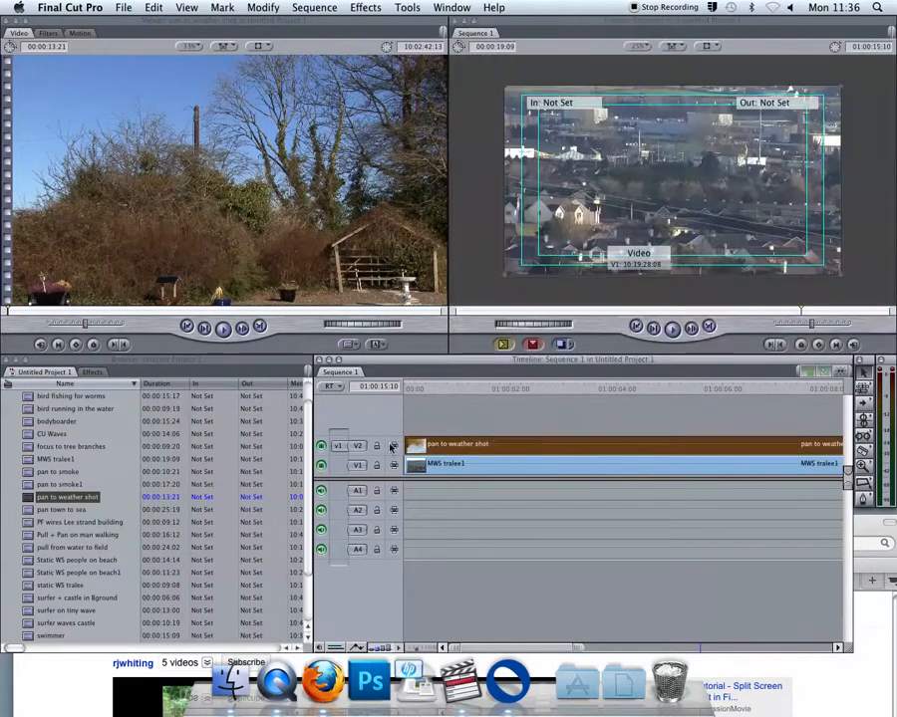
Add two more empty video tracks, V3 and V4, above the existing ones
right_click(420, 428)
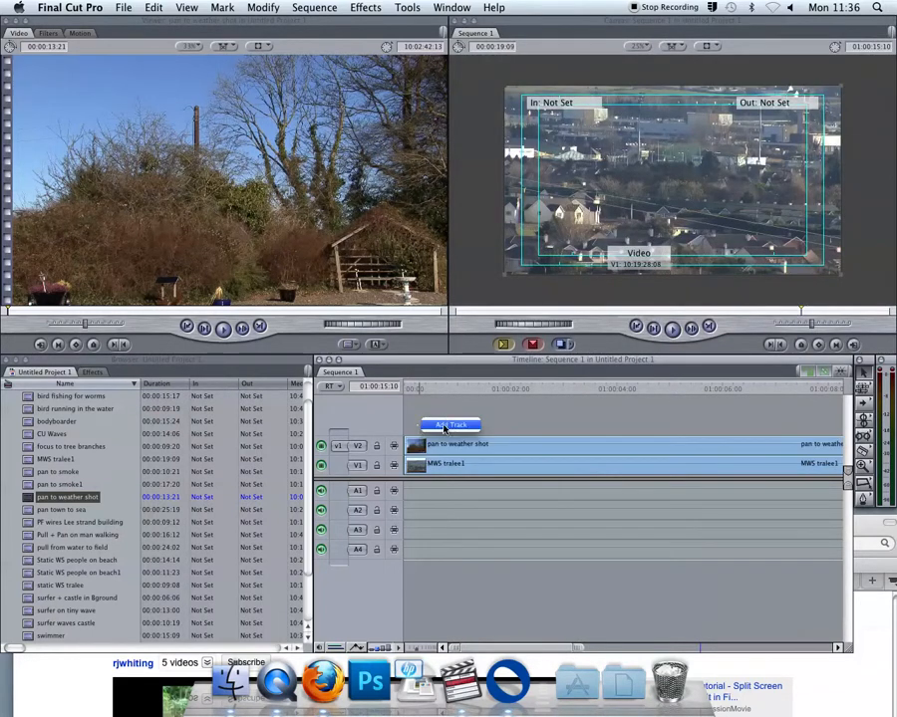
click(441, 426)
right_click(422, 405)
click(444, 407)
Target track V3 and overwrite the Pull + Pan on man walking clip onto it at the sequence start
click(357, 427)
double_click(69, 535)
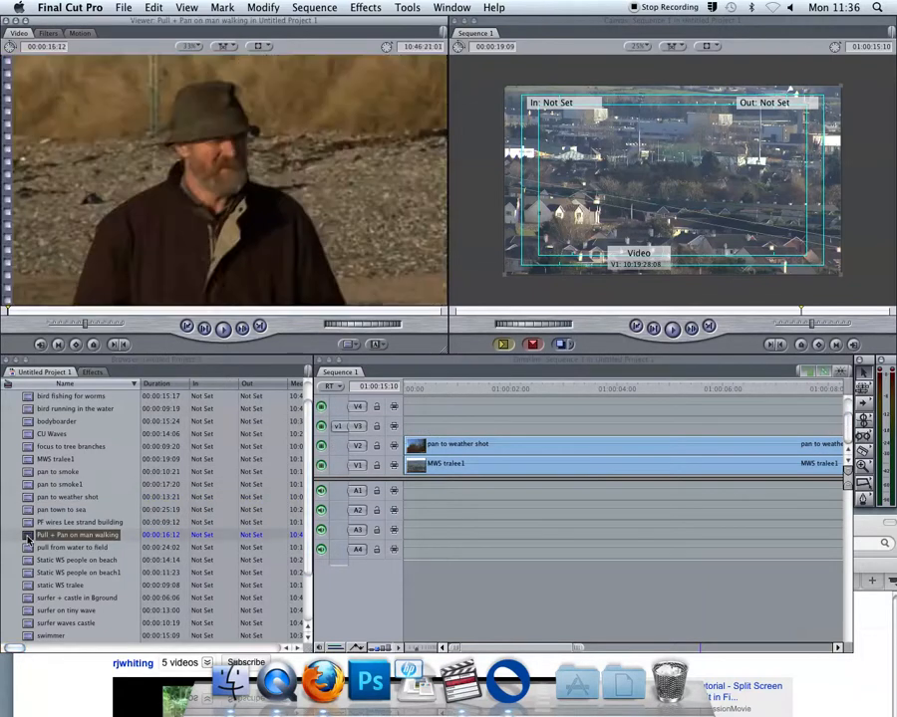
click(518, 362)
key(Home)
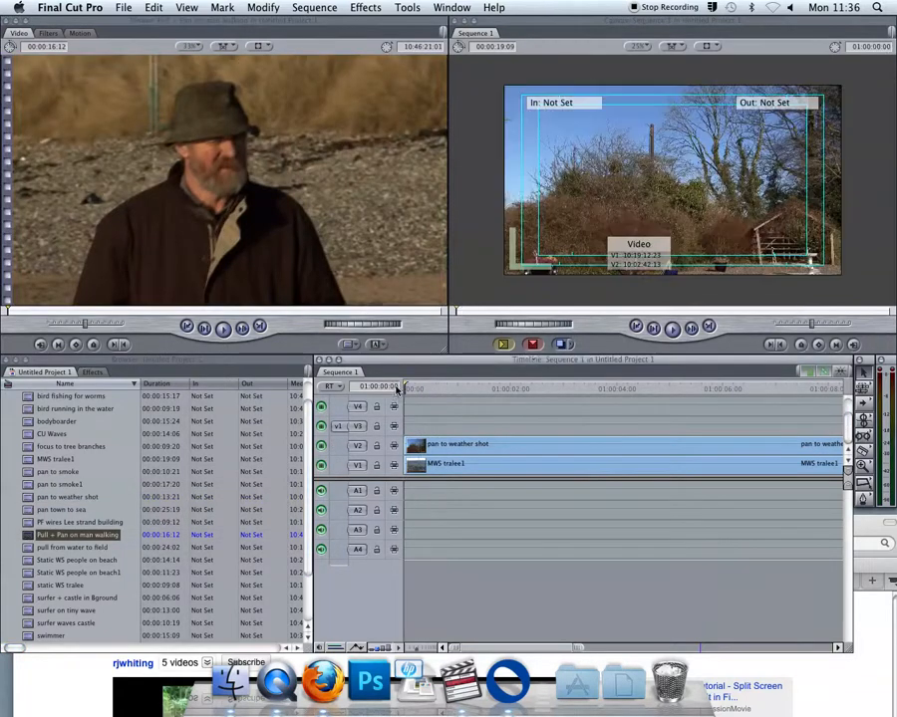
click(533, 345)
key(shift+z)
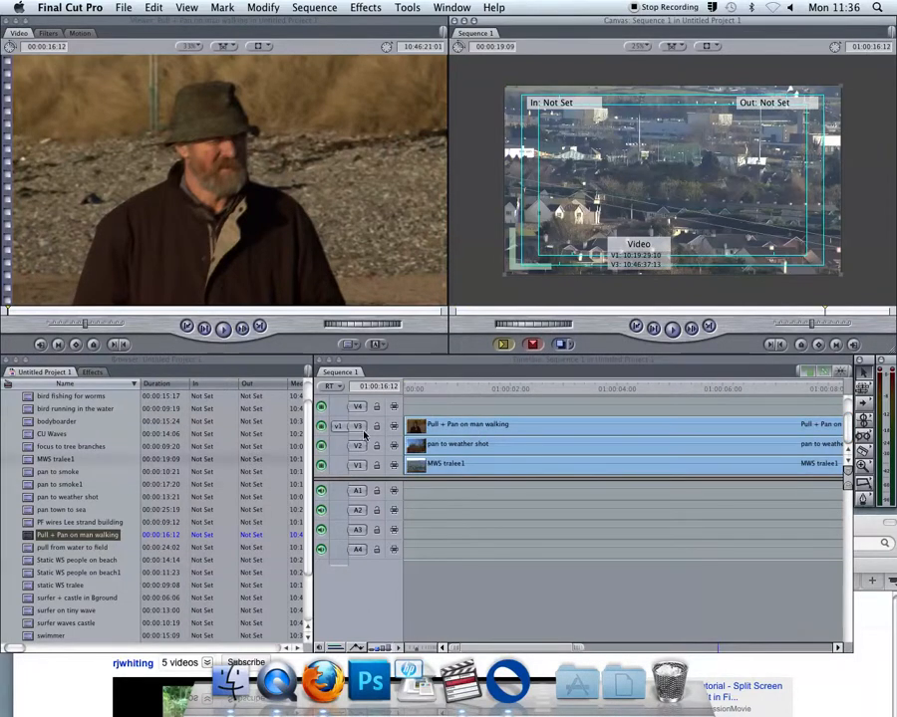
key(super+equal)
Overwrite the surfer + castle in Bground clip onto track V4 at the sequence start
key(Home)
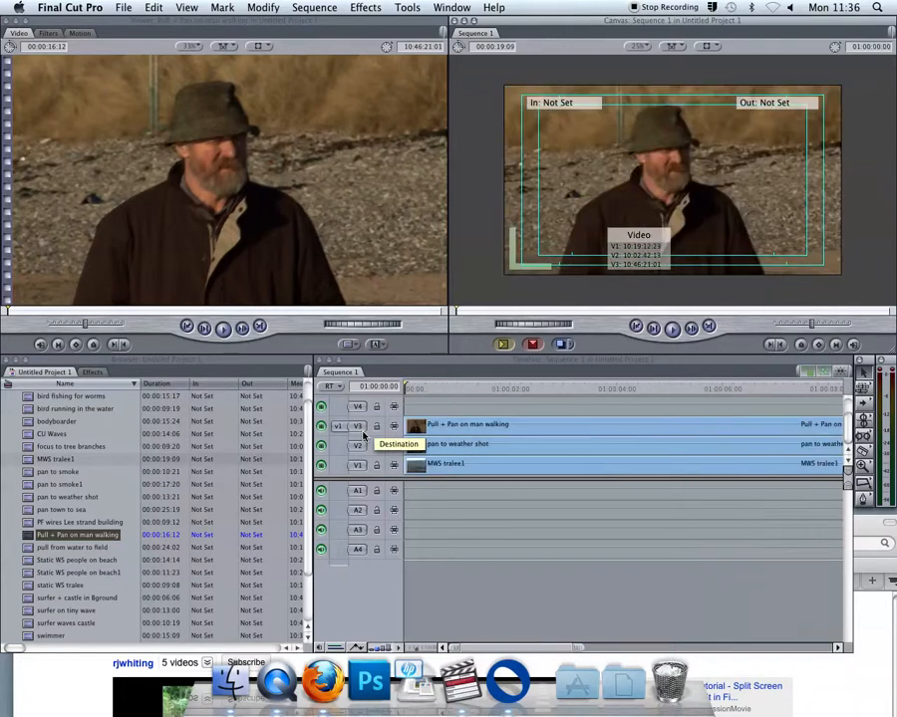
click(27, 599)
double_click(27, 601)
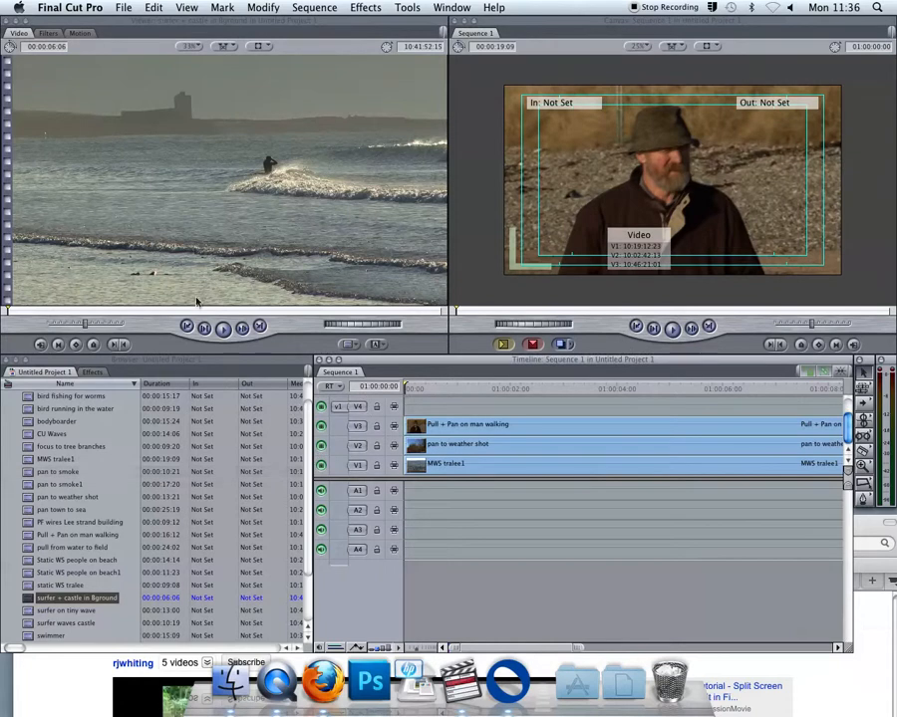
drag(241, 200, 762, 146)
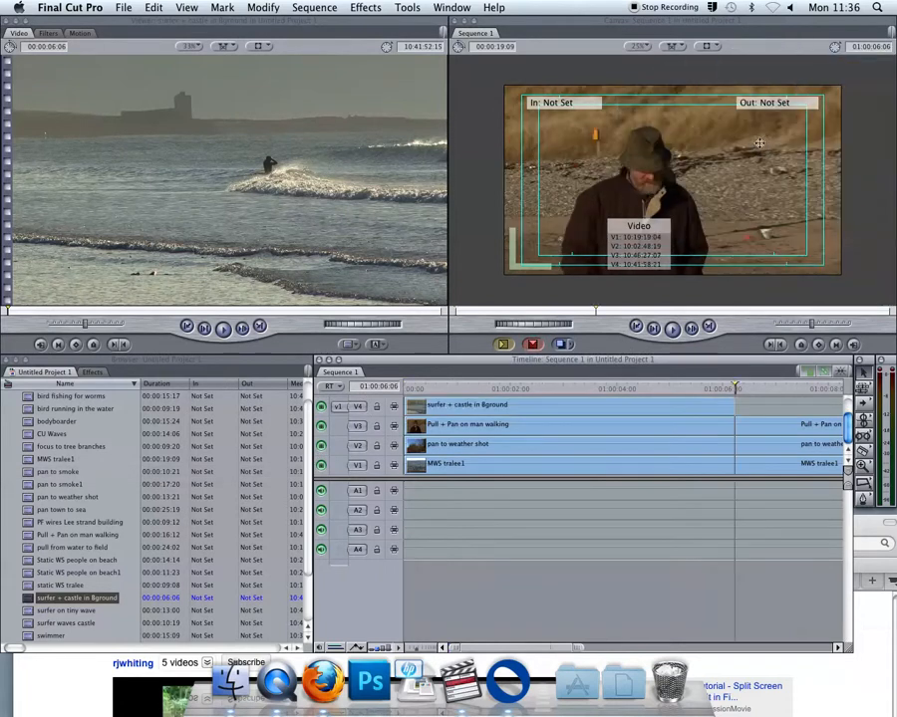
Move the playhead to 01:00:01:16 and enlarge the timeline's video track area to show all four tracks
click(507, 390)
drag(509, 390, 492, 390)
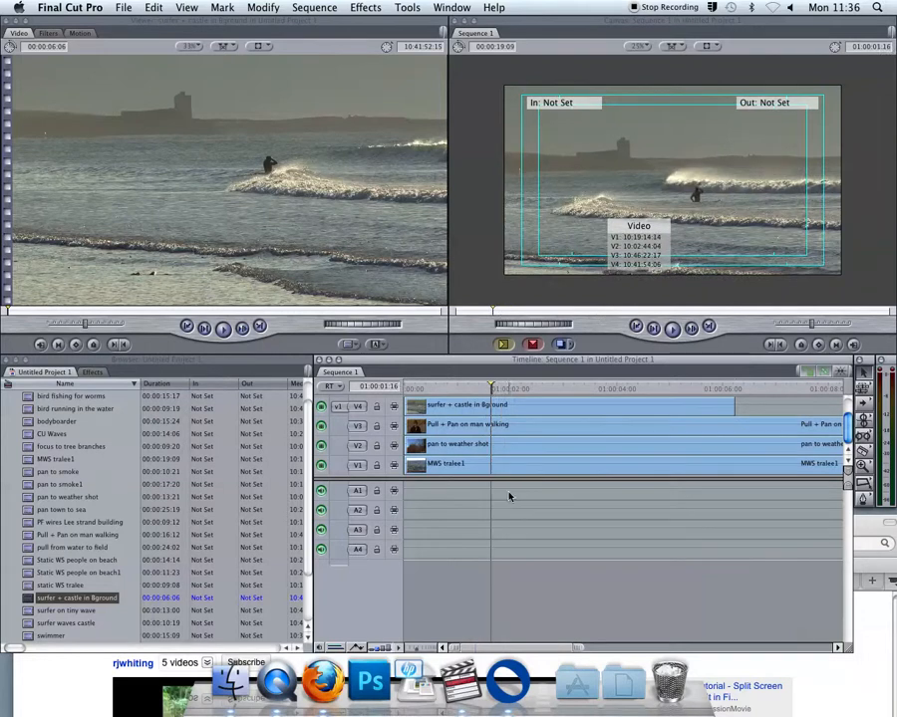
drag(501, 481, 501, 567)
Shrink the surfer + castle in Bground clip into the canvas's upper-left quarter, setting its Scale to 50 and Center to -360, -270
click(473, 491)
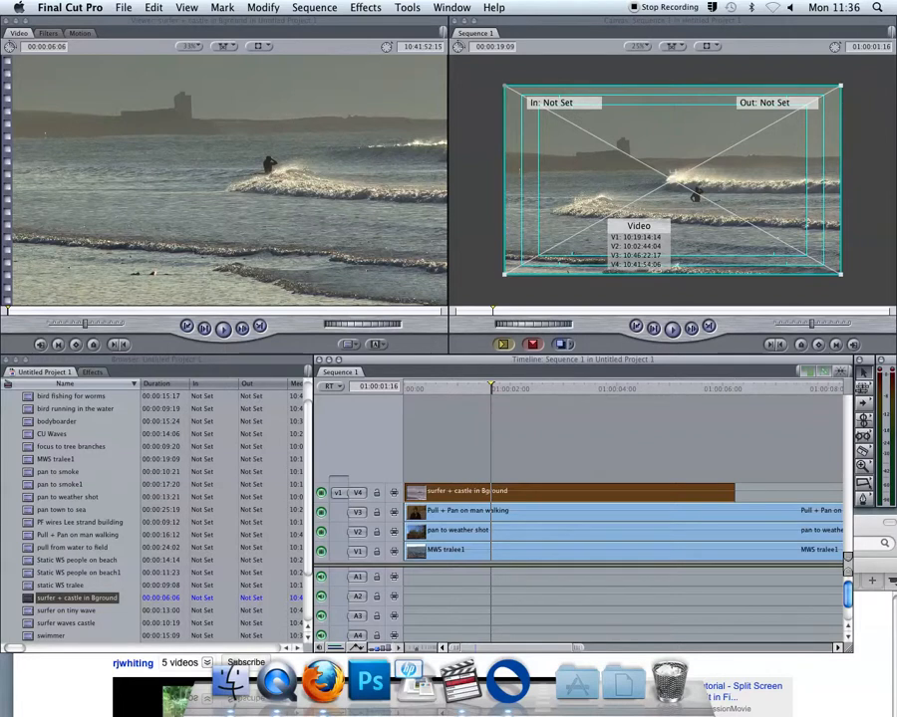
drag(510, 267, 575, 221)
drag(605, 174, 540, 133)
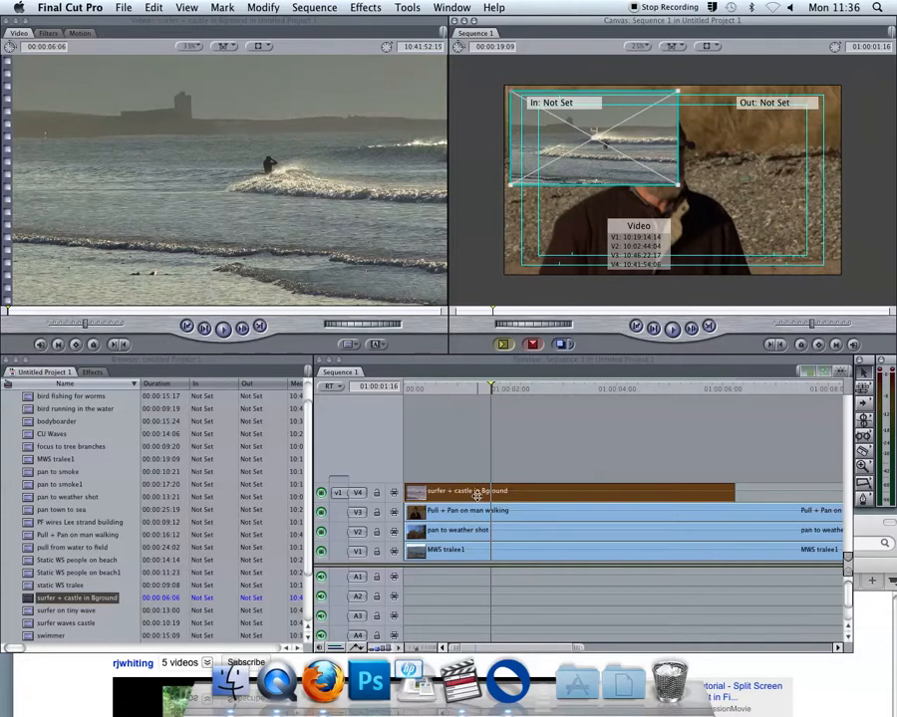
double_click(523, 490)
click(77, 34)
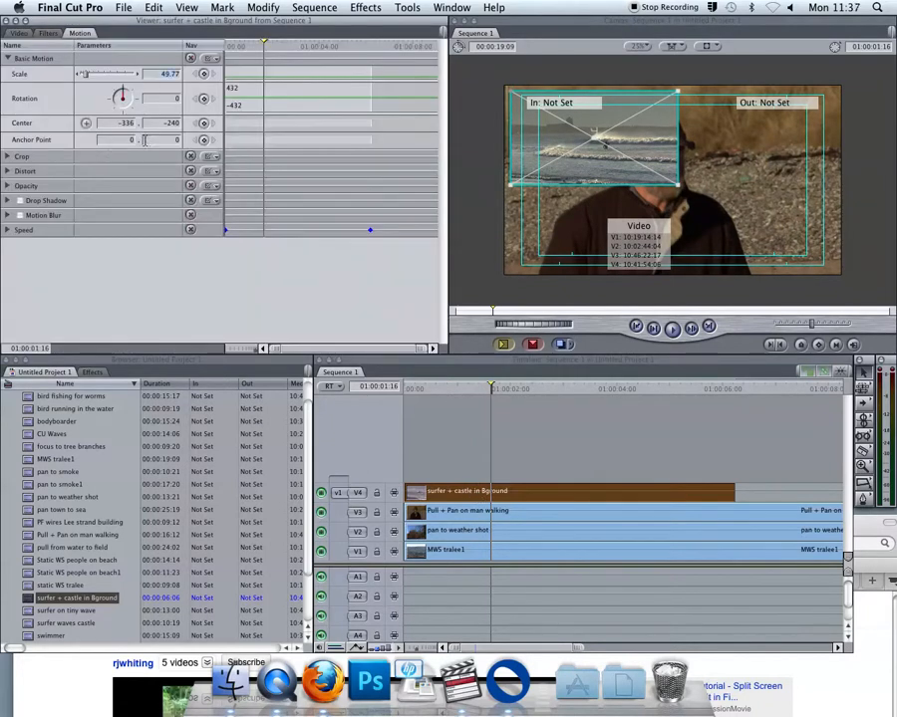
text(50)
key(Return)
drag(549, 135, 544, 129)
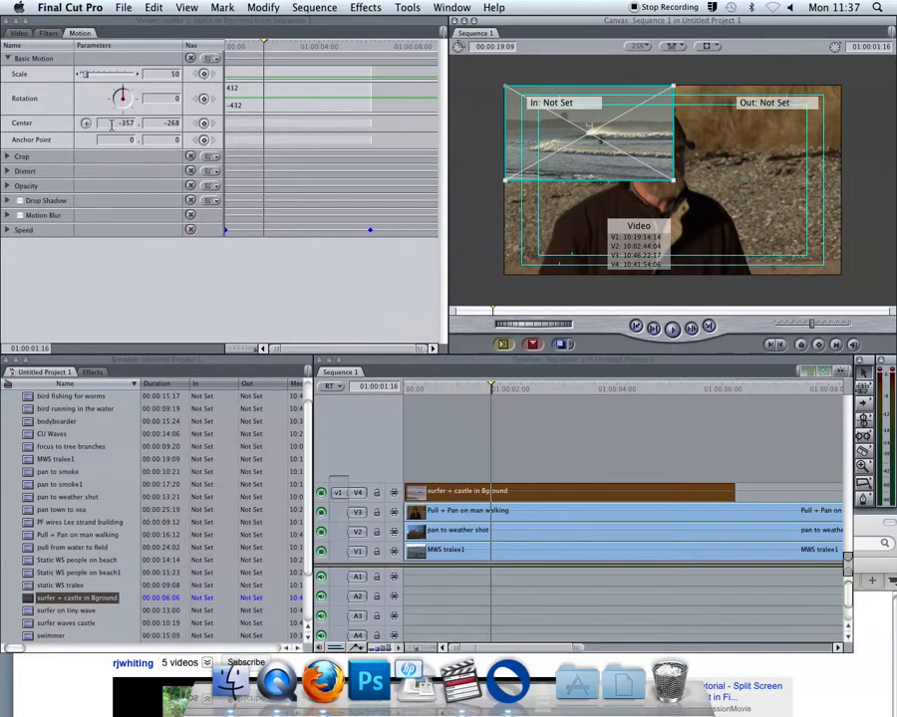
click(112, 123)
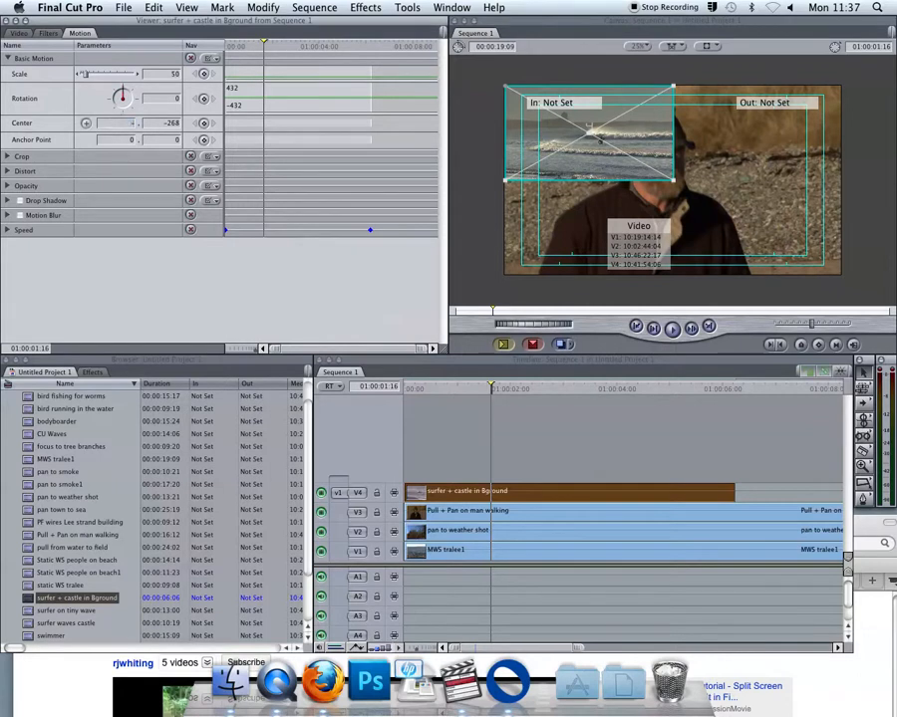
key(Return)
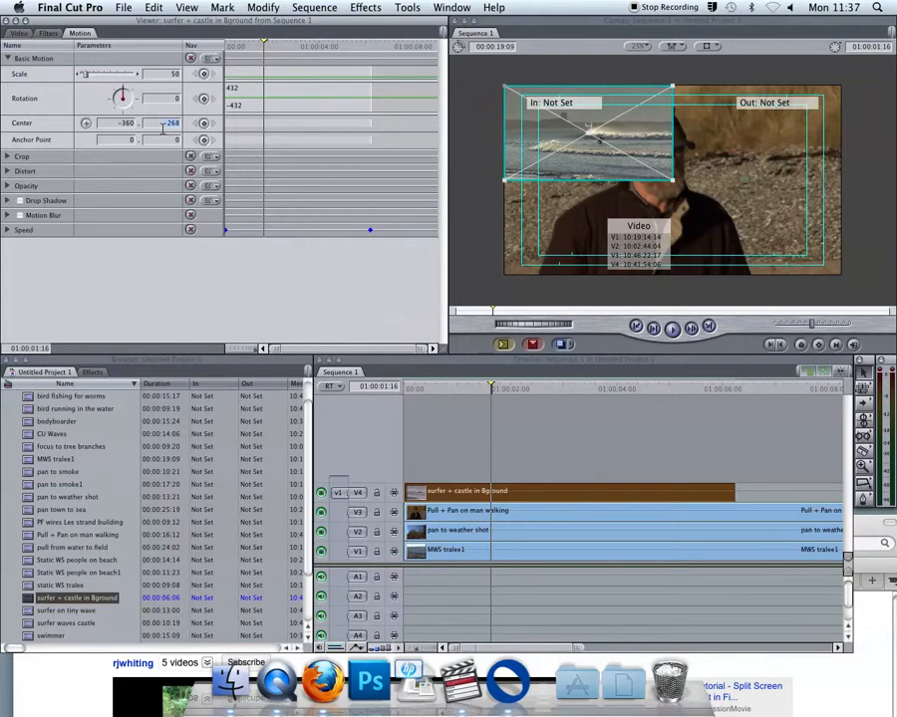
text(-)
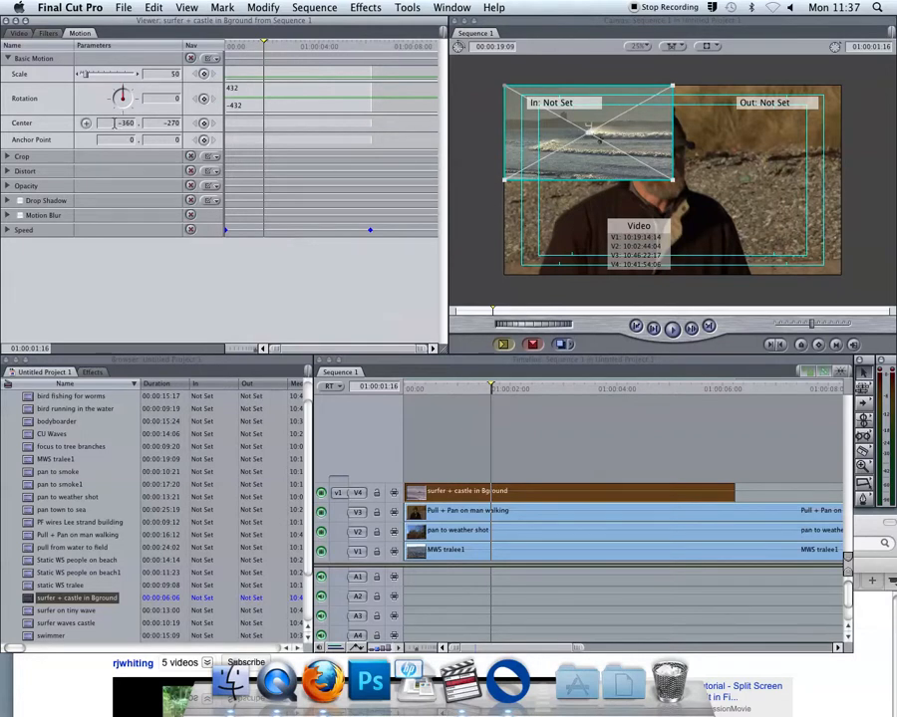
Place the Pull + Pan on man walking clip in the lower-right quarter with Center 360, 270 and Scale 50
click(511, 515)
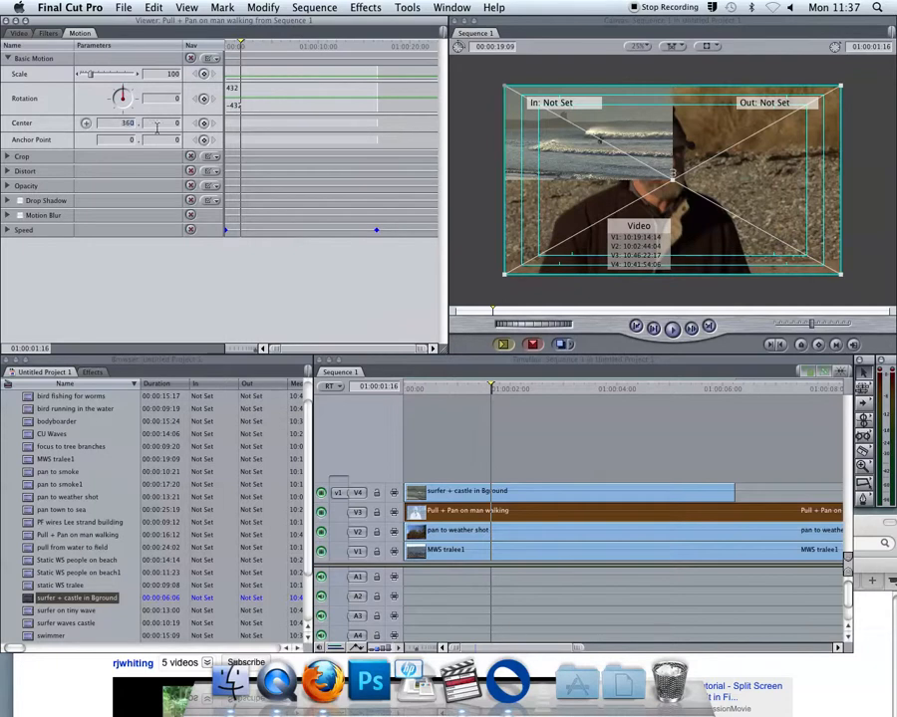
key(Return)
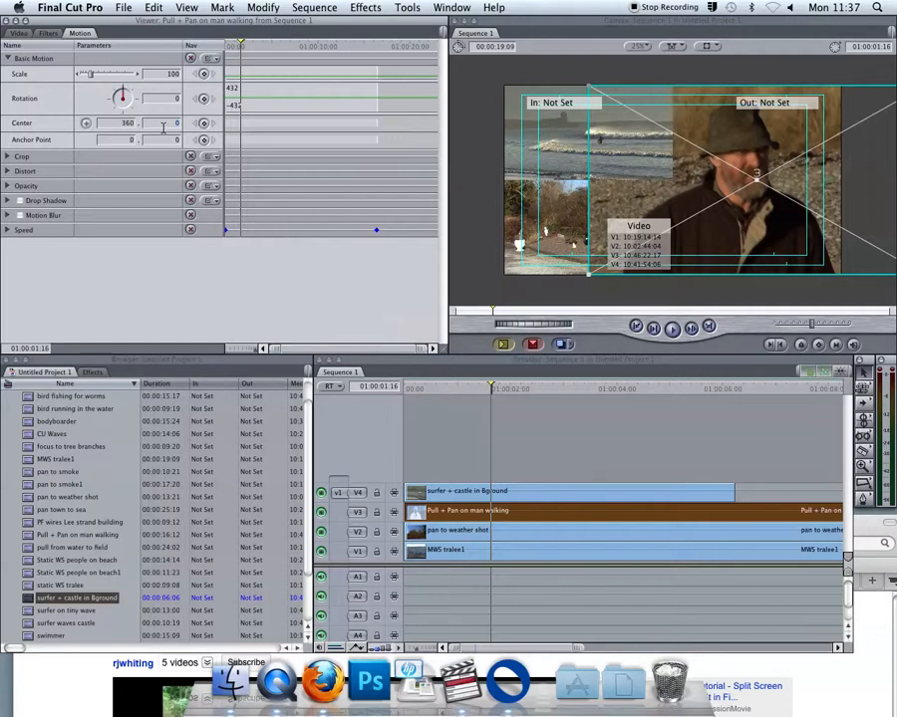
text(27)
key(Return)
click(159, 75)
text(50)
key(Return)
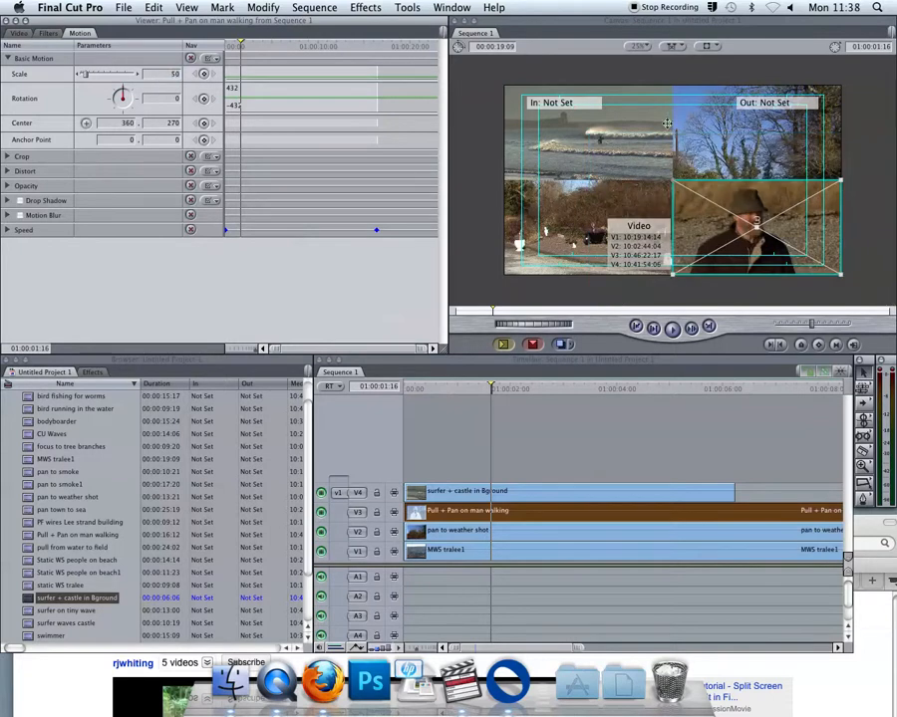
Place the pan to weather shot clip in the upper-right quarter with Center 360, -270 and Scale 50
click(504, 536)
double_click(504, 536)
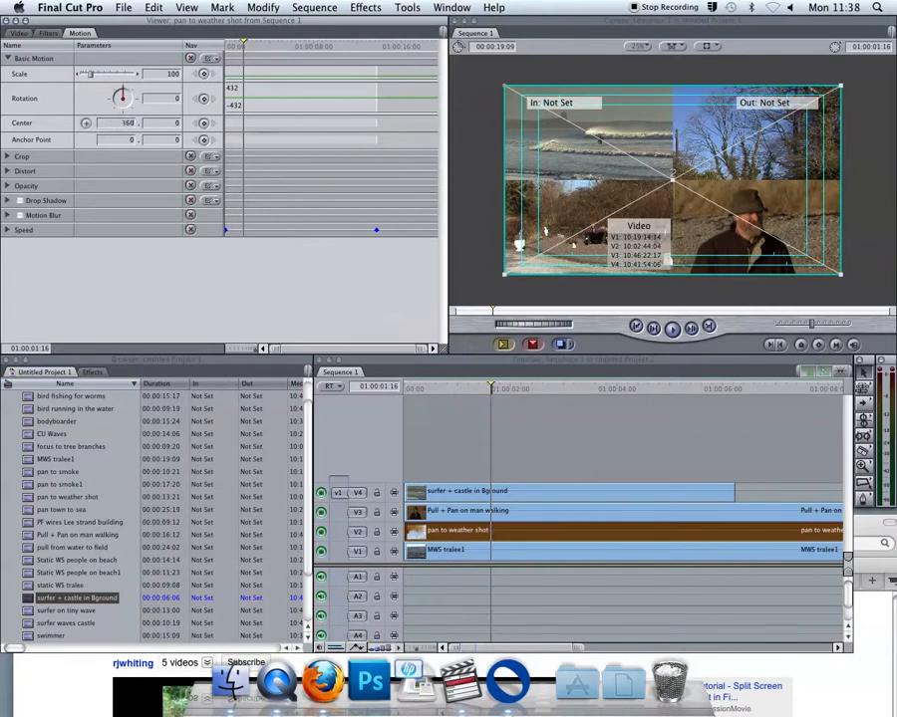
key(Return)
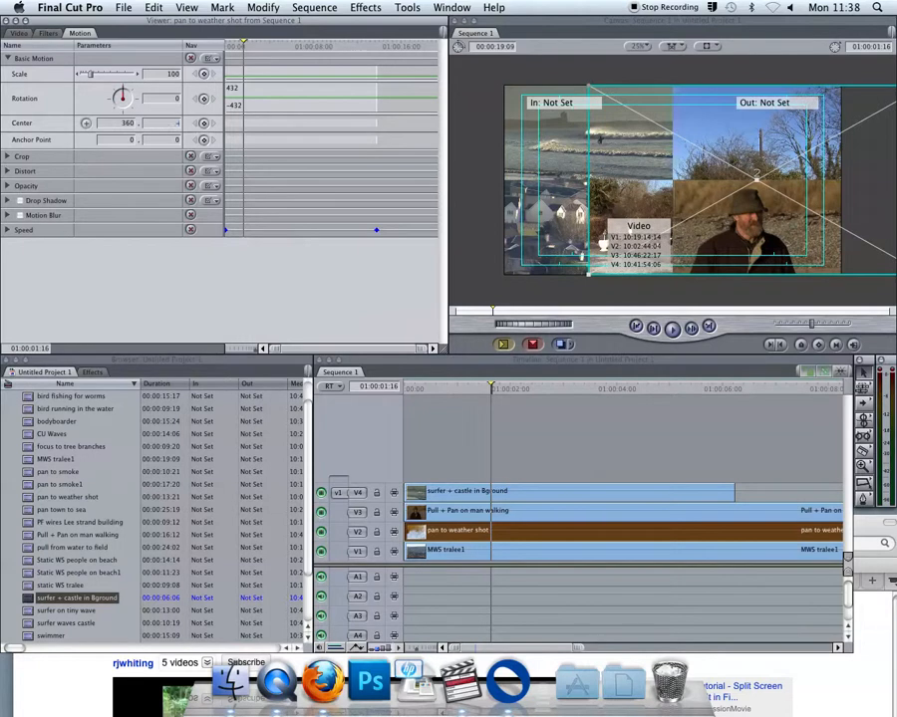
key(Return)
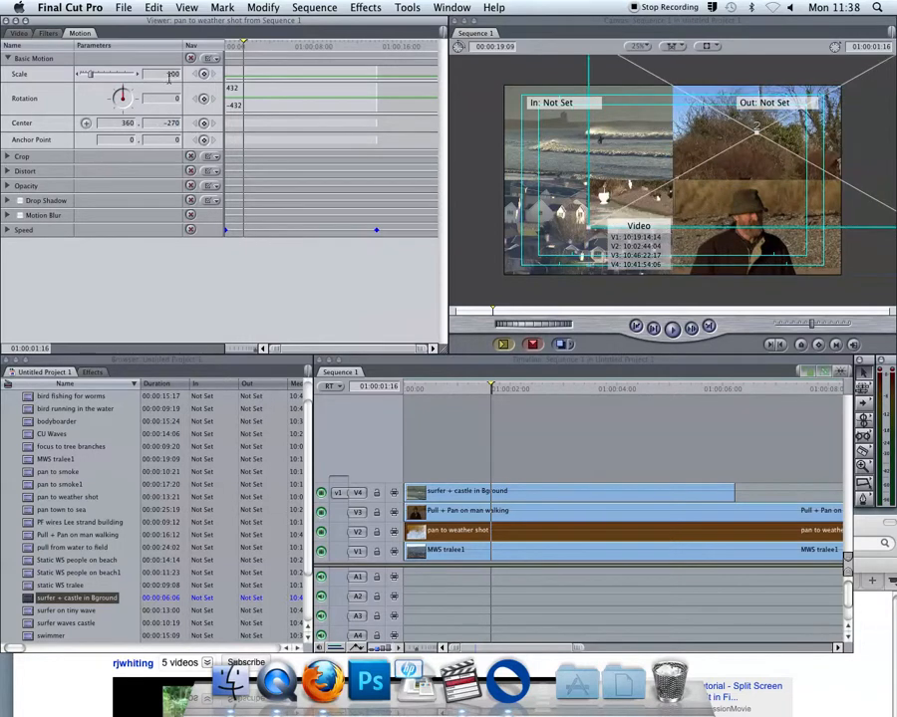
text(50)
key(Return)
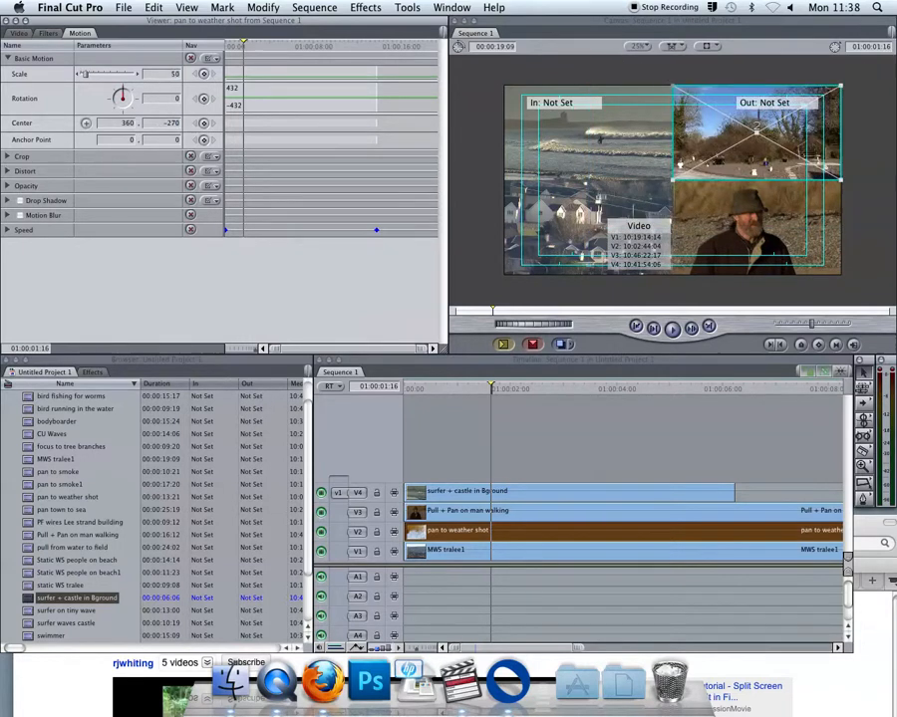
Place the MWS tralee1 clip on V1 in the lower-left quarter with Center -360, 270 and Scale 50
double_click(454, 553)
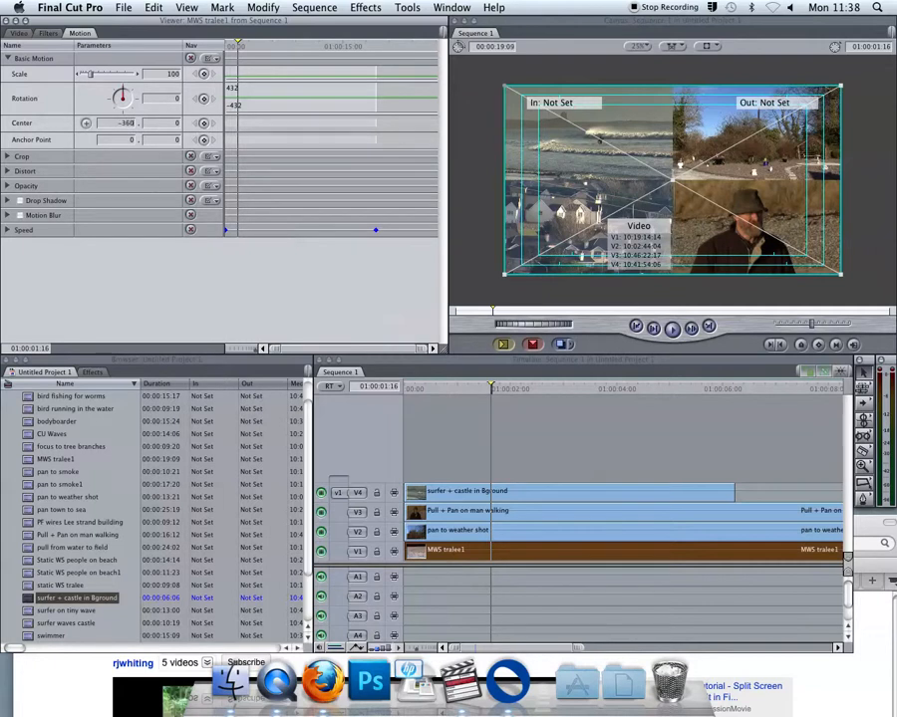
key(Return)
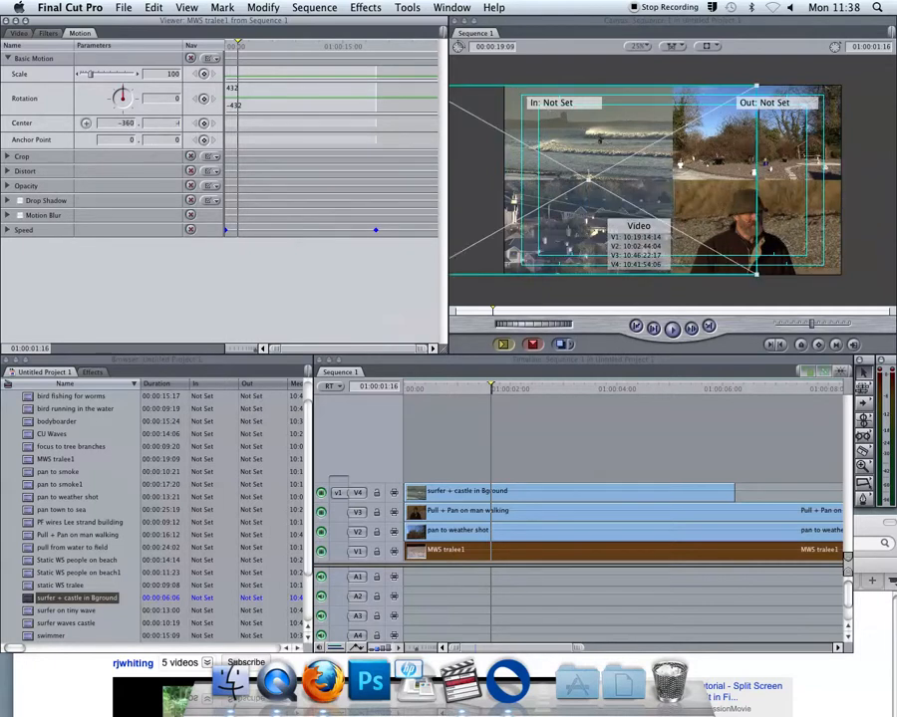
key(Return)
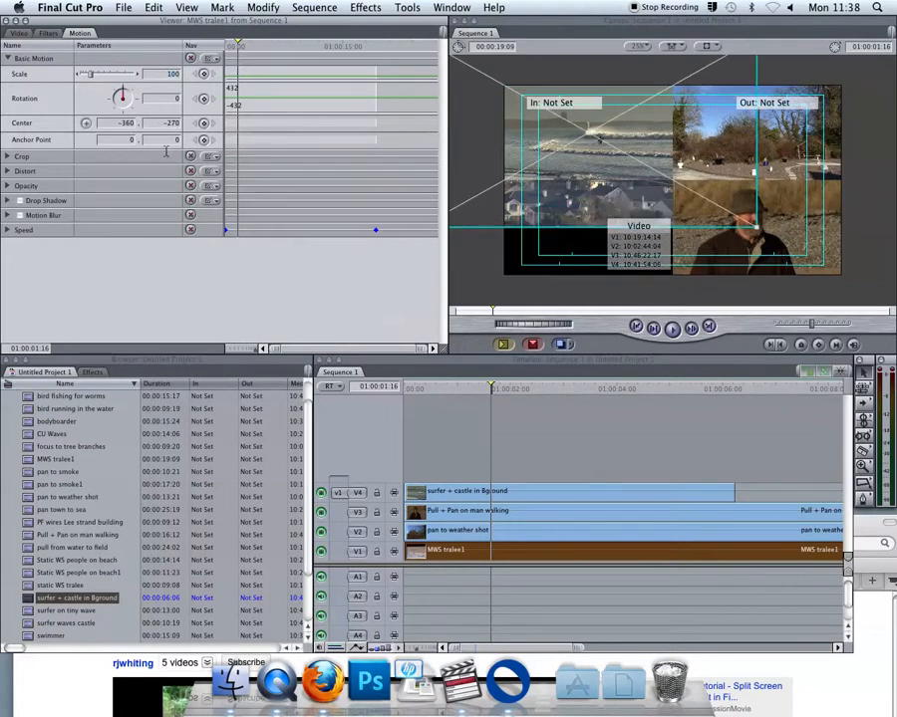
text(270)
key(Return)
text(50)
key(Return)
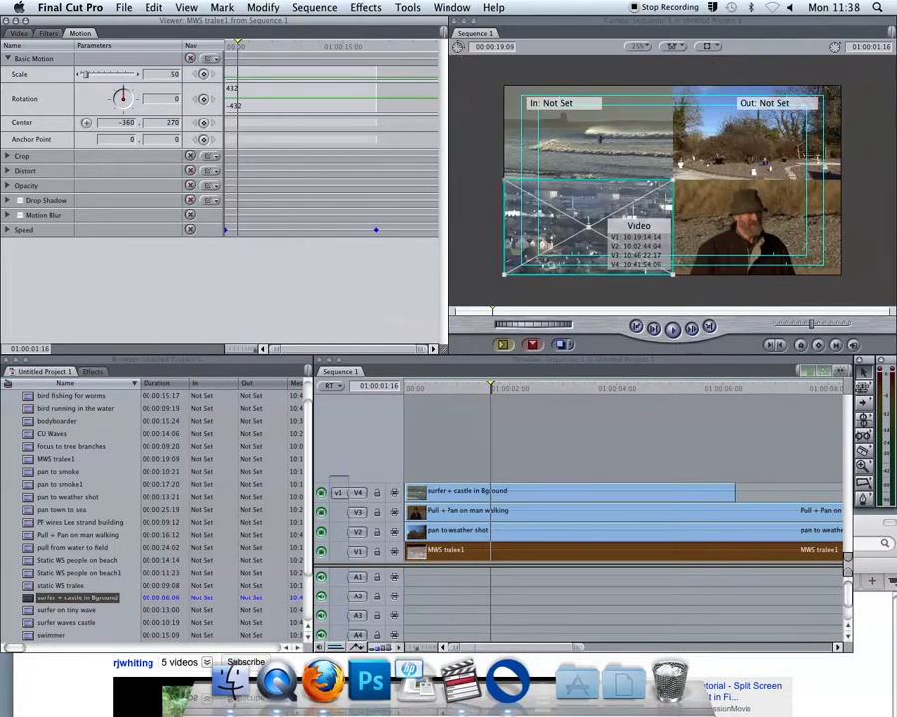
Play the sequence from near its start to review the four-way split screen
click(440, 395)
key(space)
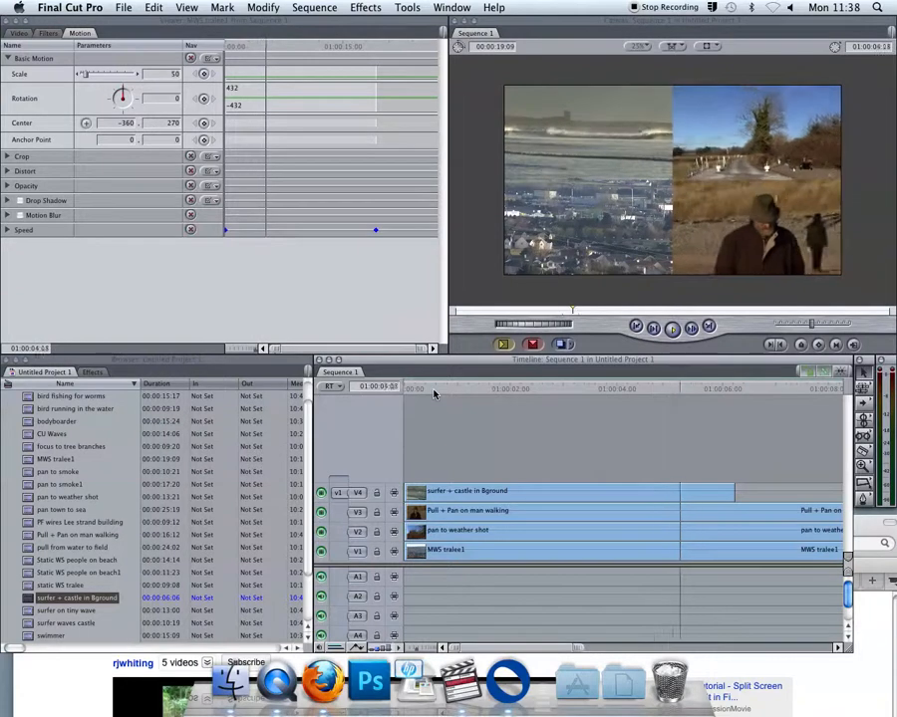
Cut all four stacked clips at 01:00:05:19 and delete everything after the cut
key(space)
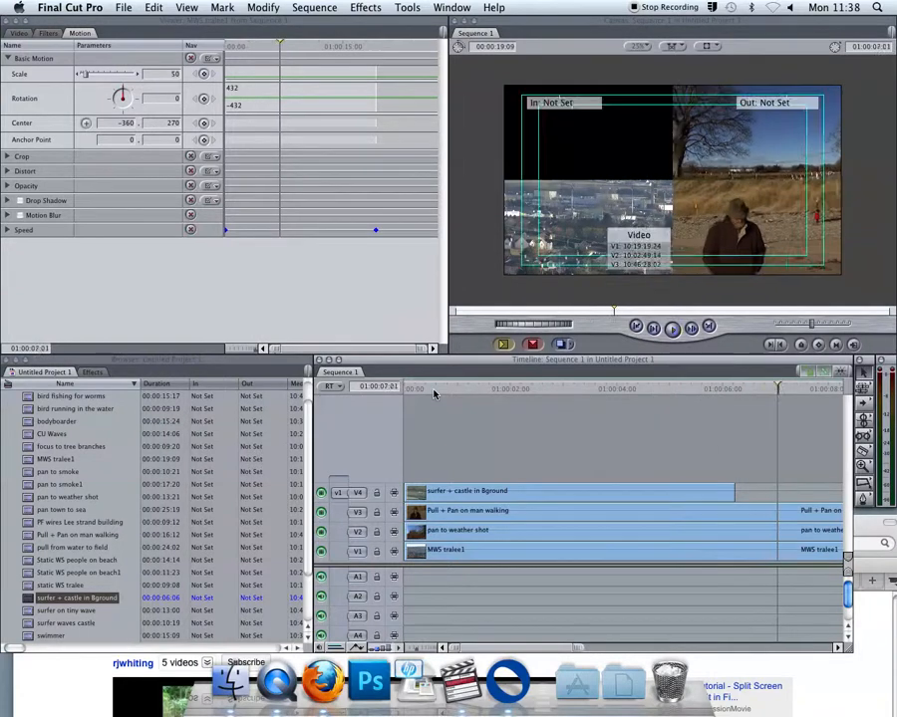
click(709, 389)
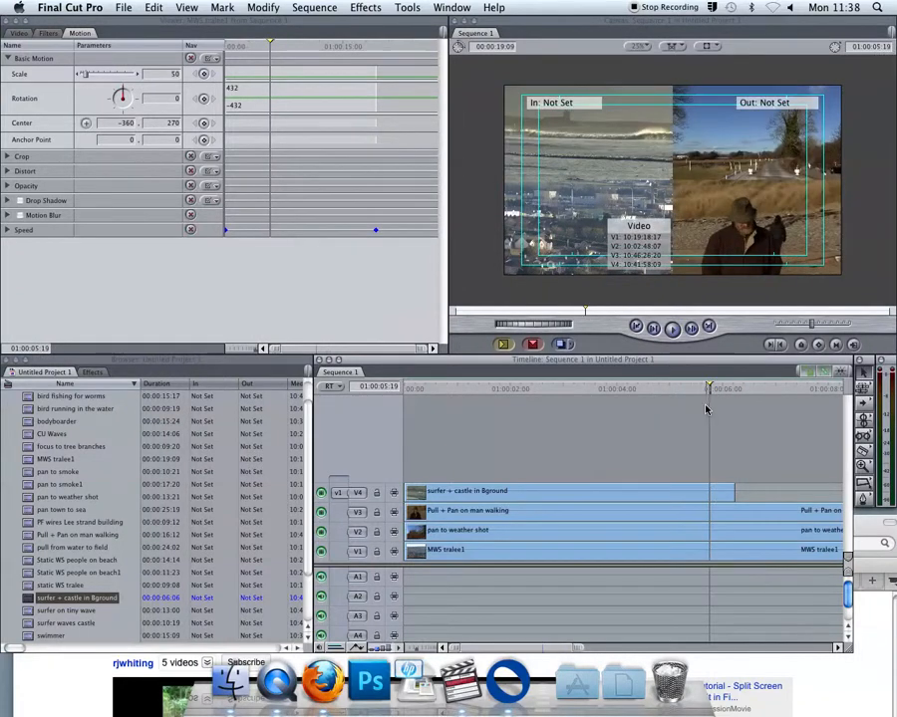
click(711, 496)
key(a)
drag(714, 460, 748, 550)
key(Delete)
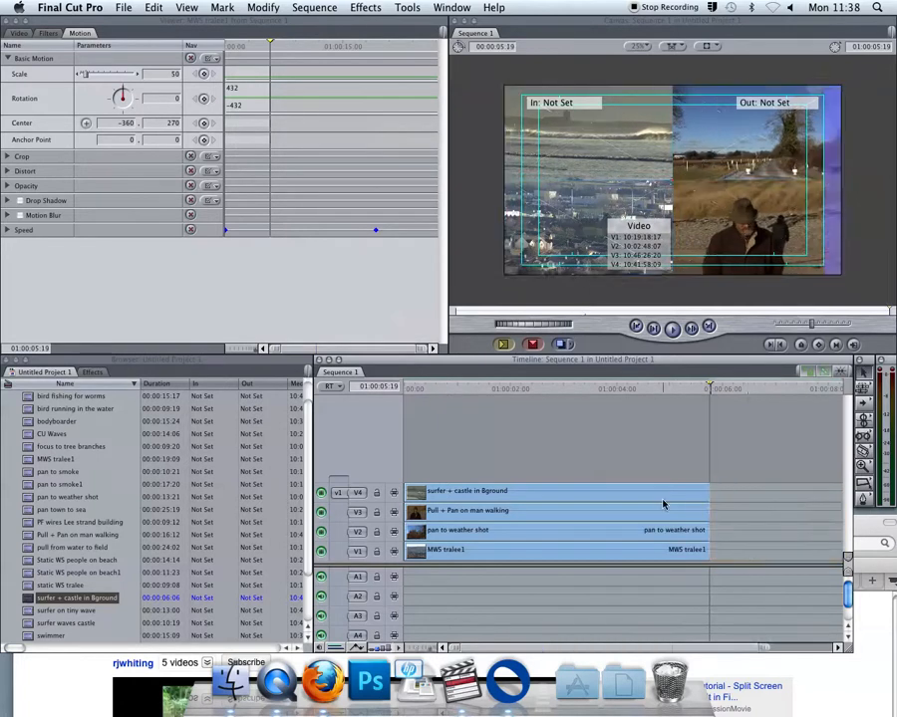
Set the Scale of the surfer + castle in Bground clip on V4 to 47
click(528, 492)
double_click(528, 493)
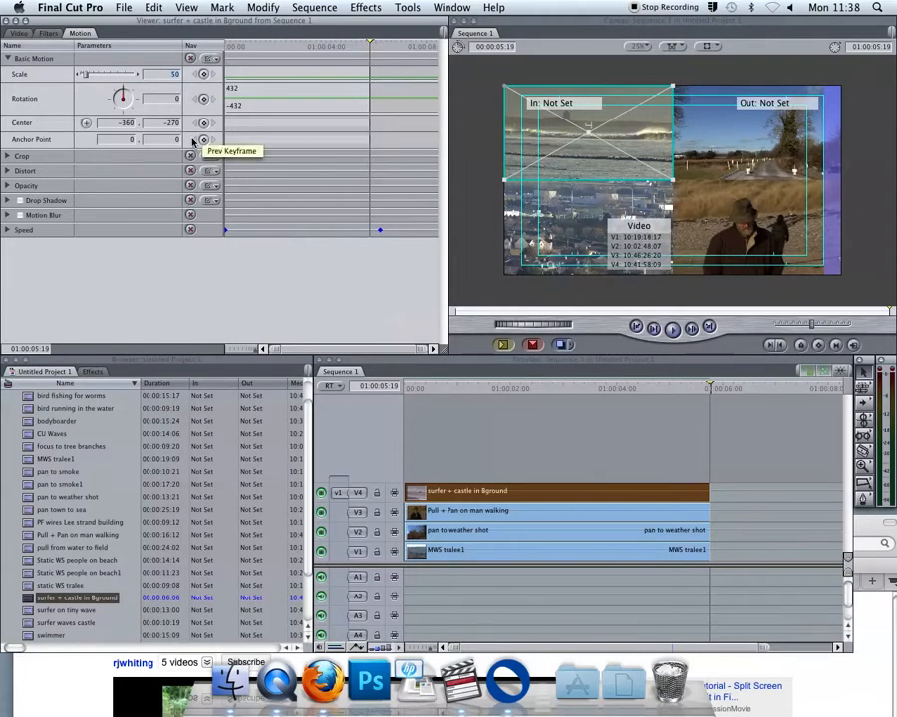
text(47)
key(Return)
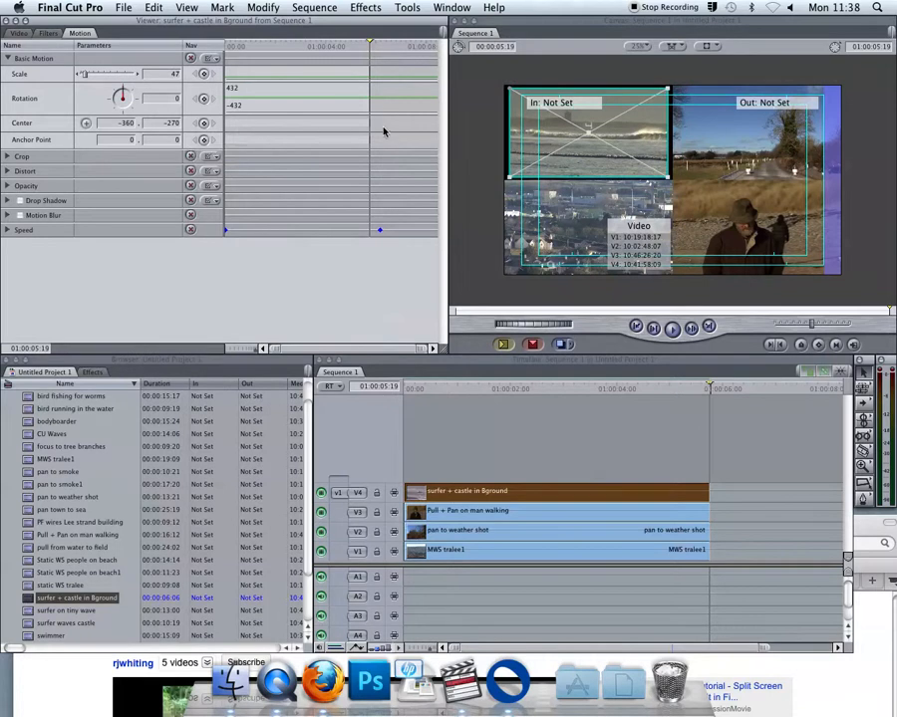
Set the Scale of the pan to weather shot clip on V2 to 47
click(707, 146)
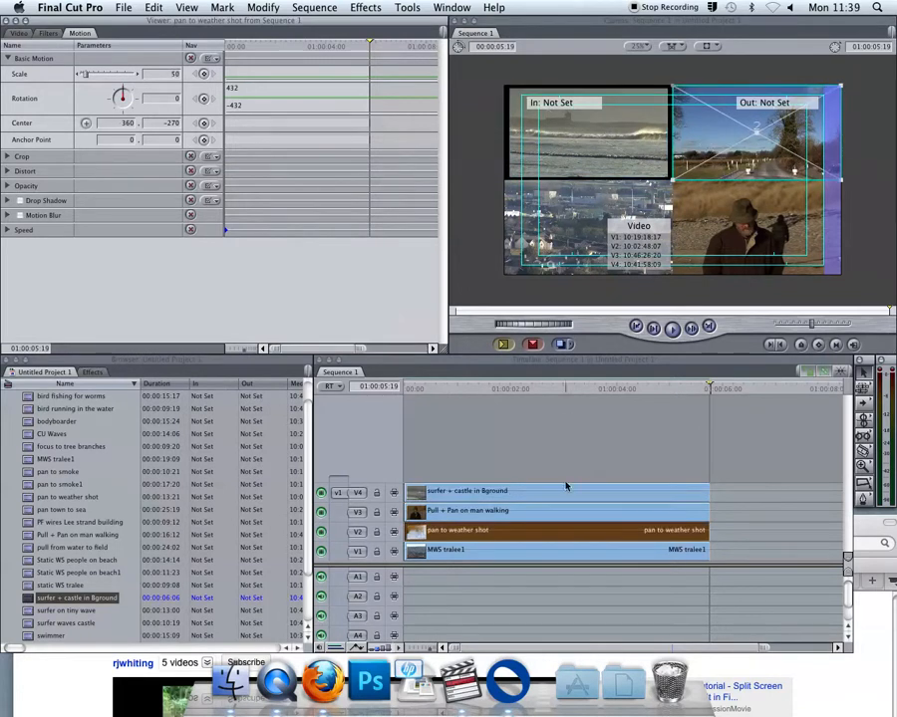
double_click(536, 536)
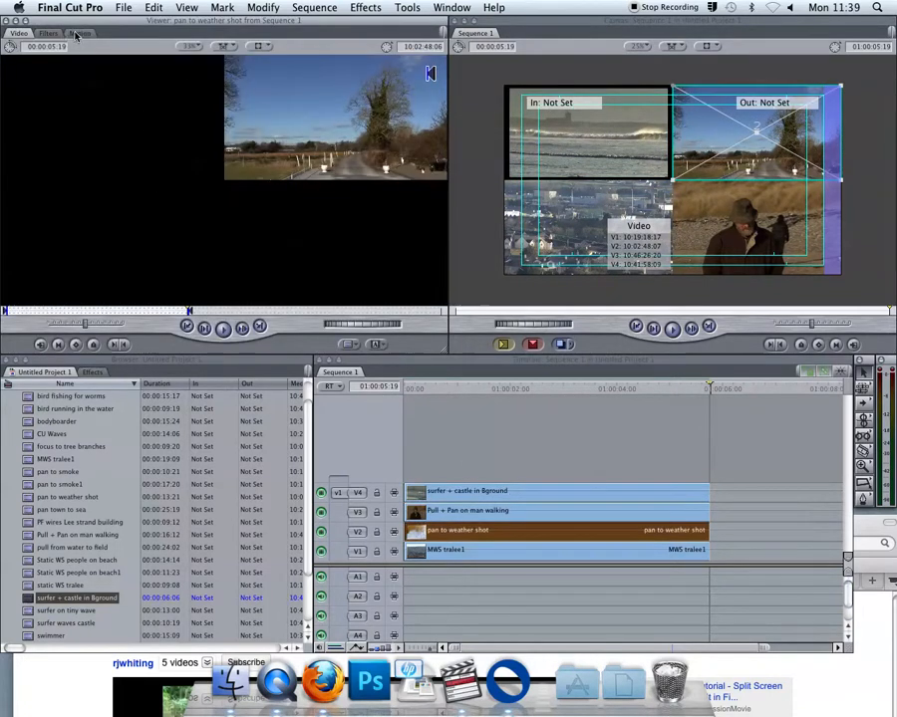
click(79, 33)
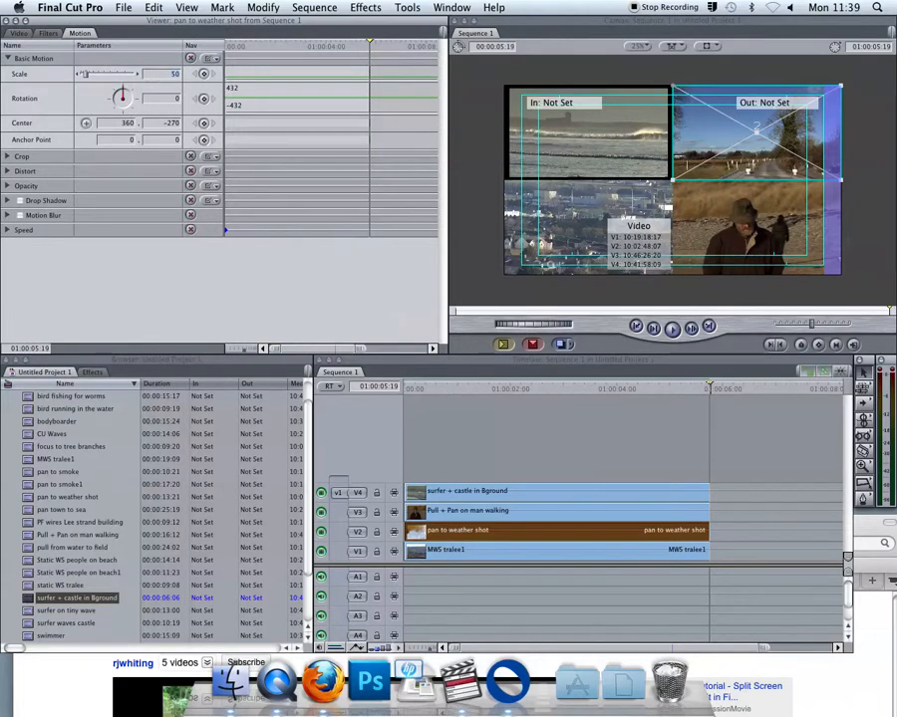
key(Return)
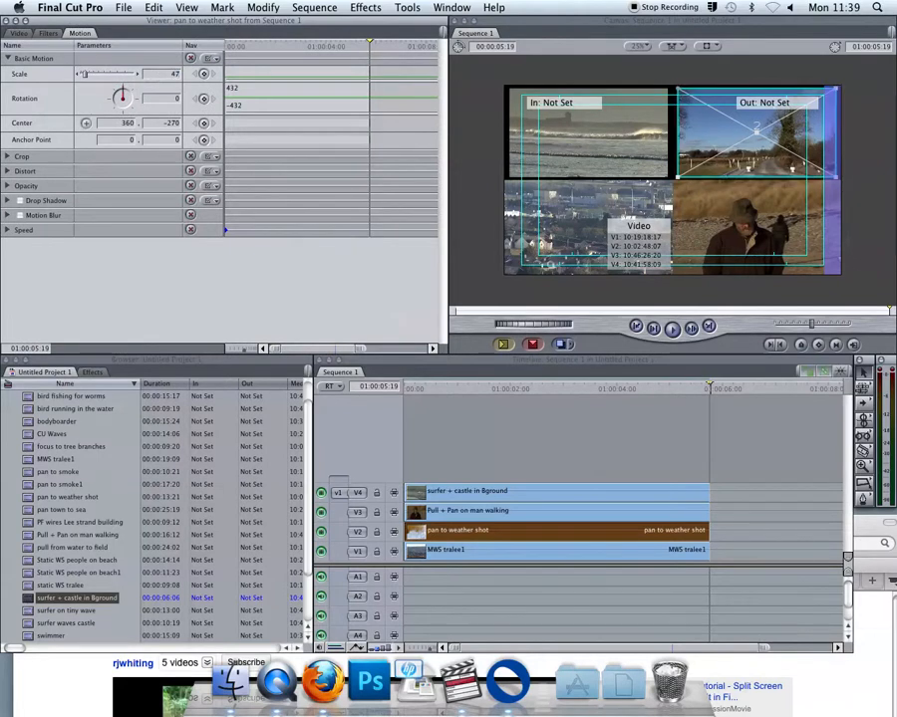
Set the Scale of the MWS tralee1 clip on V1 to 47
double_click(498, 555)
double_click(158, 75)
text(47)
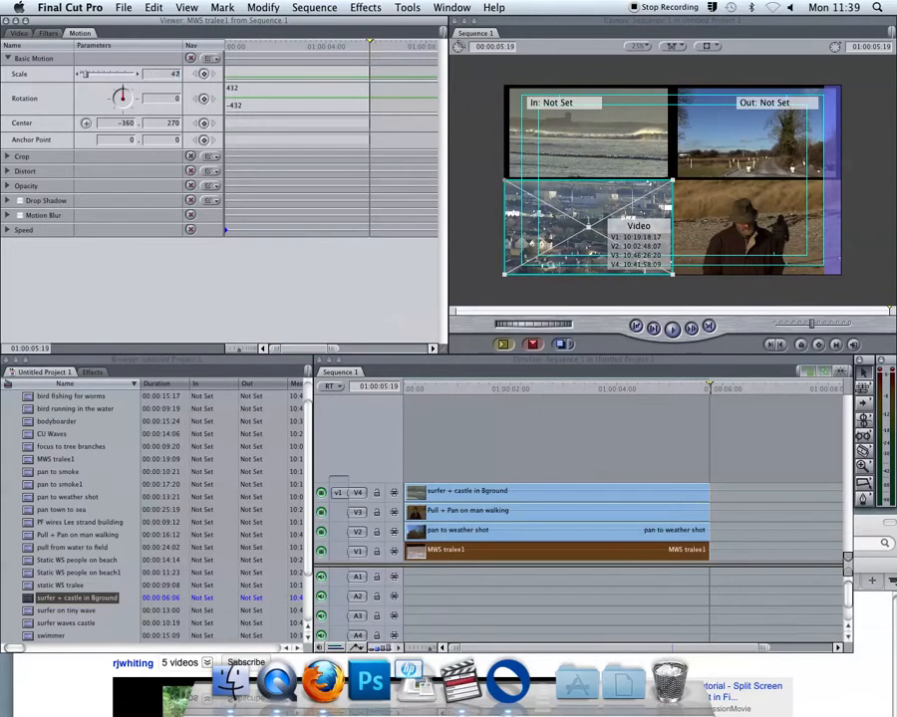
key(Return)
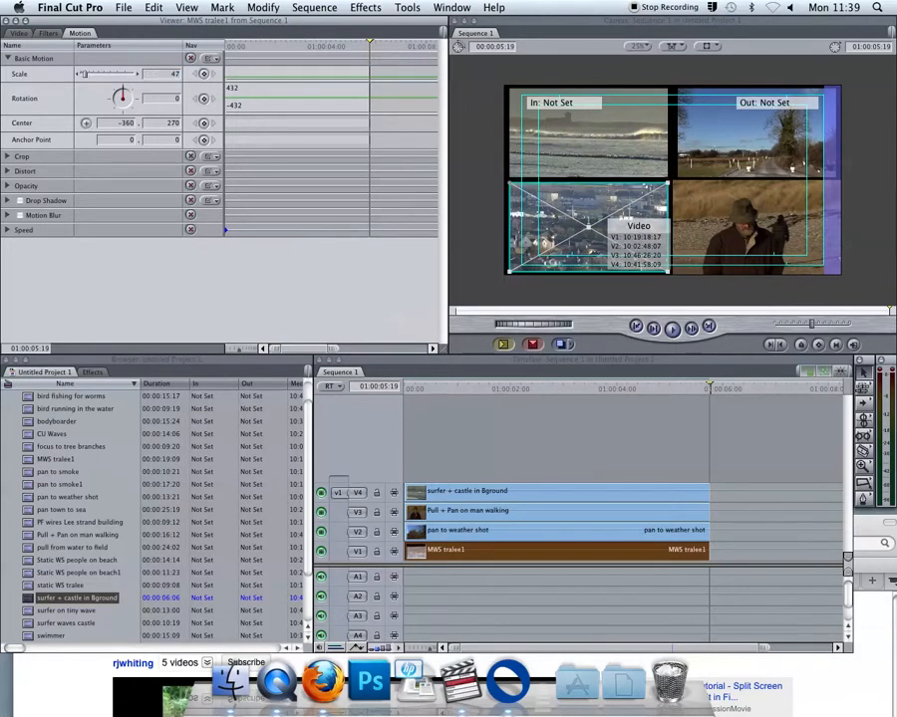
Set the Scale of the Pull + Pan on man walking clip on V3 to 47 and deselect it
click(484, 499)
double_click(484, 513)
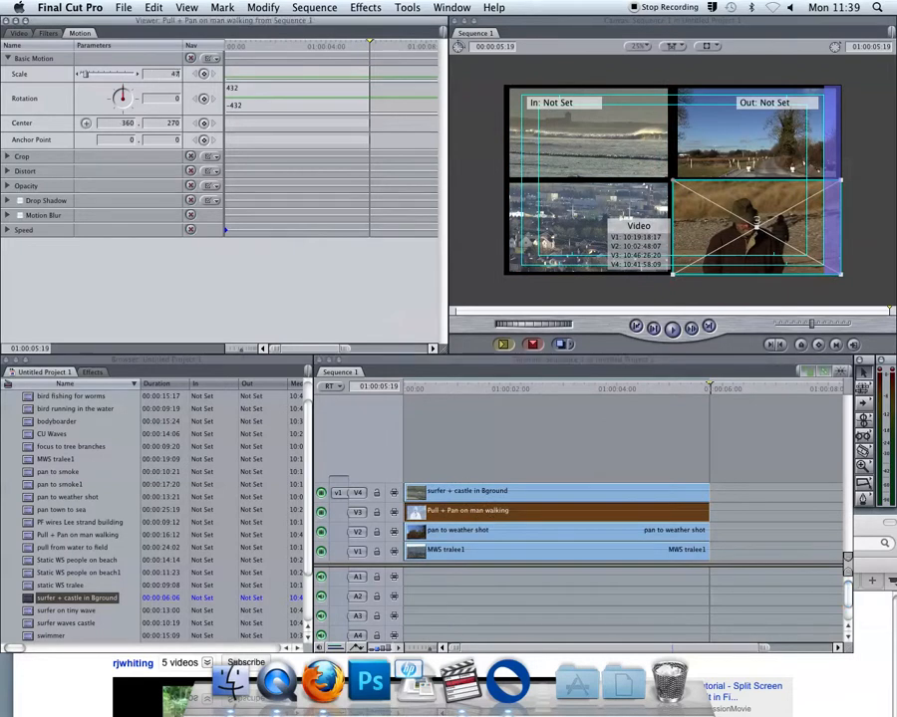
key(Return)
click(553, 454)
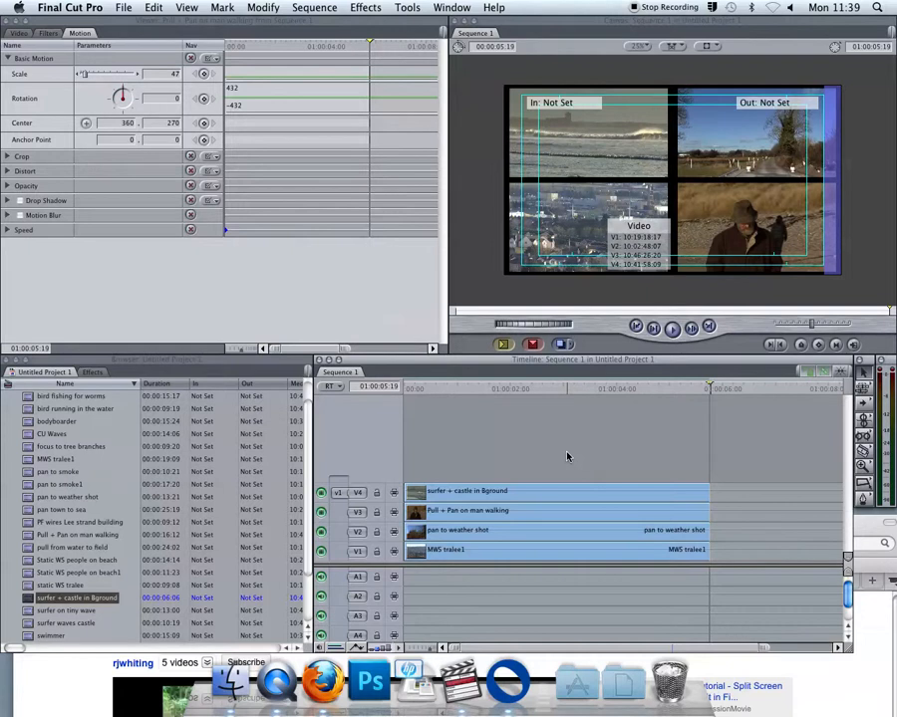
Select each stacked clip in turn, and scrub through the sequence to compare the timeline with the Motion keyframe graph
click(568, 491)
click(541, 515)
click(535, 531)
click(528, 552)
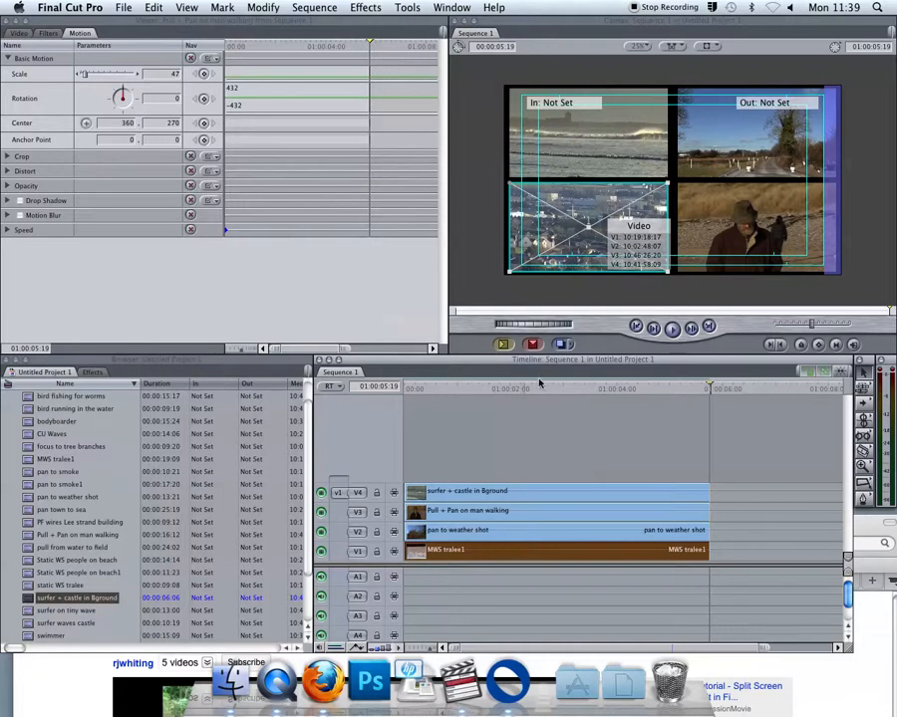
drag(534, 387, 508, 389)
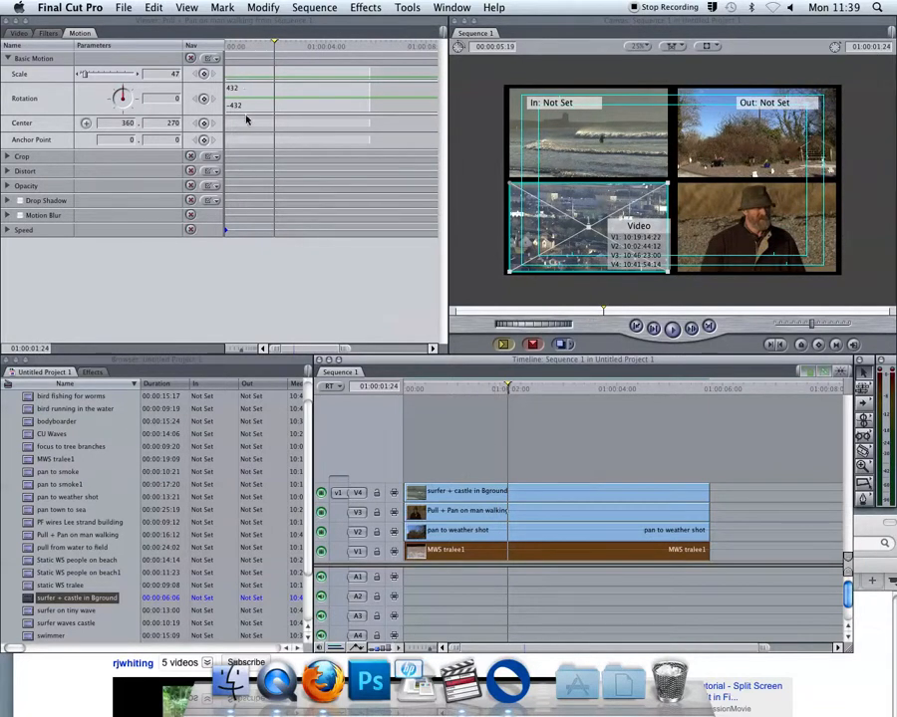
mouse_move(276, 48)
mouse_down()
mouse_move(262, 44)
mouse_move(314, 54)
mouse_move(276, 54)
mouse_up()
drag(508, 389, 444, 393)
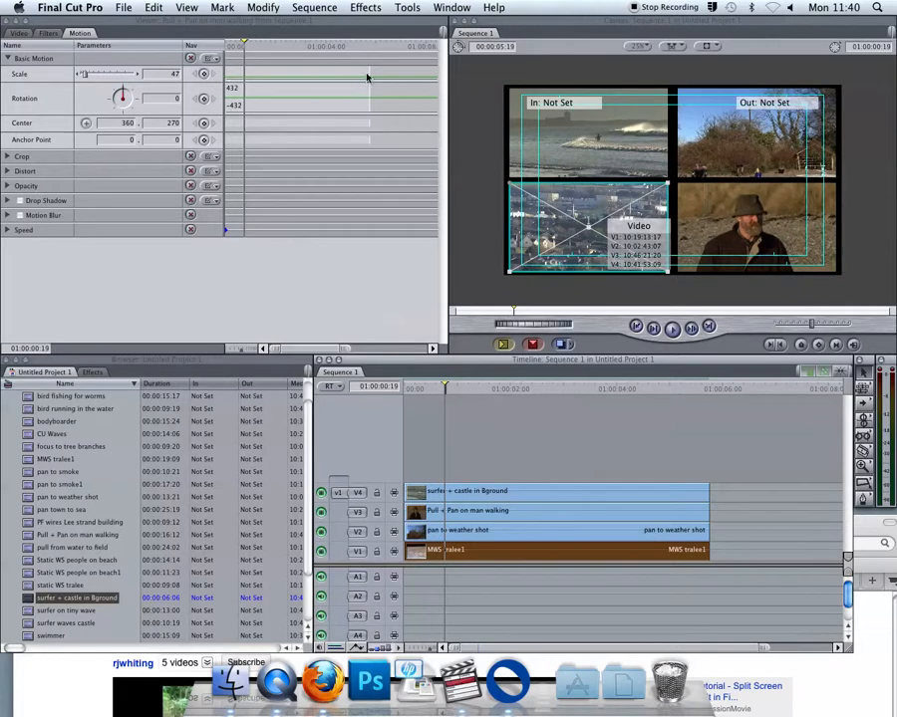
drag(256, 47, 370, 51)
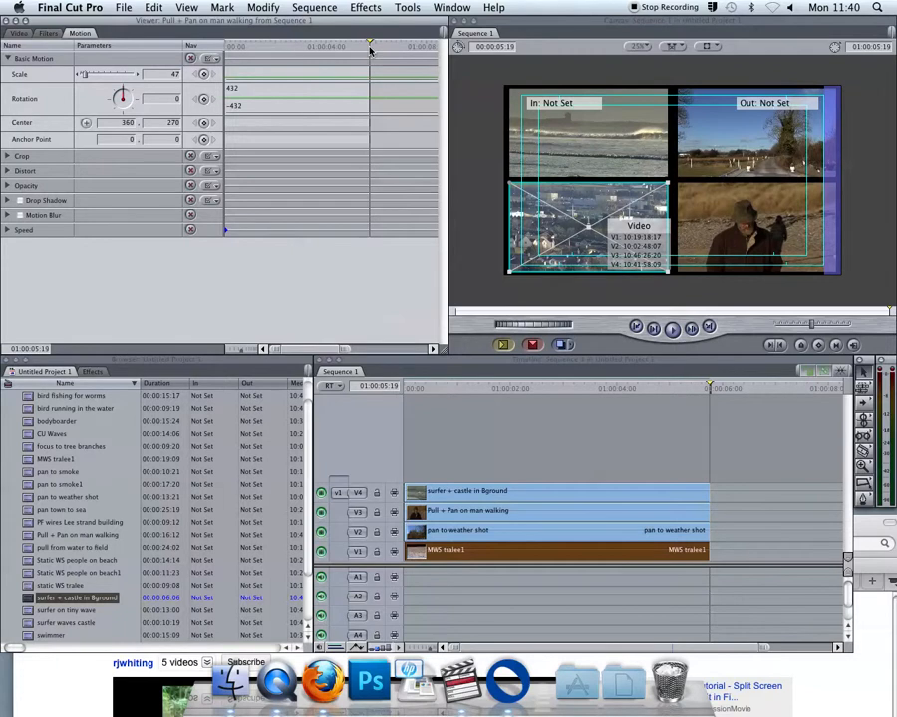
Play the sequence from its start to 01:00:02:06 and add starting Scale and Center keyframes to the surfer + castle in Bground clip
drag(460, 391, 406, 392)
key(space)
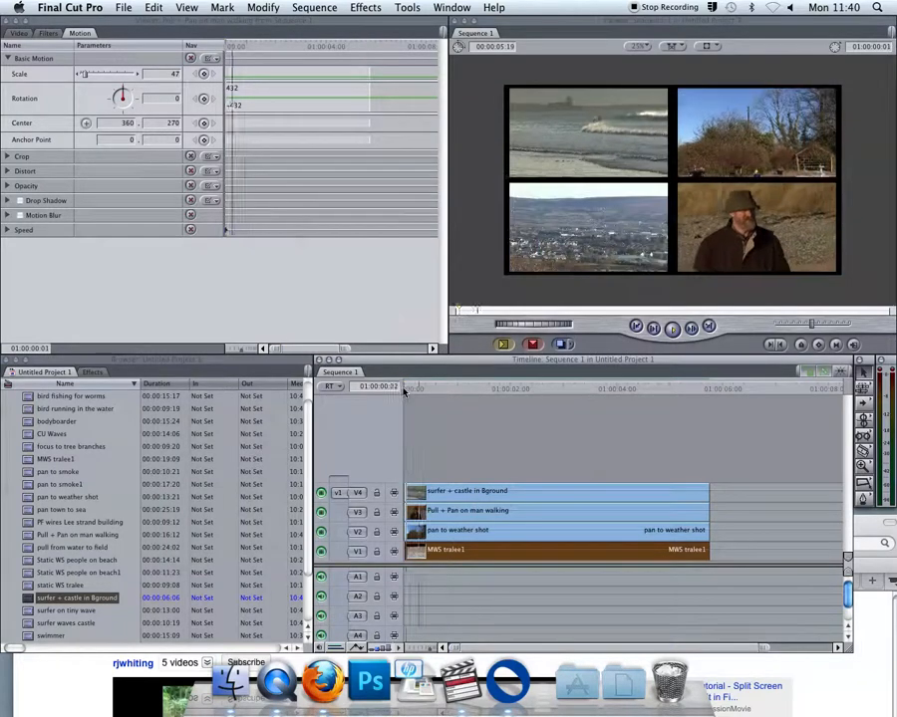
key(space)
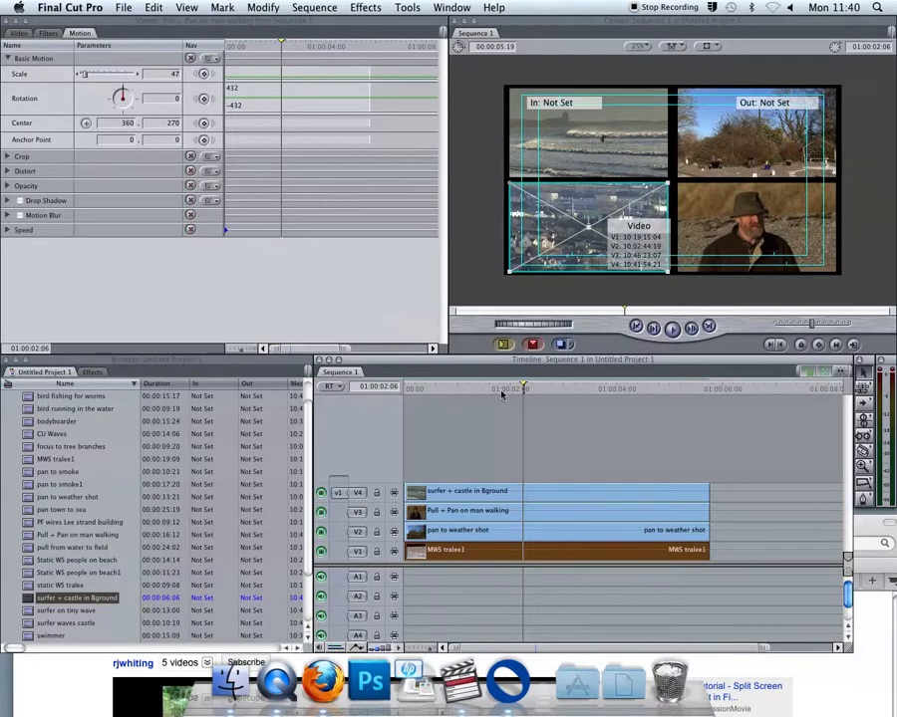
click(543, 489)
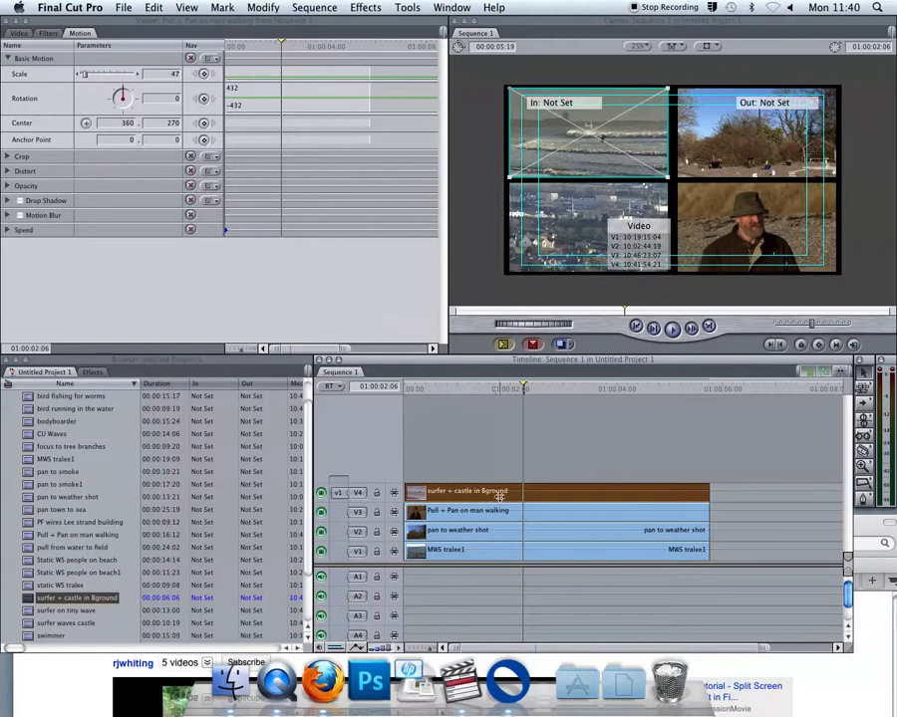
double_click(501, 494)
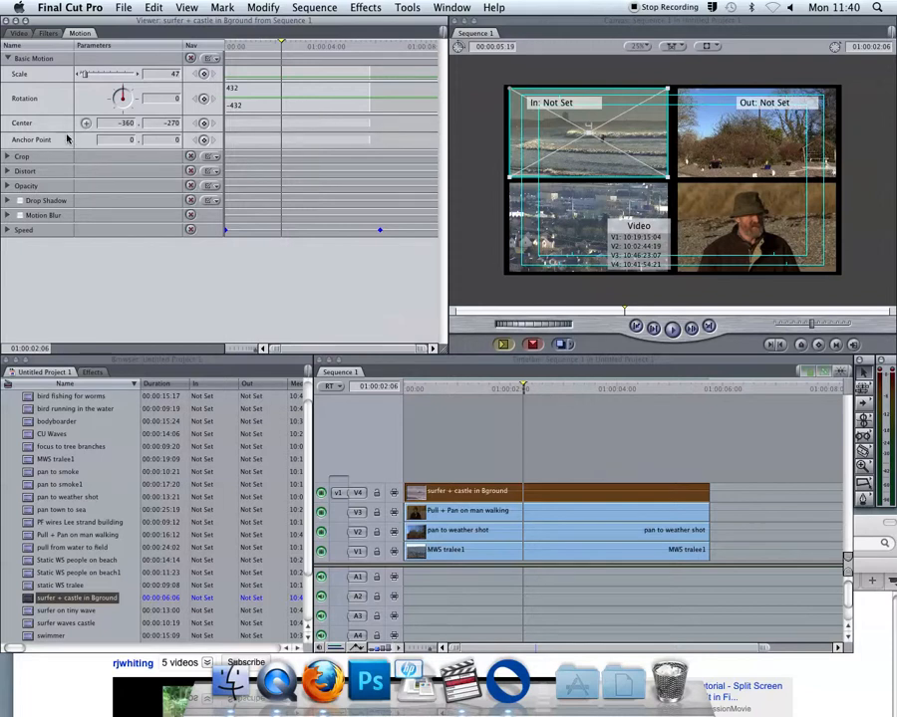
click(203, 124)
At 01:00:04:03, add Scale and Center keyframes to the surfer clip and set Center to 0, 0 and Scale to 100
drag(283, 44, 328, 44)
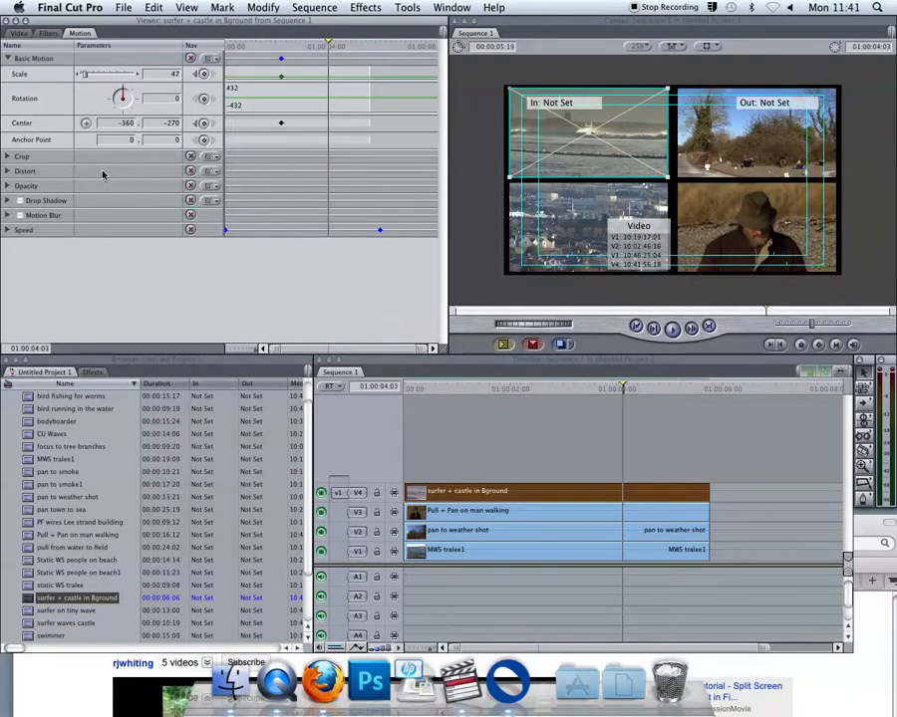
click(204, 74)
click(203, 123)
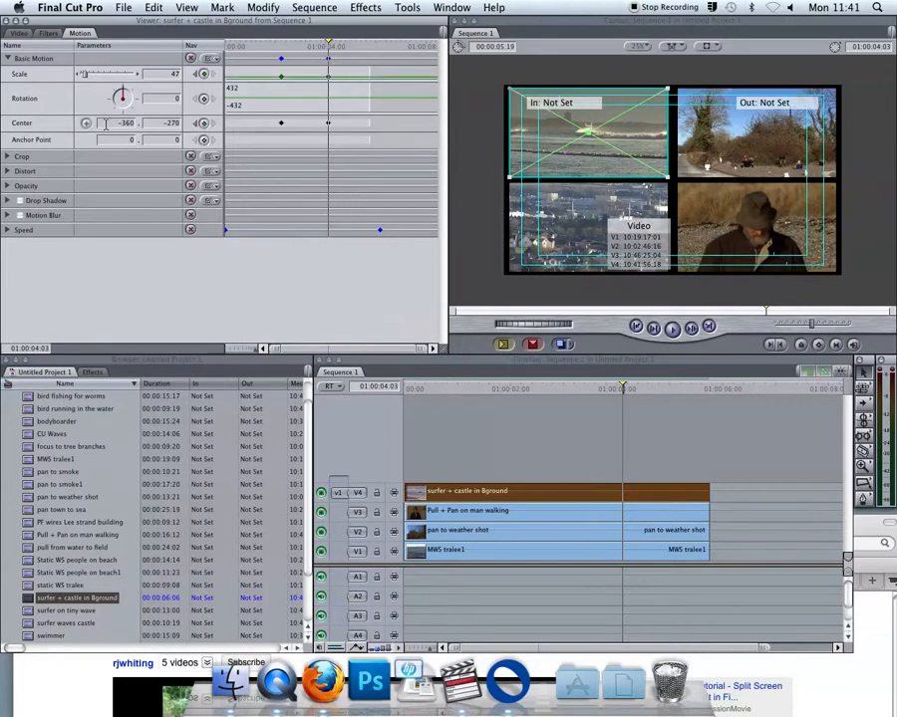
text(0)
key(Return)
click(156, 125)
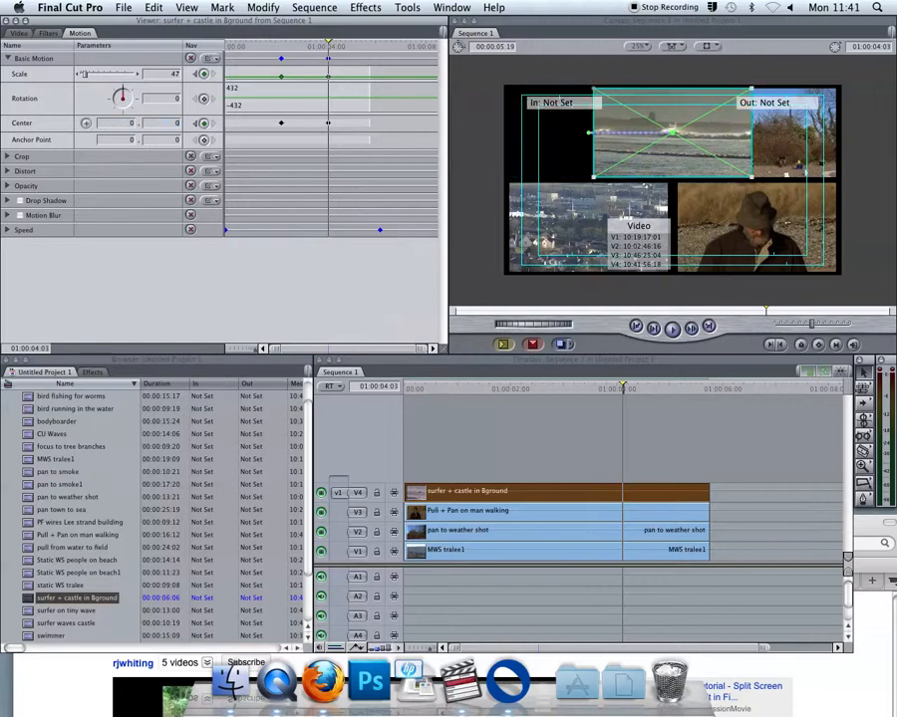
drag(673, 132, 672, 180)
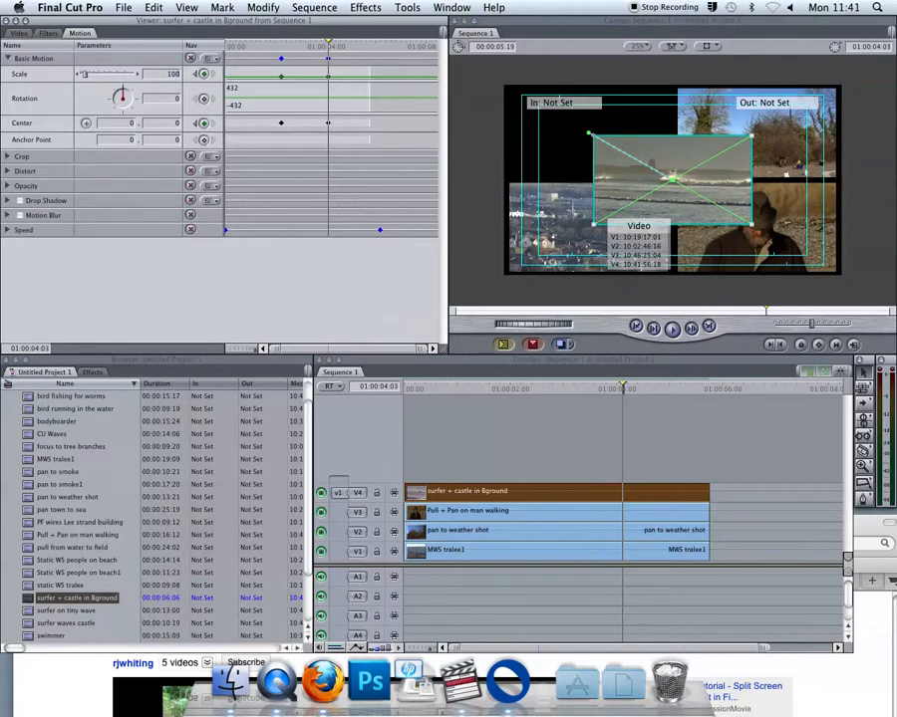
key(Return)
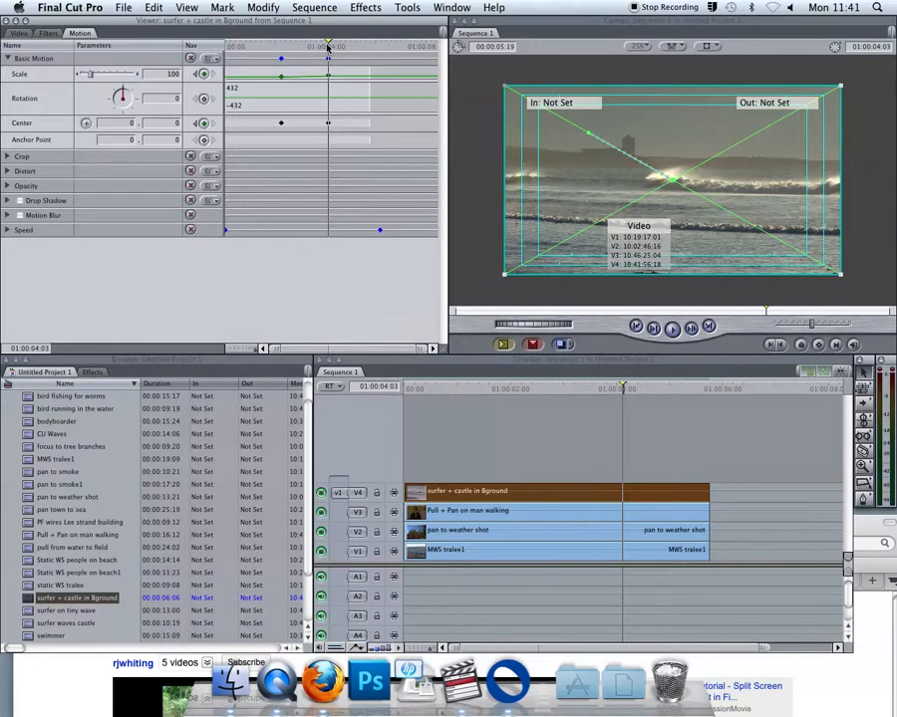
Cut the clips on V1, V2 and V3 at the first keyframe, 01:00:02:06, and delete their remaining parts
drag(329, 45, 282, 58)
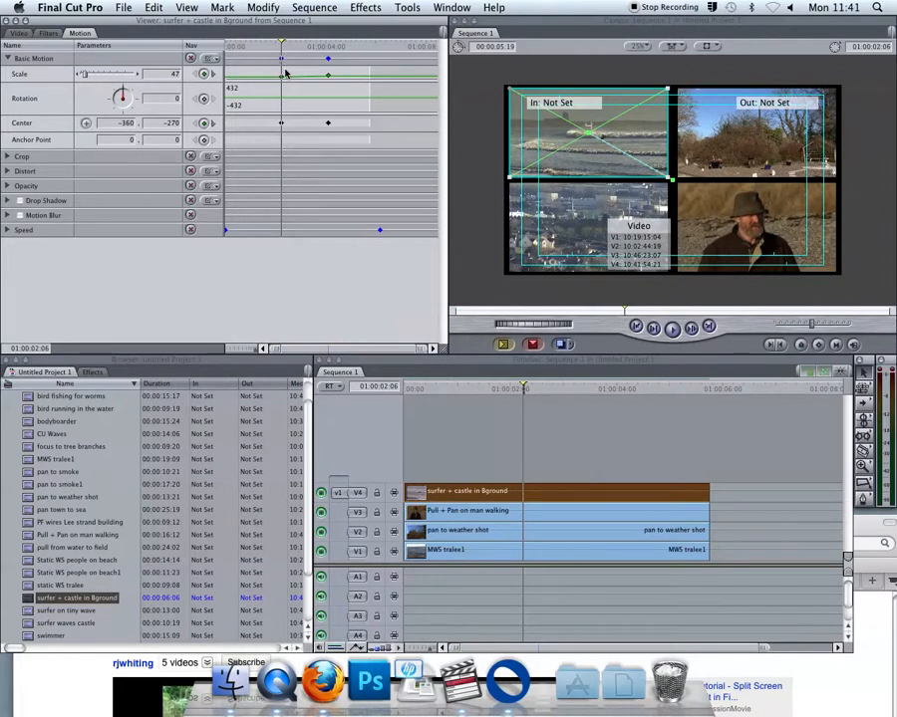
key(b)
key(b)
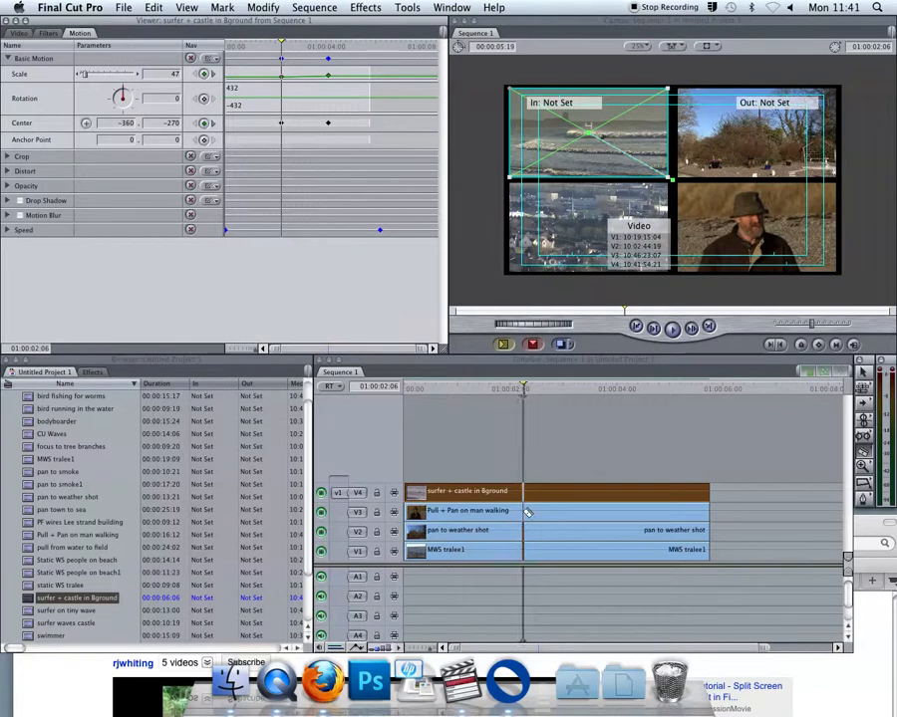
click(527, 511)
key(a)
drag(728, 514, 668, 551)
key(Delete)
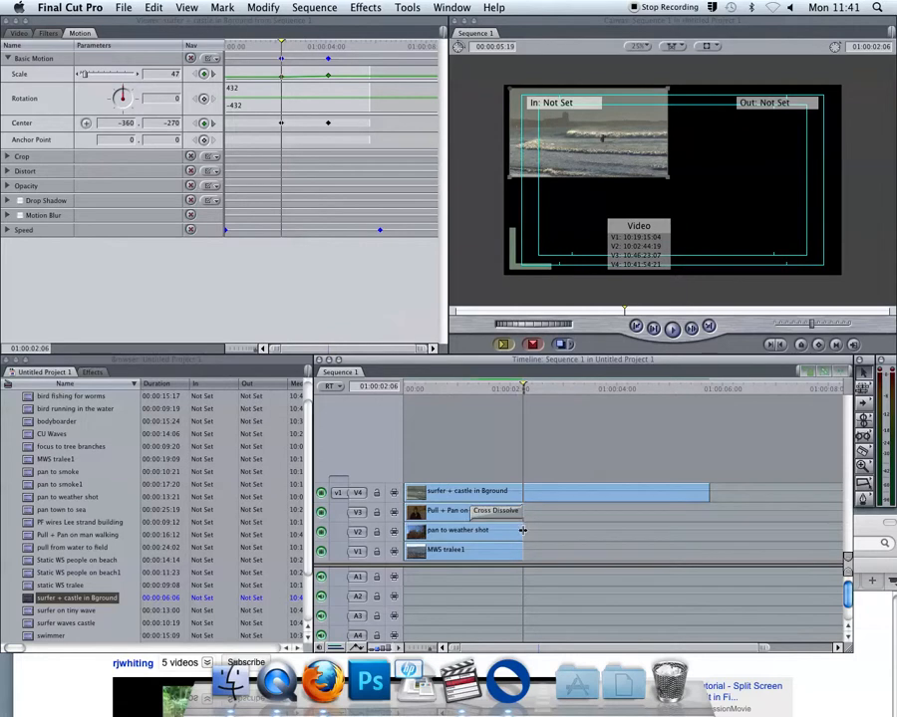
Put short Cross Dissolves on the ends of the V1, V2 and V3 clips and play through the zoom to full screen
drag(473, 511, 514, 512)
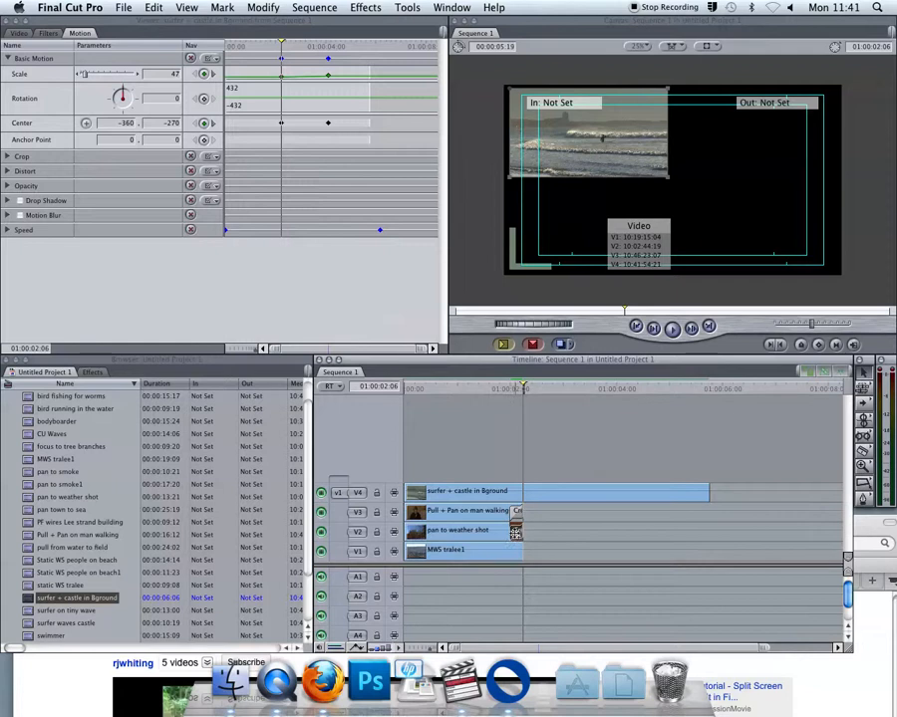
click(493, 389)
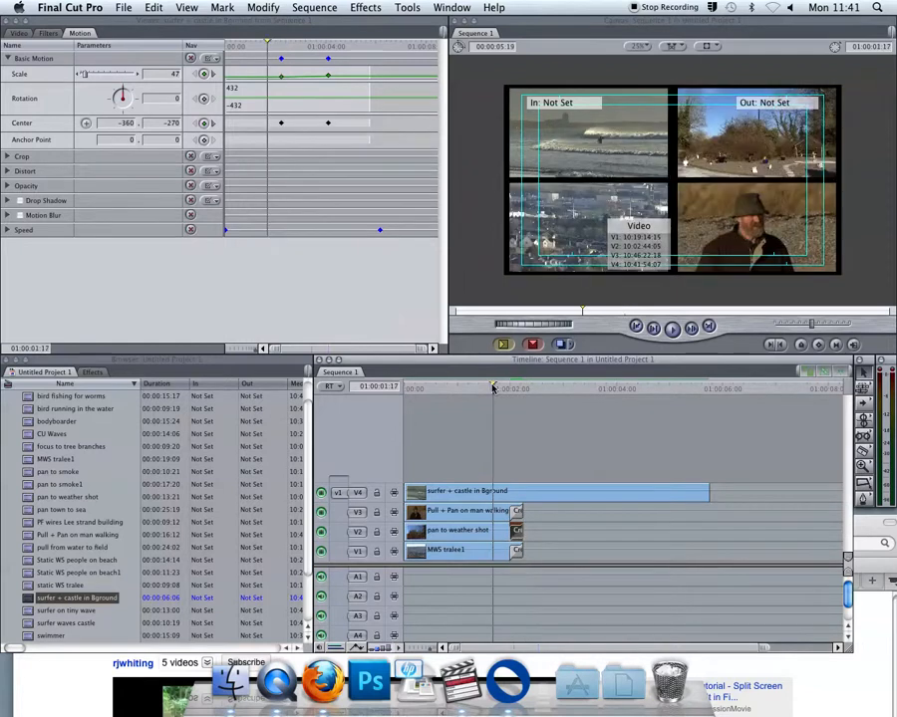
key(space)
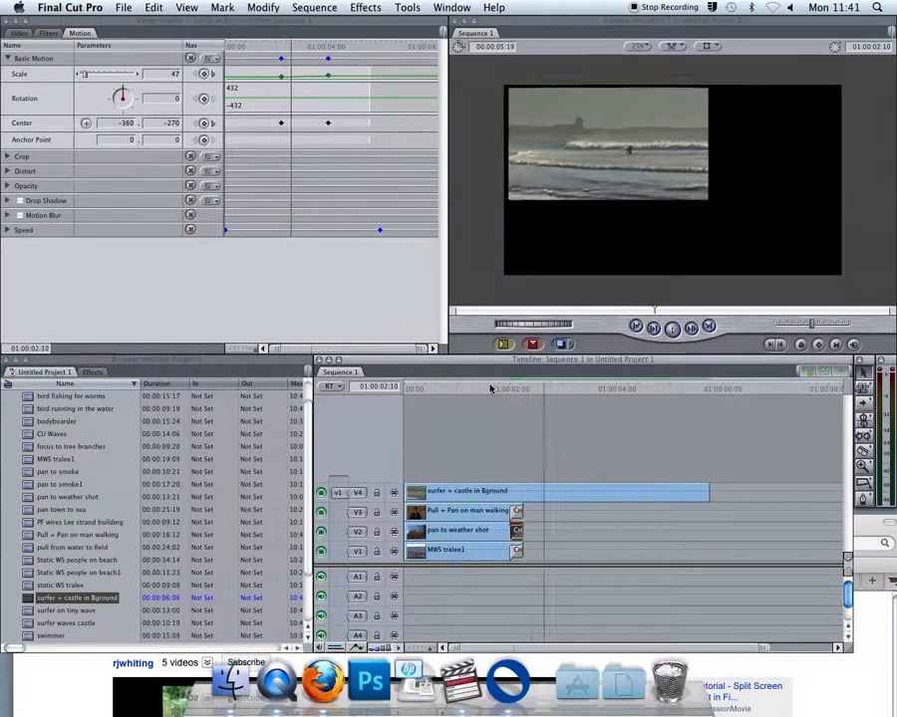
key(space)
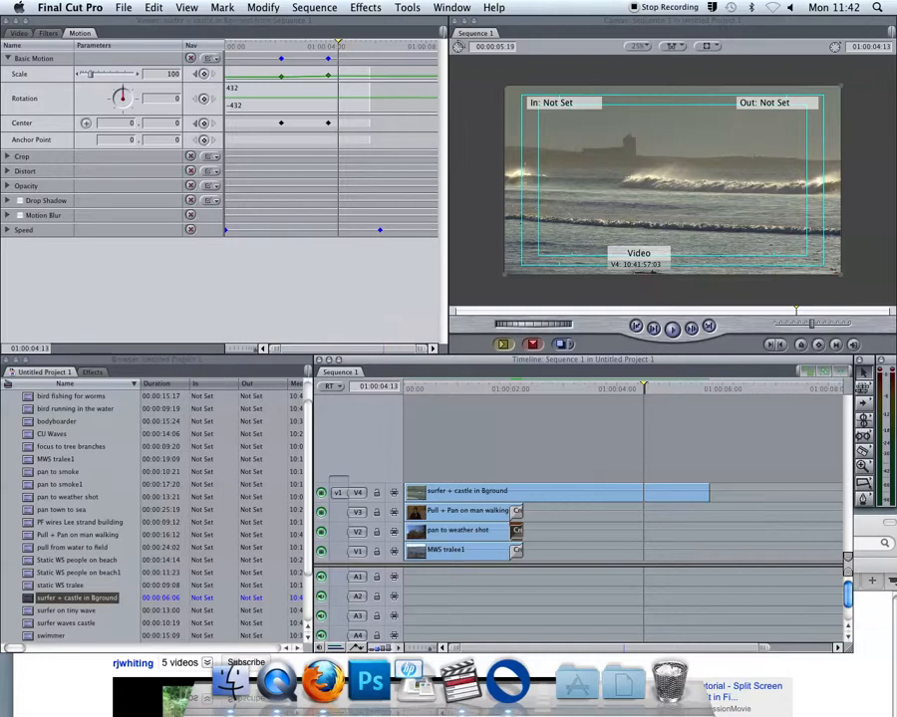
Move the surfer clip's ending Center and Scale keyframes earlier to the same frame, and return to the first keyframe at 01:00:02:06
drag(328, 123, 313, 125)
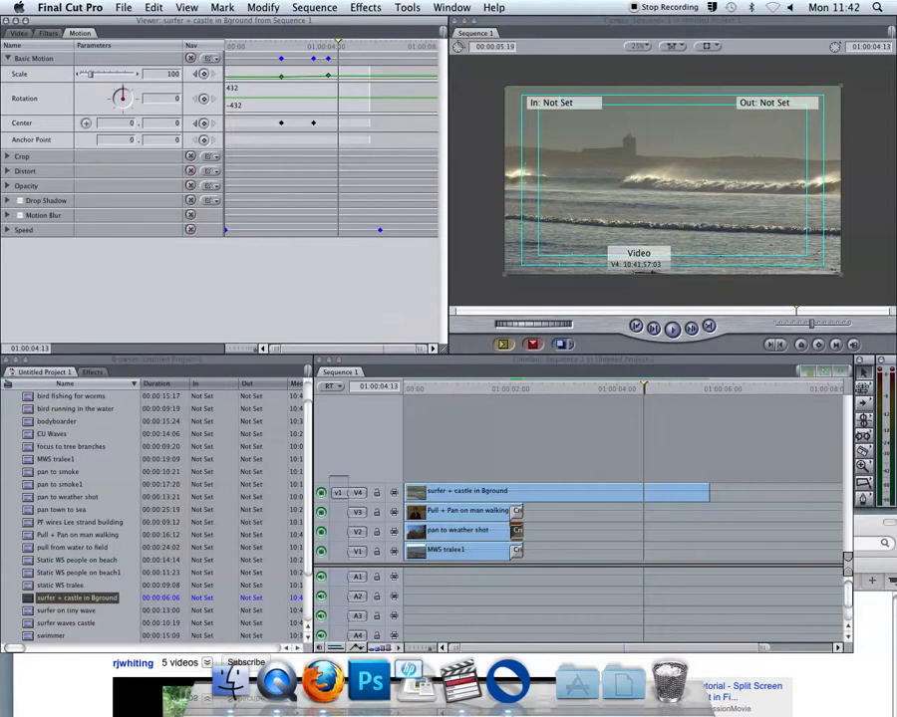
drag(327, 76, 290, 48)
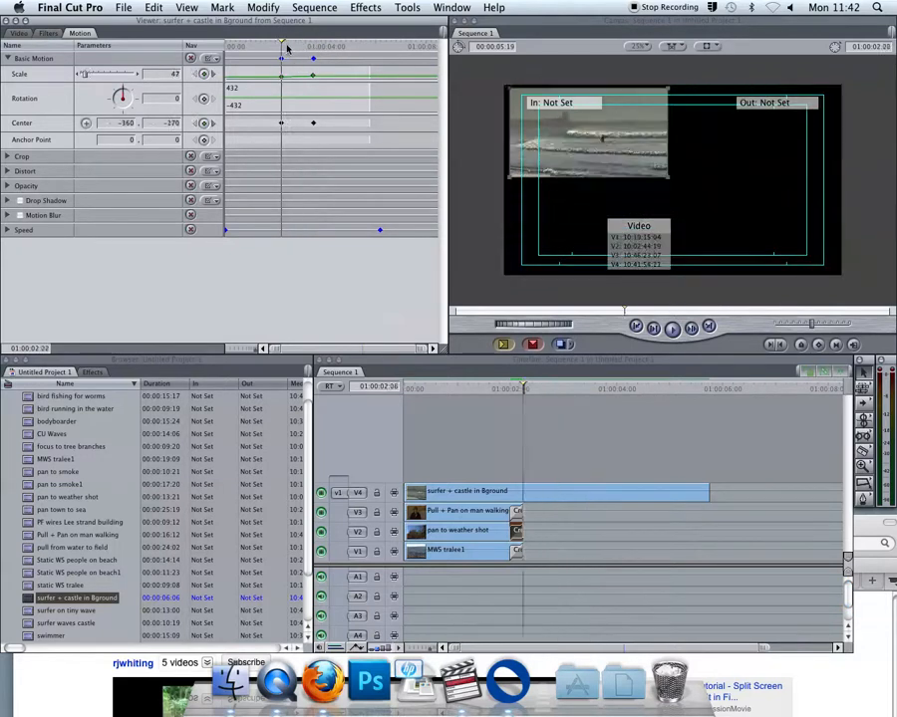
Play the surfer clip's zoom from its first keyframe, and scrub back to the ending keyframe at 01:00:03:13
key(space)
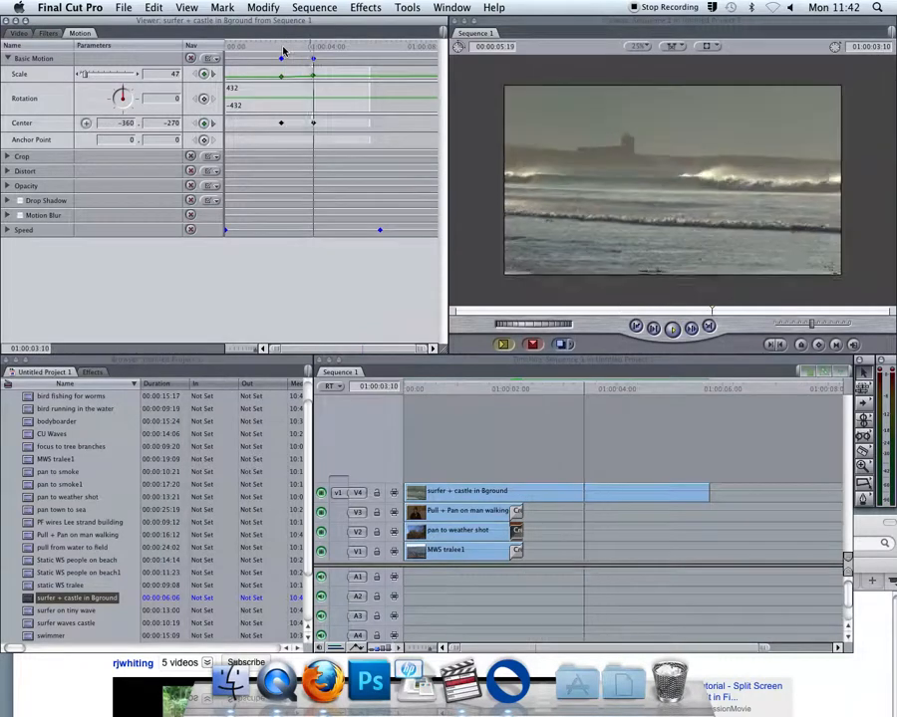
key(space)
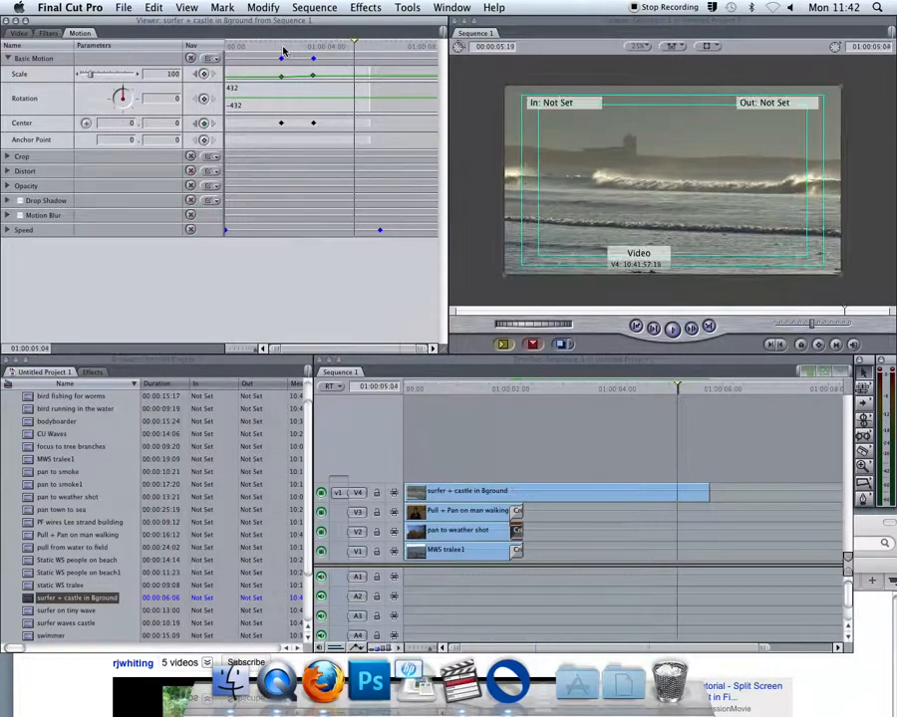
drag(353, 43, 341, 48)
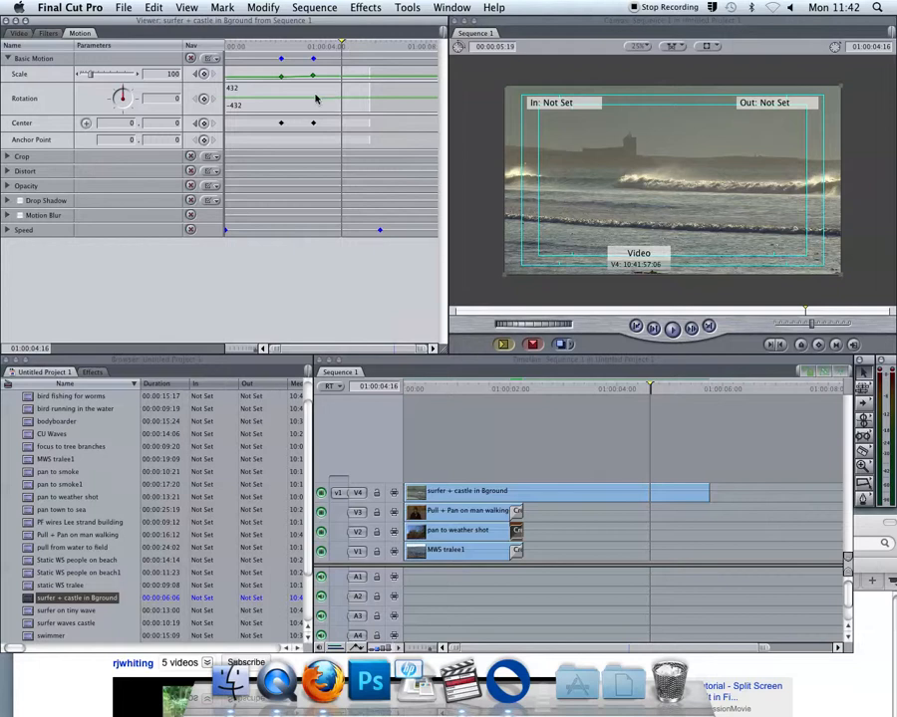
drag(329, 46, 321, 46)
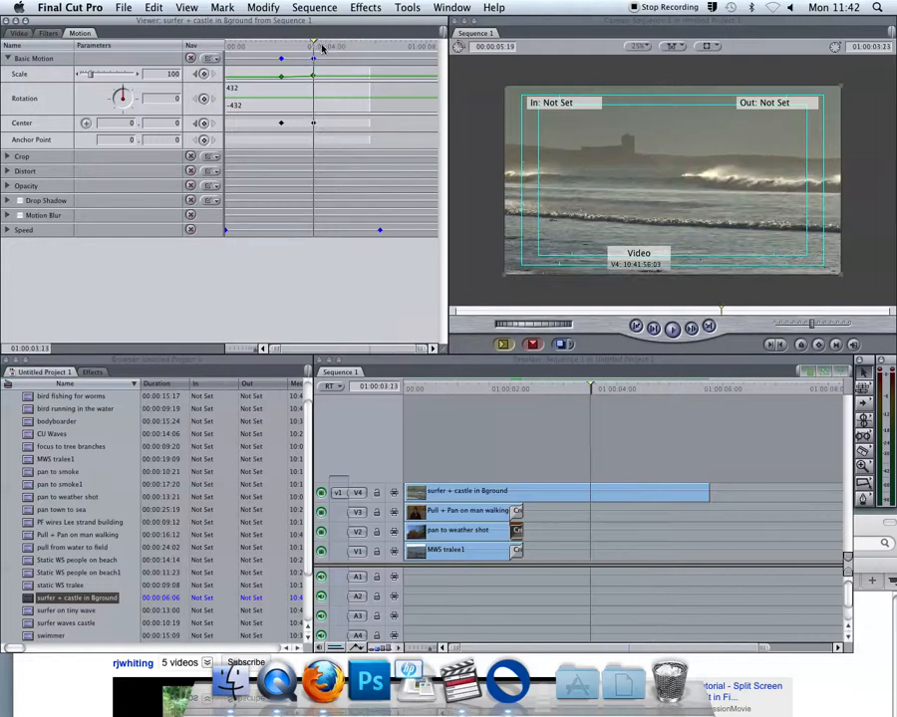
Try a Scale of 110 on the surfer clip past the ending keyframe, at 01:00:04:02, and undo it
click(327, 47)
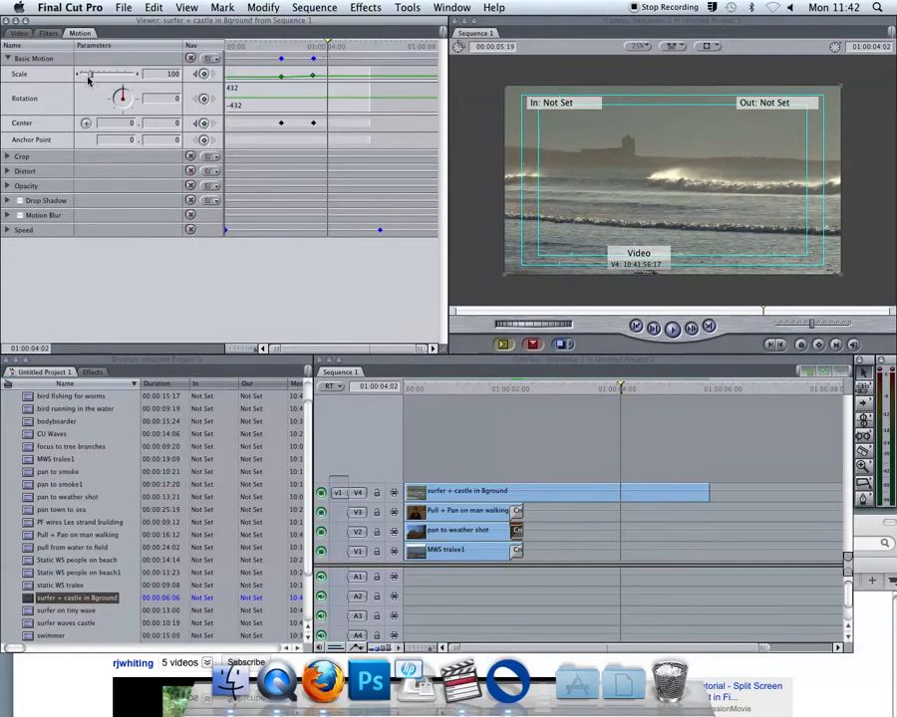
drag(91, 77, 93, 78)
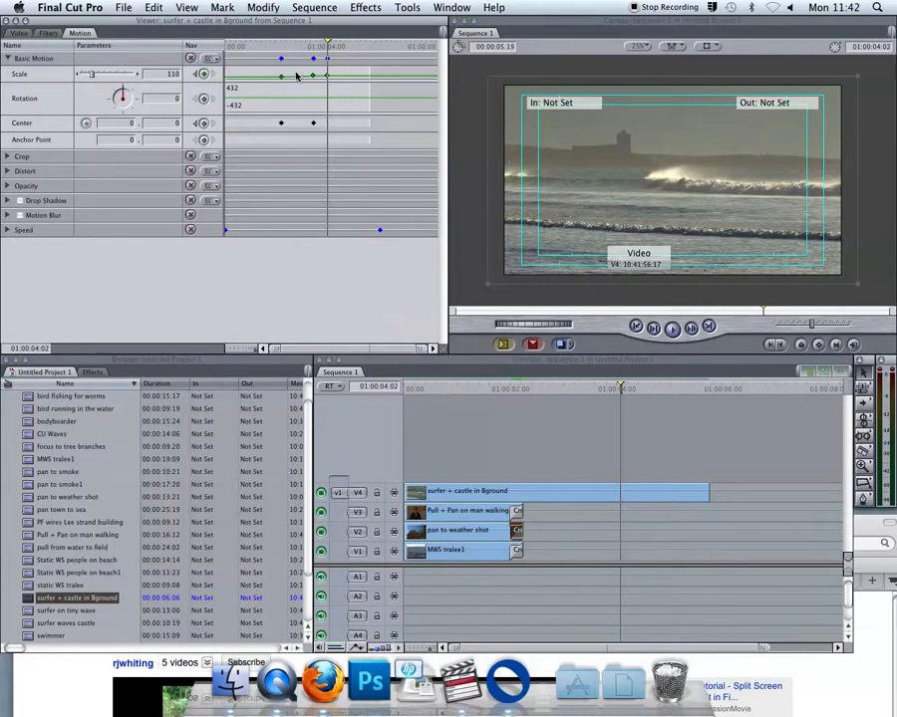
key(super+z)
Return to the surfer clip's first keyframe and step back and forth between its two Scale keyframes, finishing on the ending one
drag(328, 42, 282, 43)
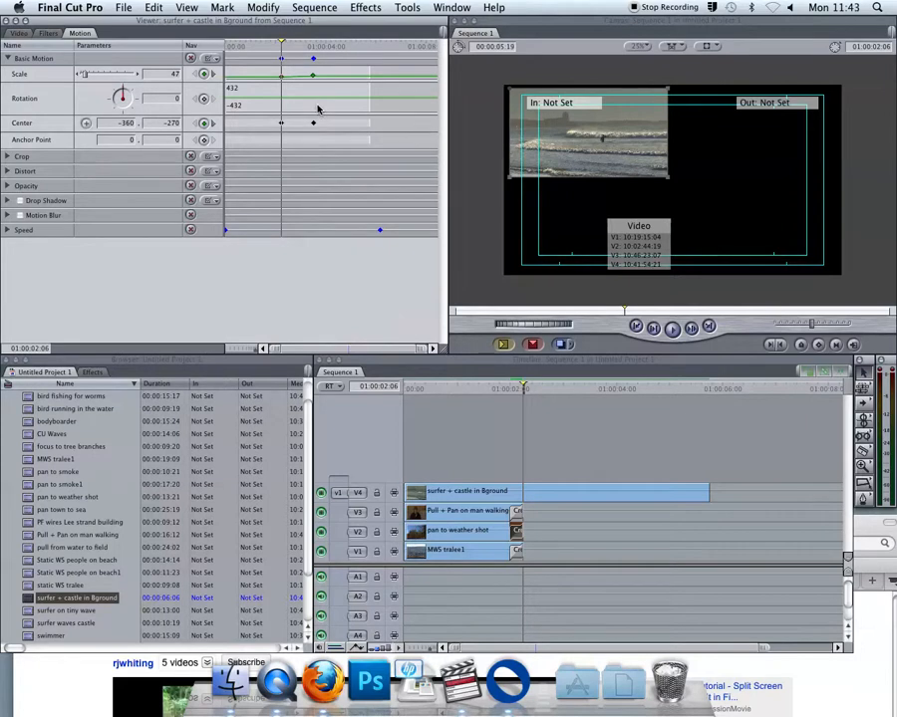
click(213, 75)
click(196, 75)
click(212, 74)
click(197, 74)
click(213, 75)
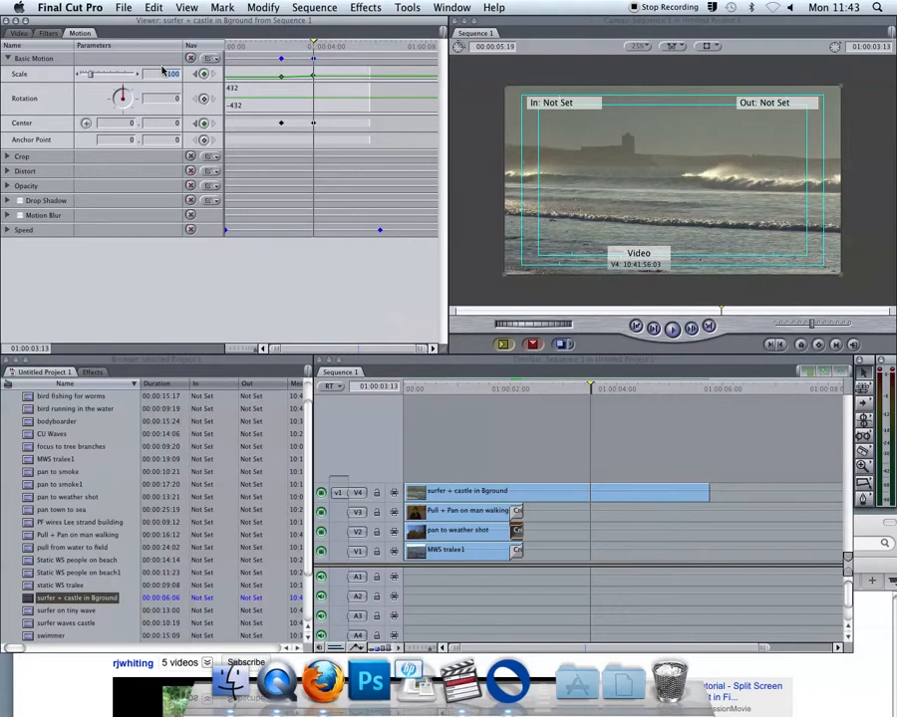
Try a Scale of 90 on the surfer clip's ending keyframe at 01:00:03:13 and play through the zoom
key(Return)
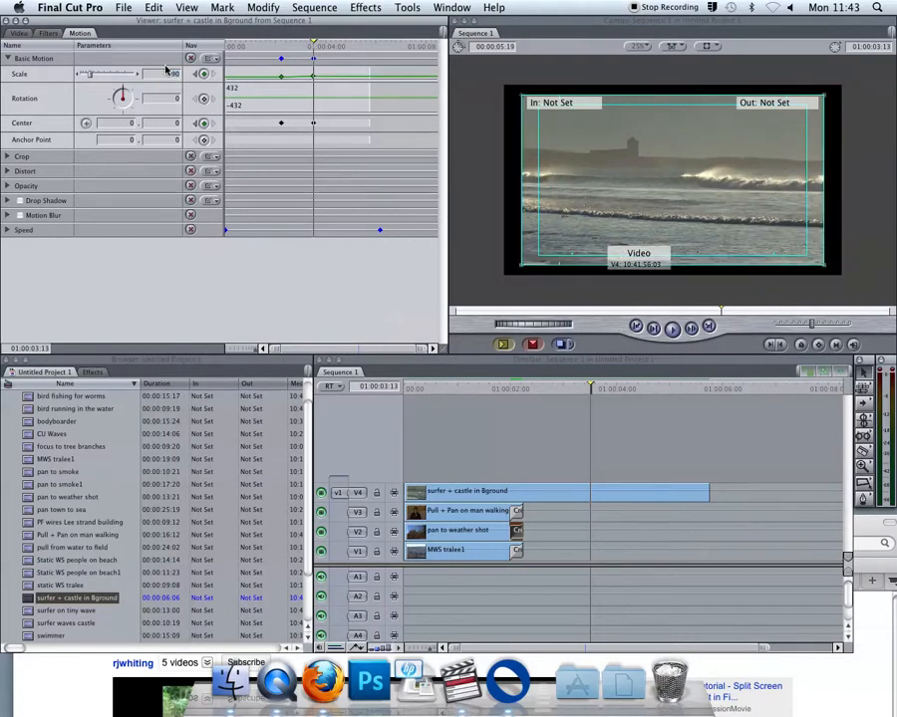
drag(308, 46, 288, 46)
key(space)
key(space)
Try an extra Scale keyframe of 90 at 01:00:03:20, just past the ending keyframe, and play through the zoom
drag(315, 46, 319, 46)
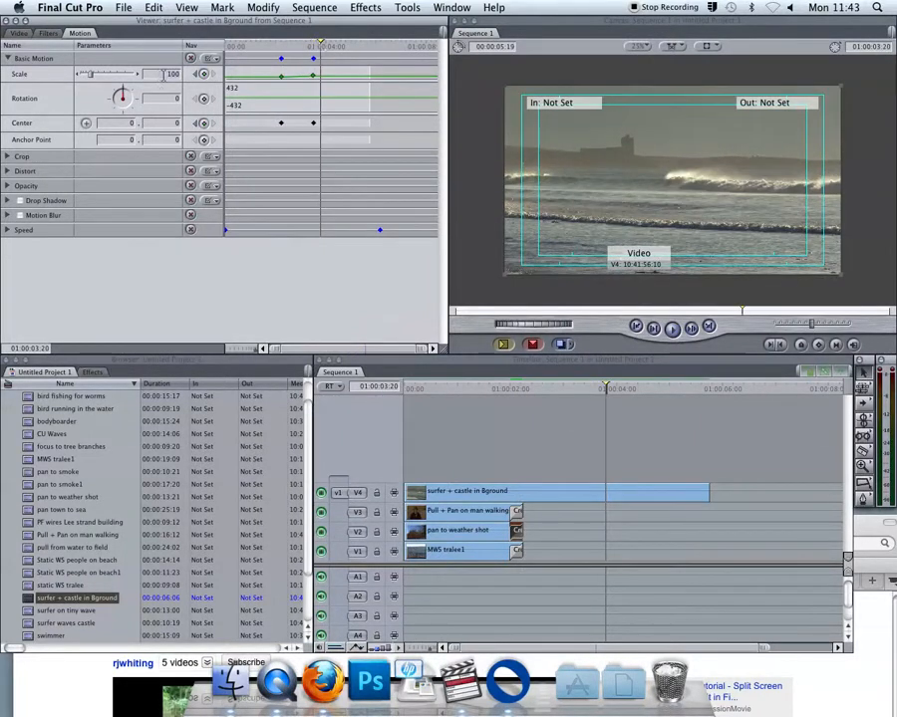
key(Return)
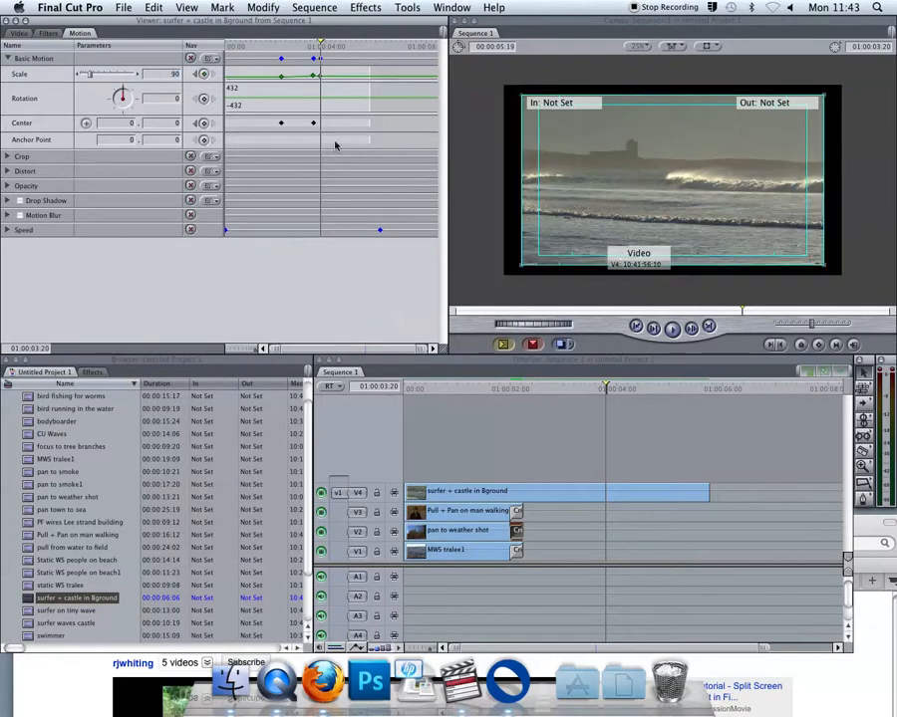
click(271, 48)
key(space)
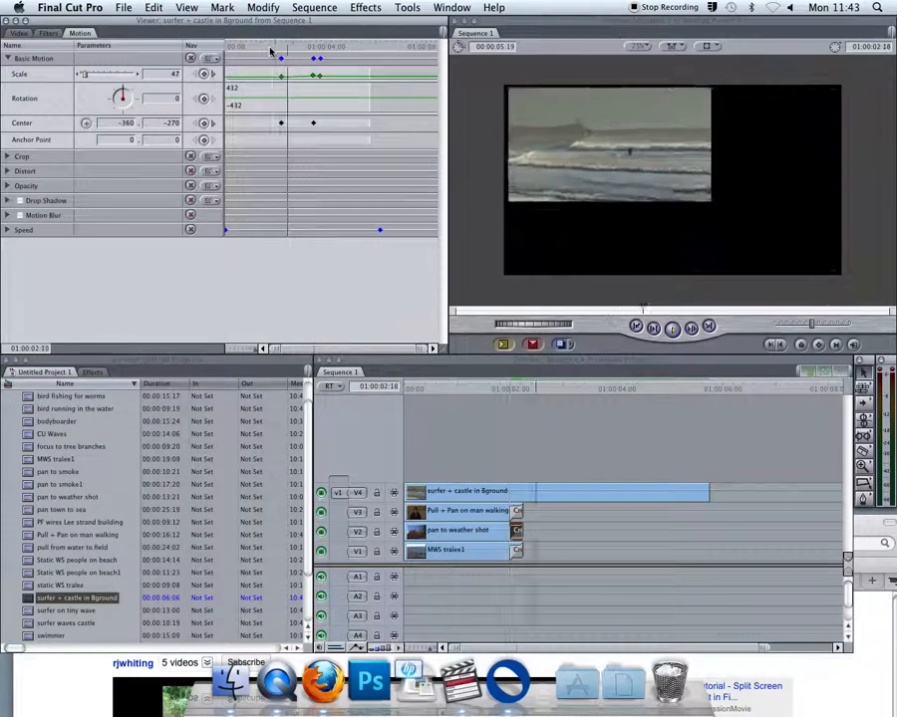
key(space)
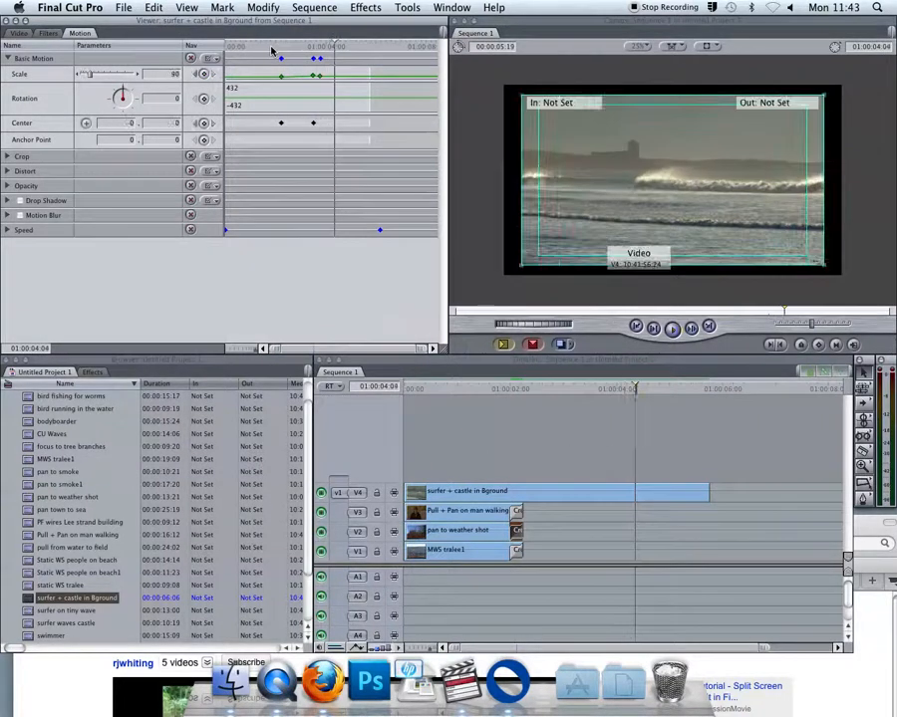
Step between the surfer clip's starting and ending Scale keyframes, finishing on the one at 01:00:03:13
click(198, 75)
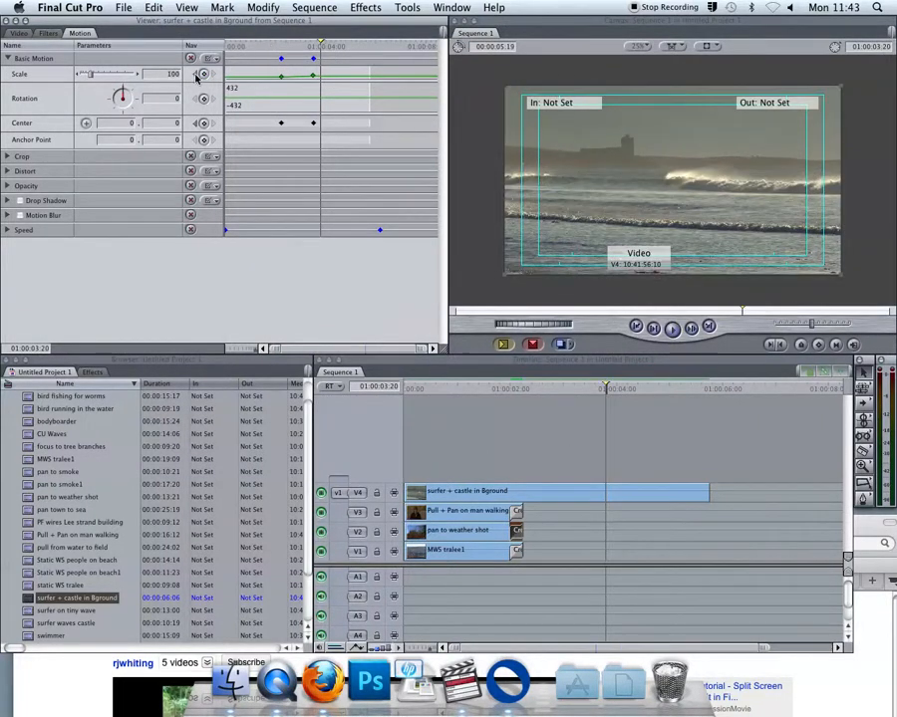
click(215, 75)
click(196, 75)
click(214, 75)
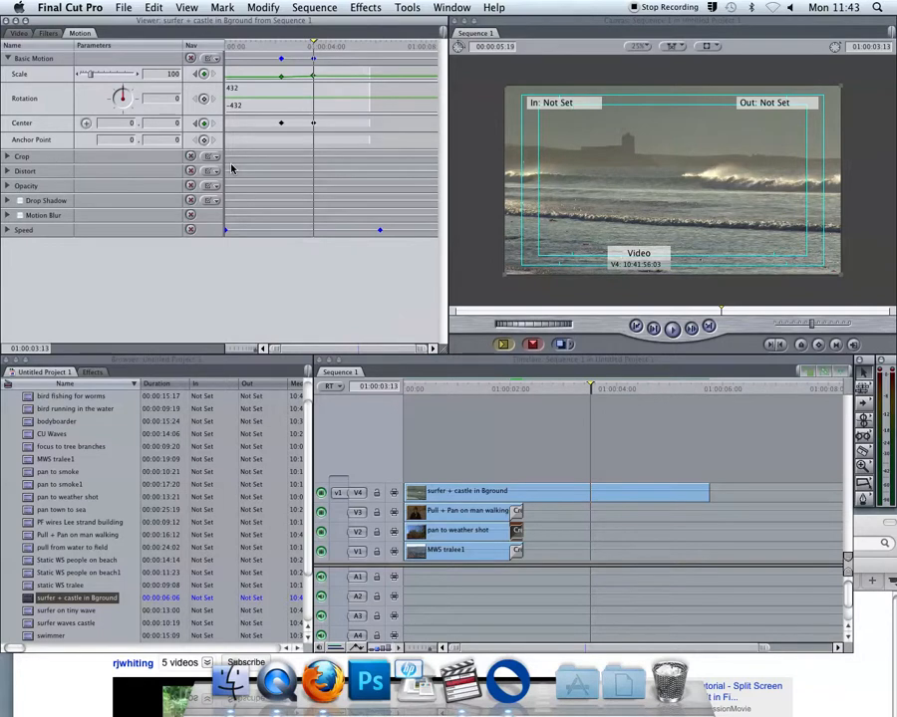
Play the sequence from the four-way split screen through the surfer clip's zoom to full screen
drag(510, 392, 443, 392)
key(space)
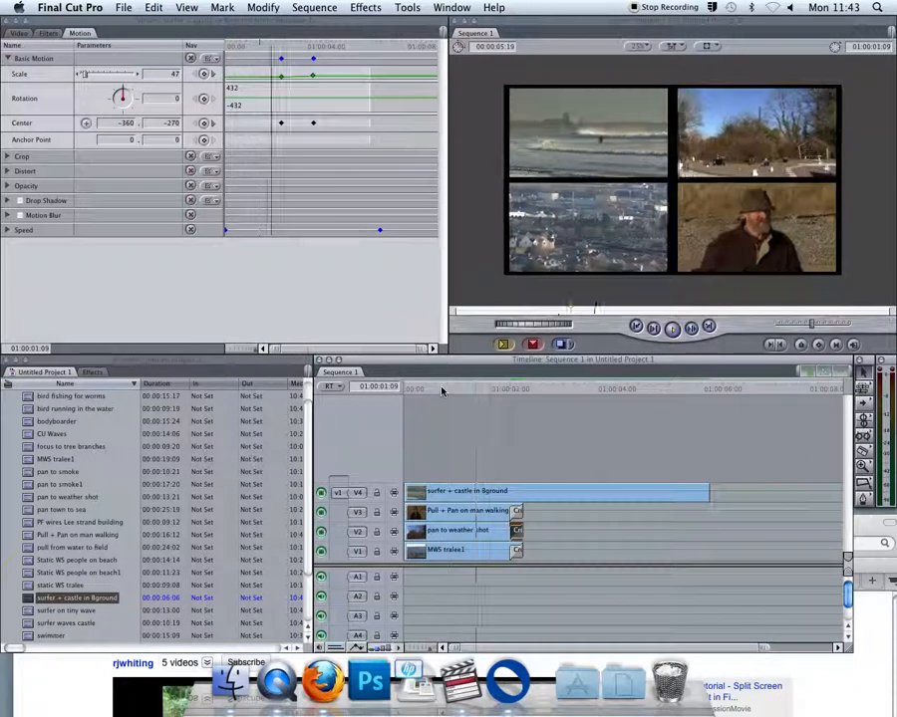
key(space)
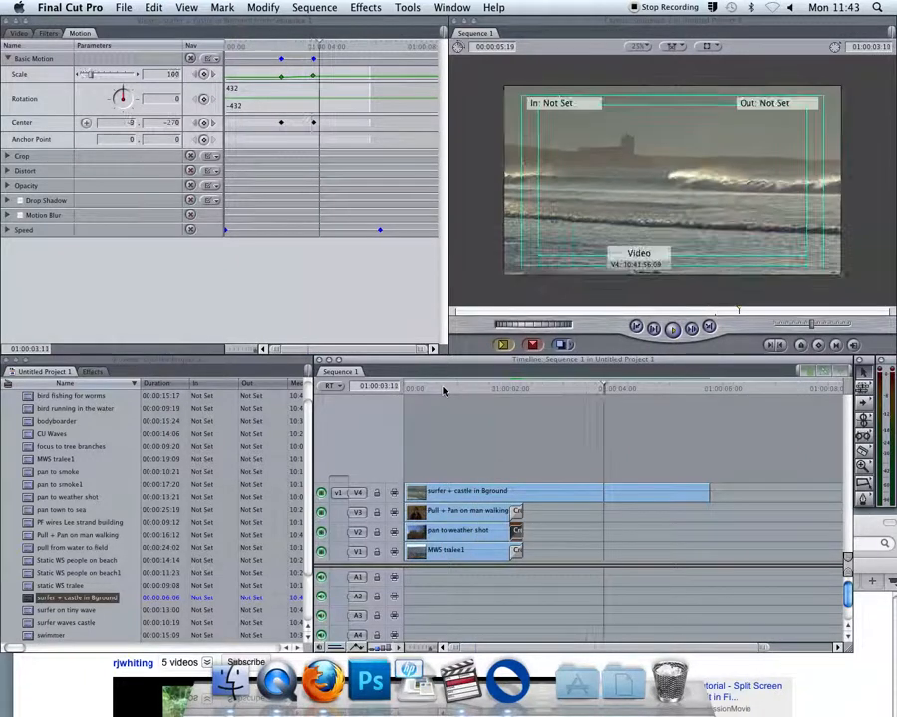